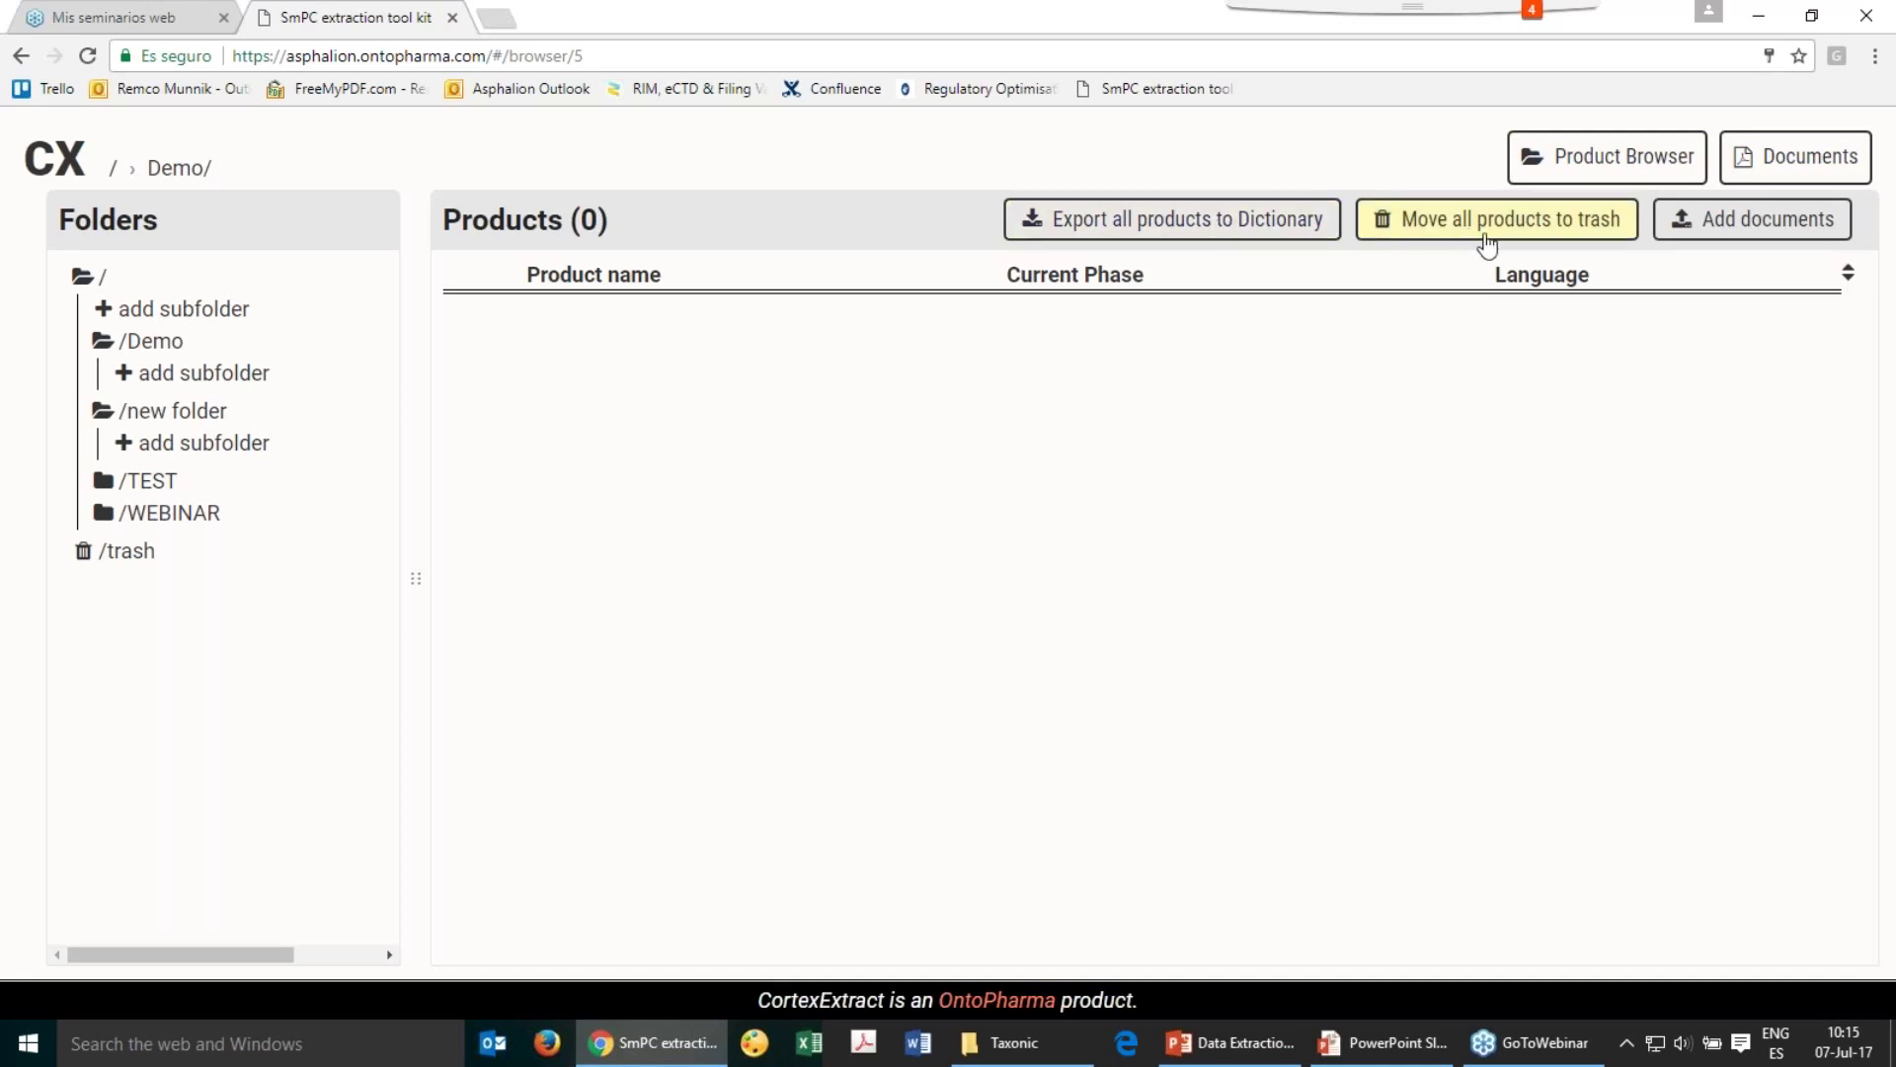
# Open the Add New Documents dialog for /Demo/ and bring up File Explorer on the Taxonic folder
pyautogui.click(1721, 230)
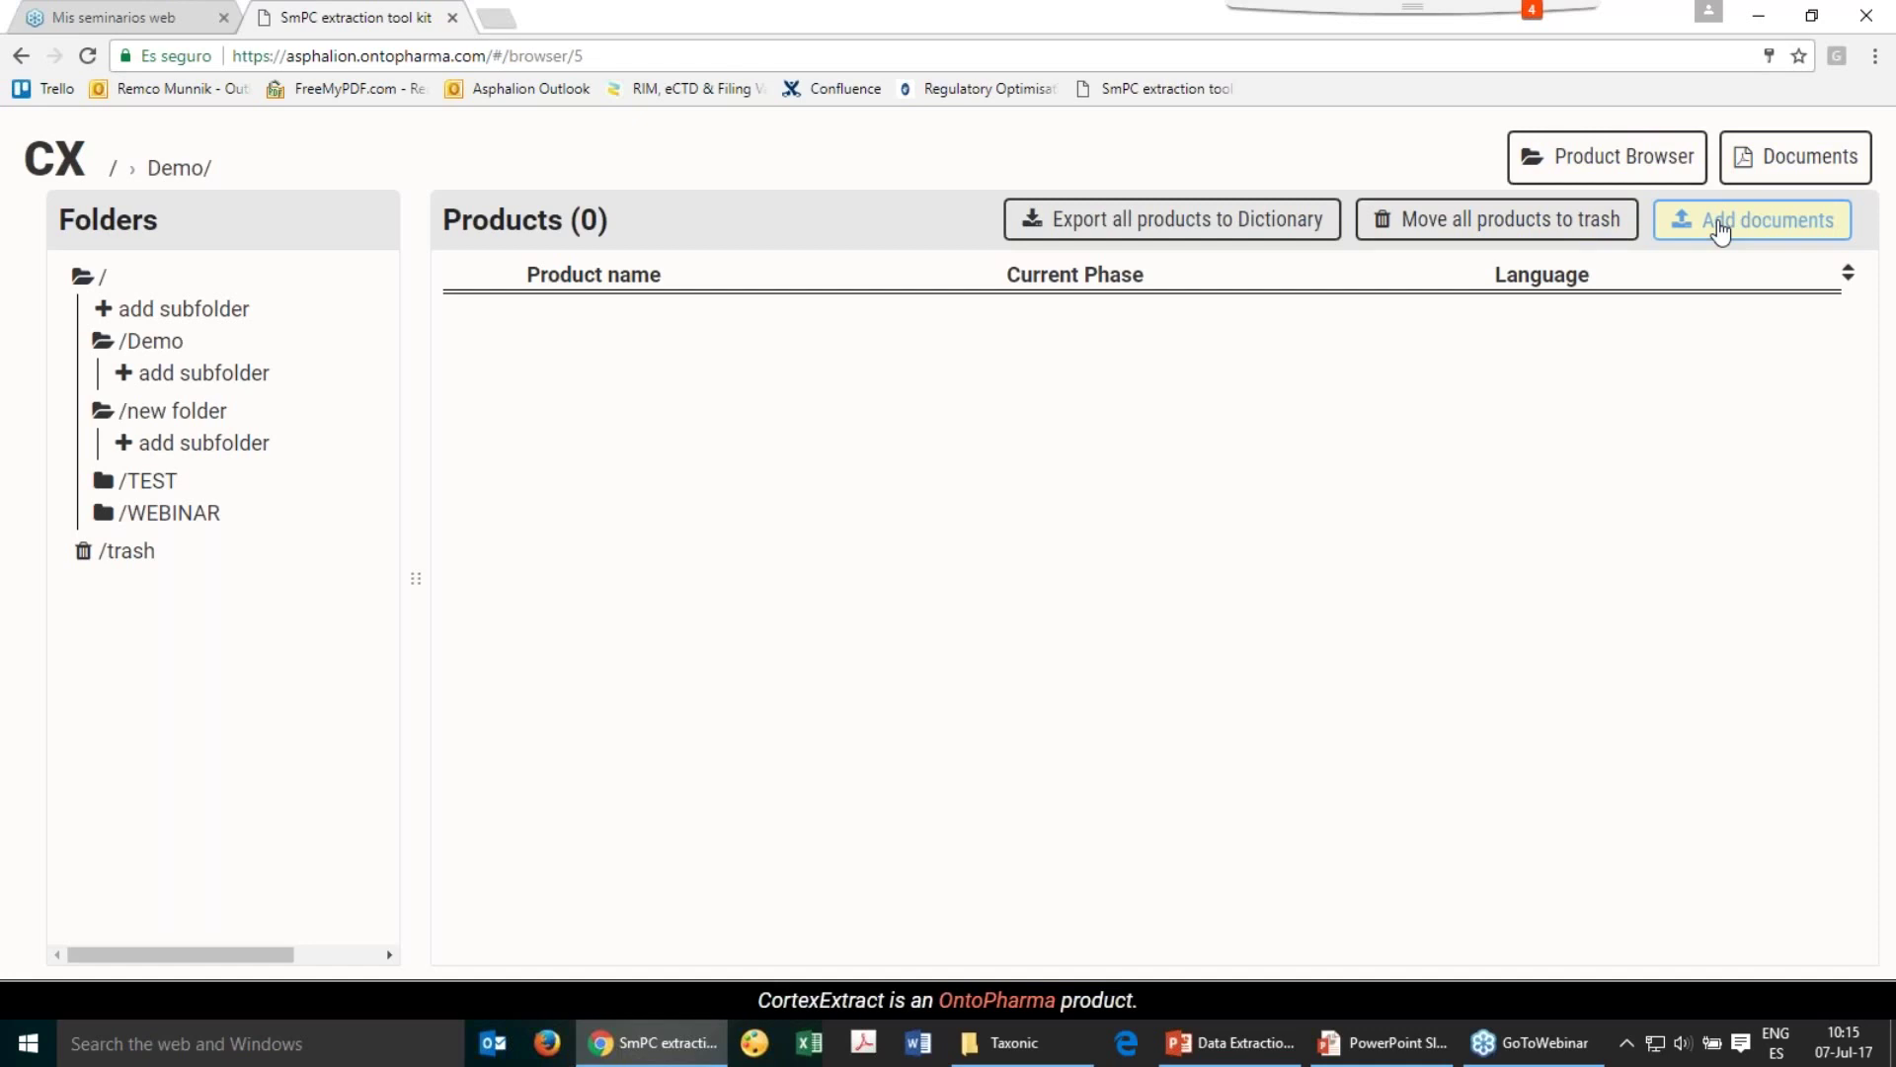
pyautogui.click(1721, 223)
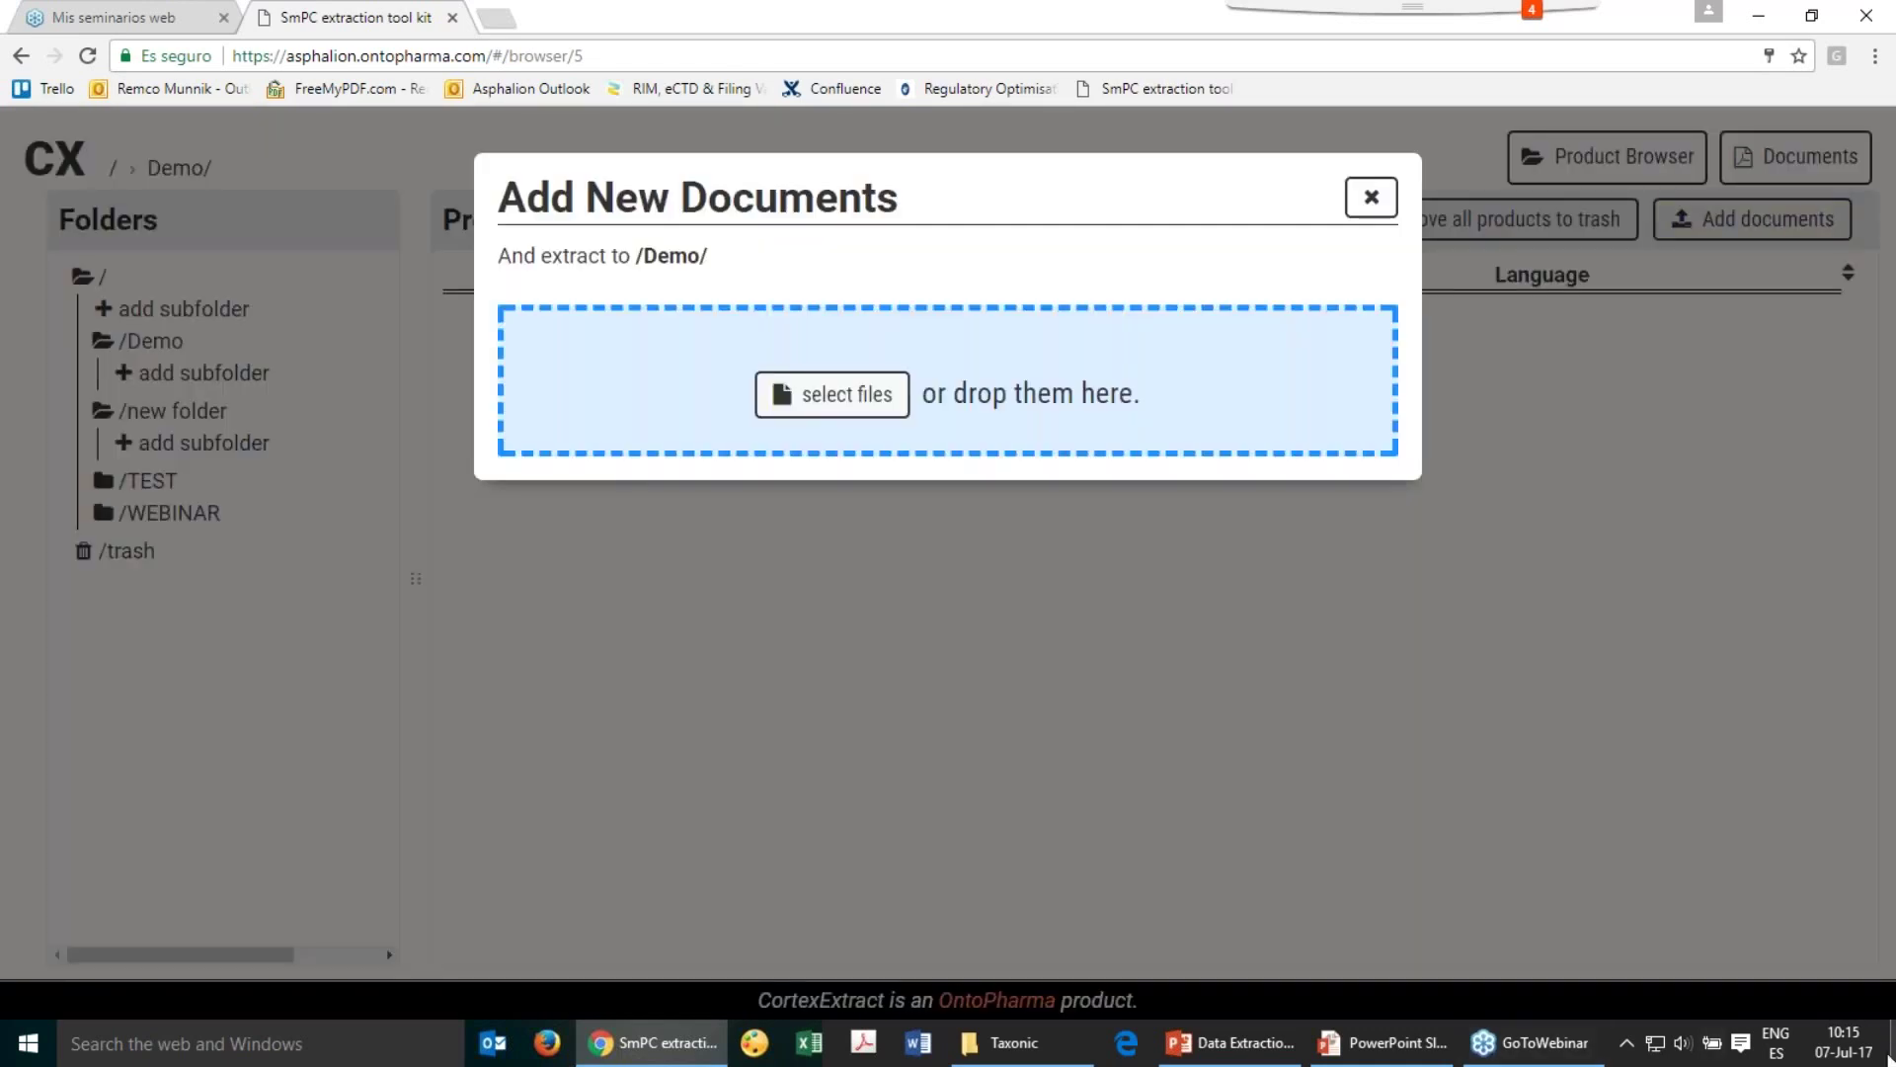
pyautogui.click(1017, 1042)
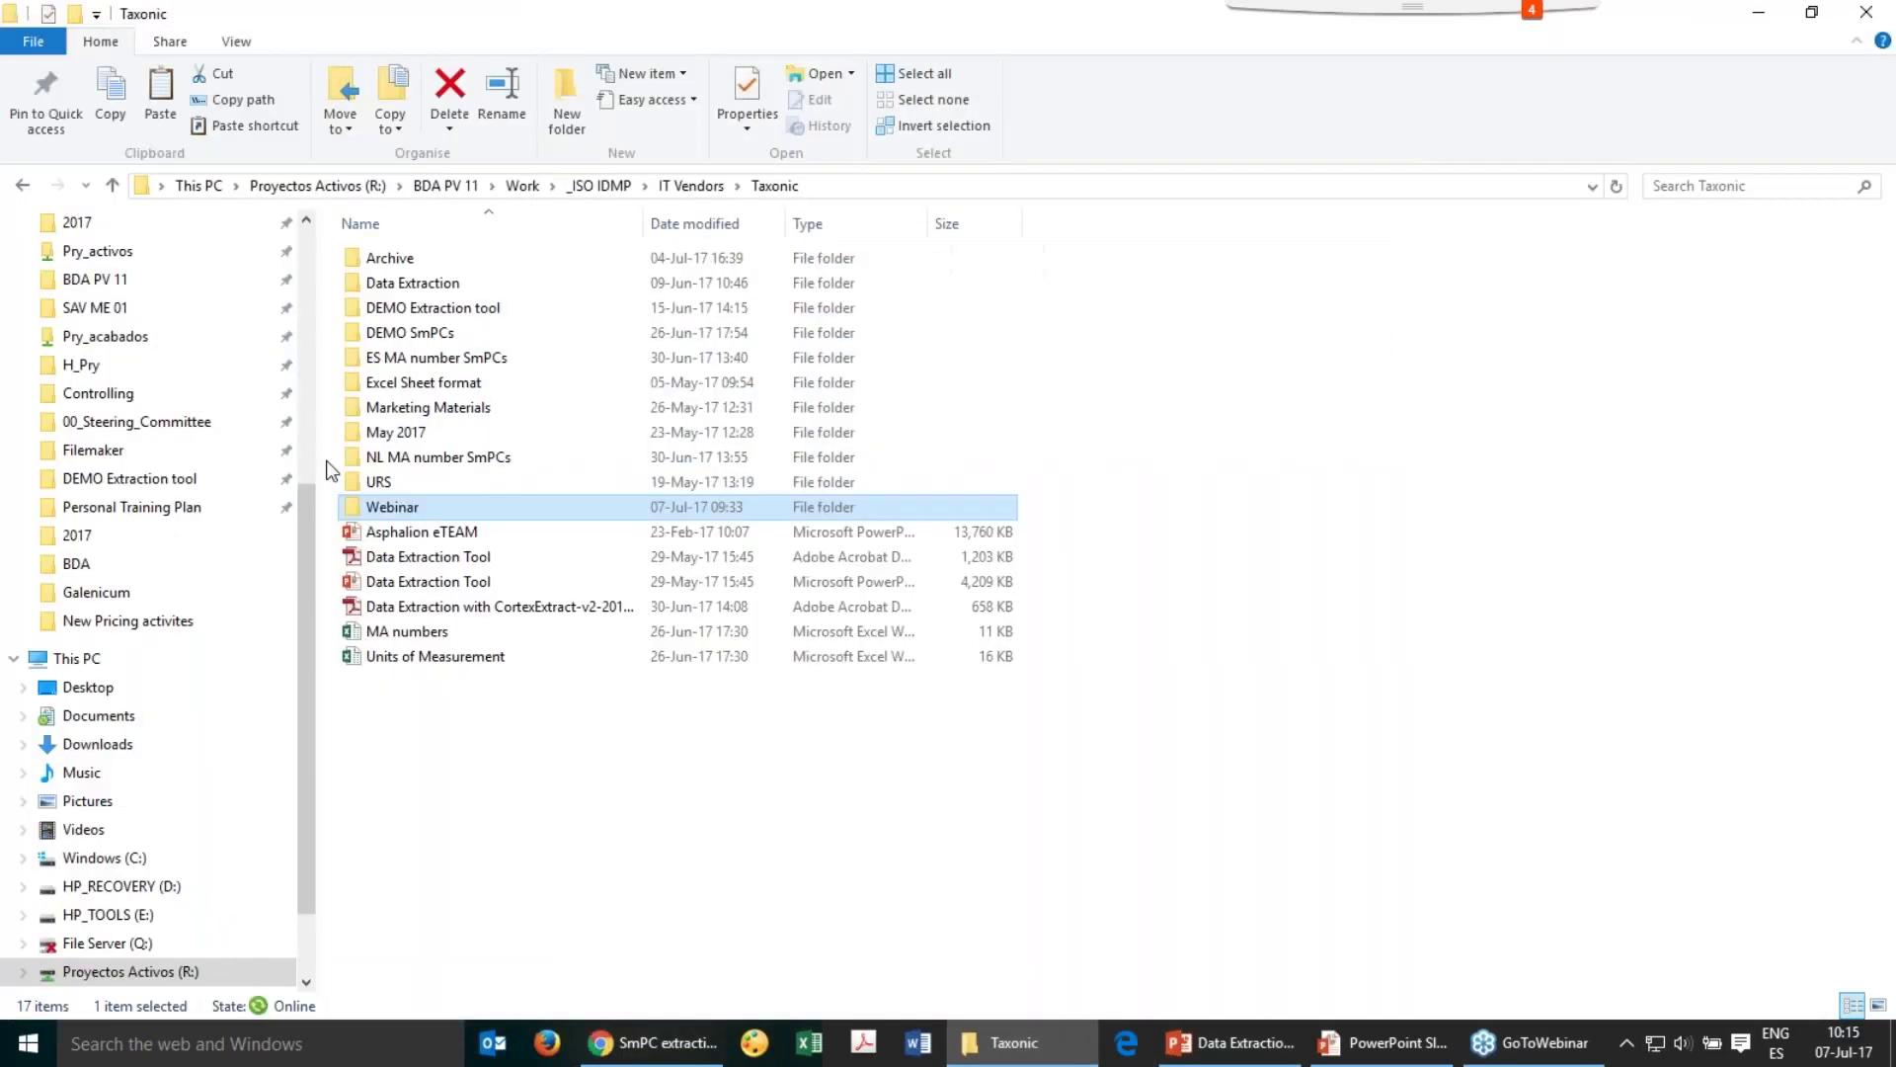
# Select the three PDFs in Webinar > SmPCs DEMO and drag them into the upload dialog
pyautogui.doubleClick(411, 505)
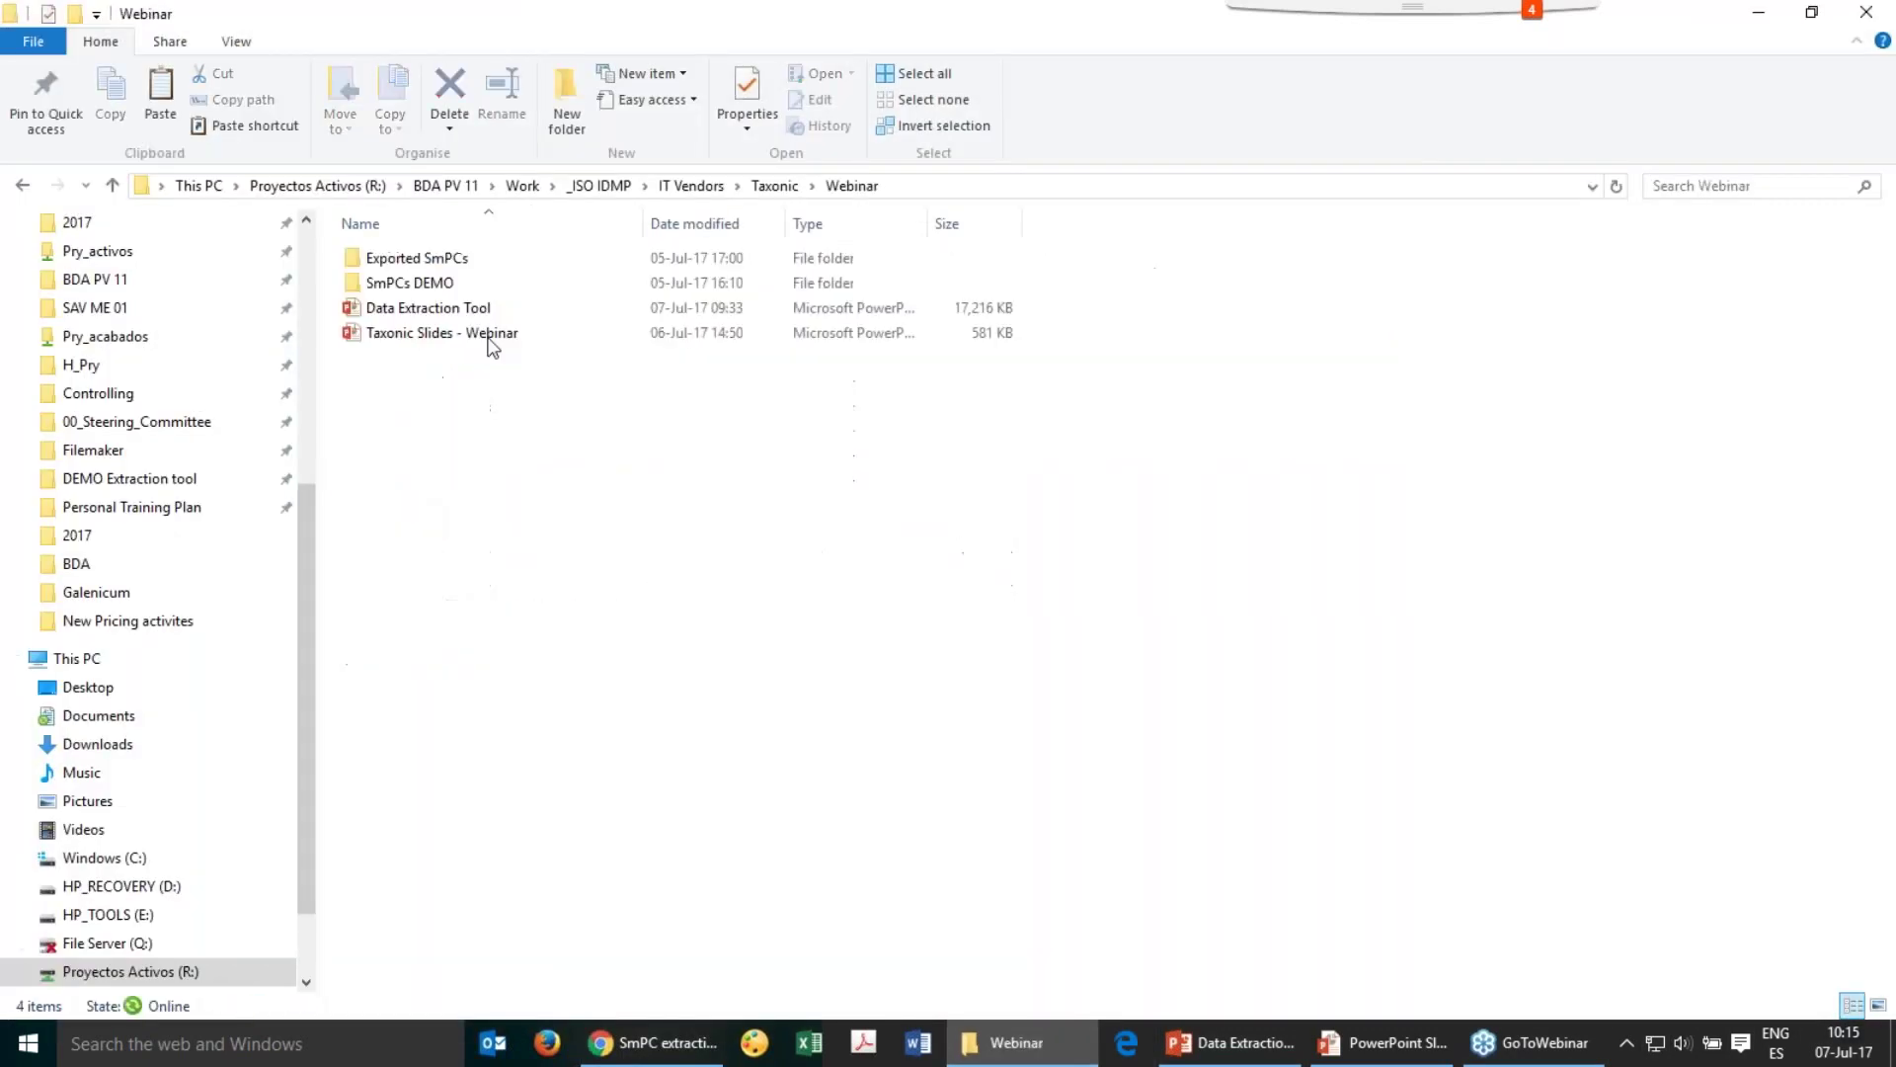
pyautogui.doubleClick(508, 286)
pyautogui.moveTo(514, 385); pyautogui.dragTo(466, 259)
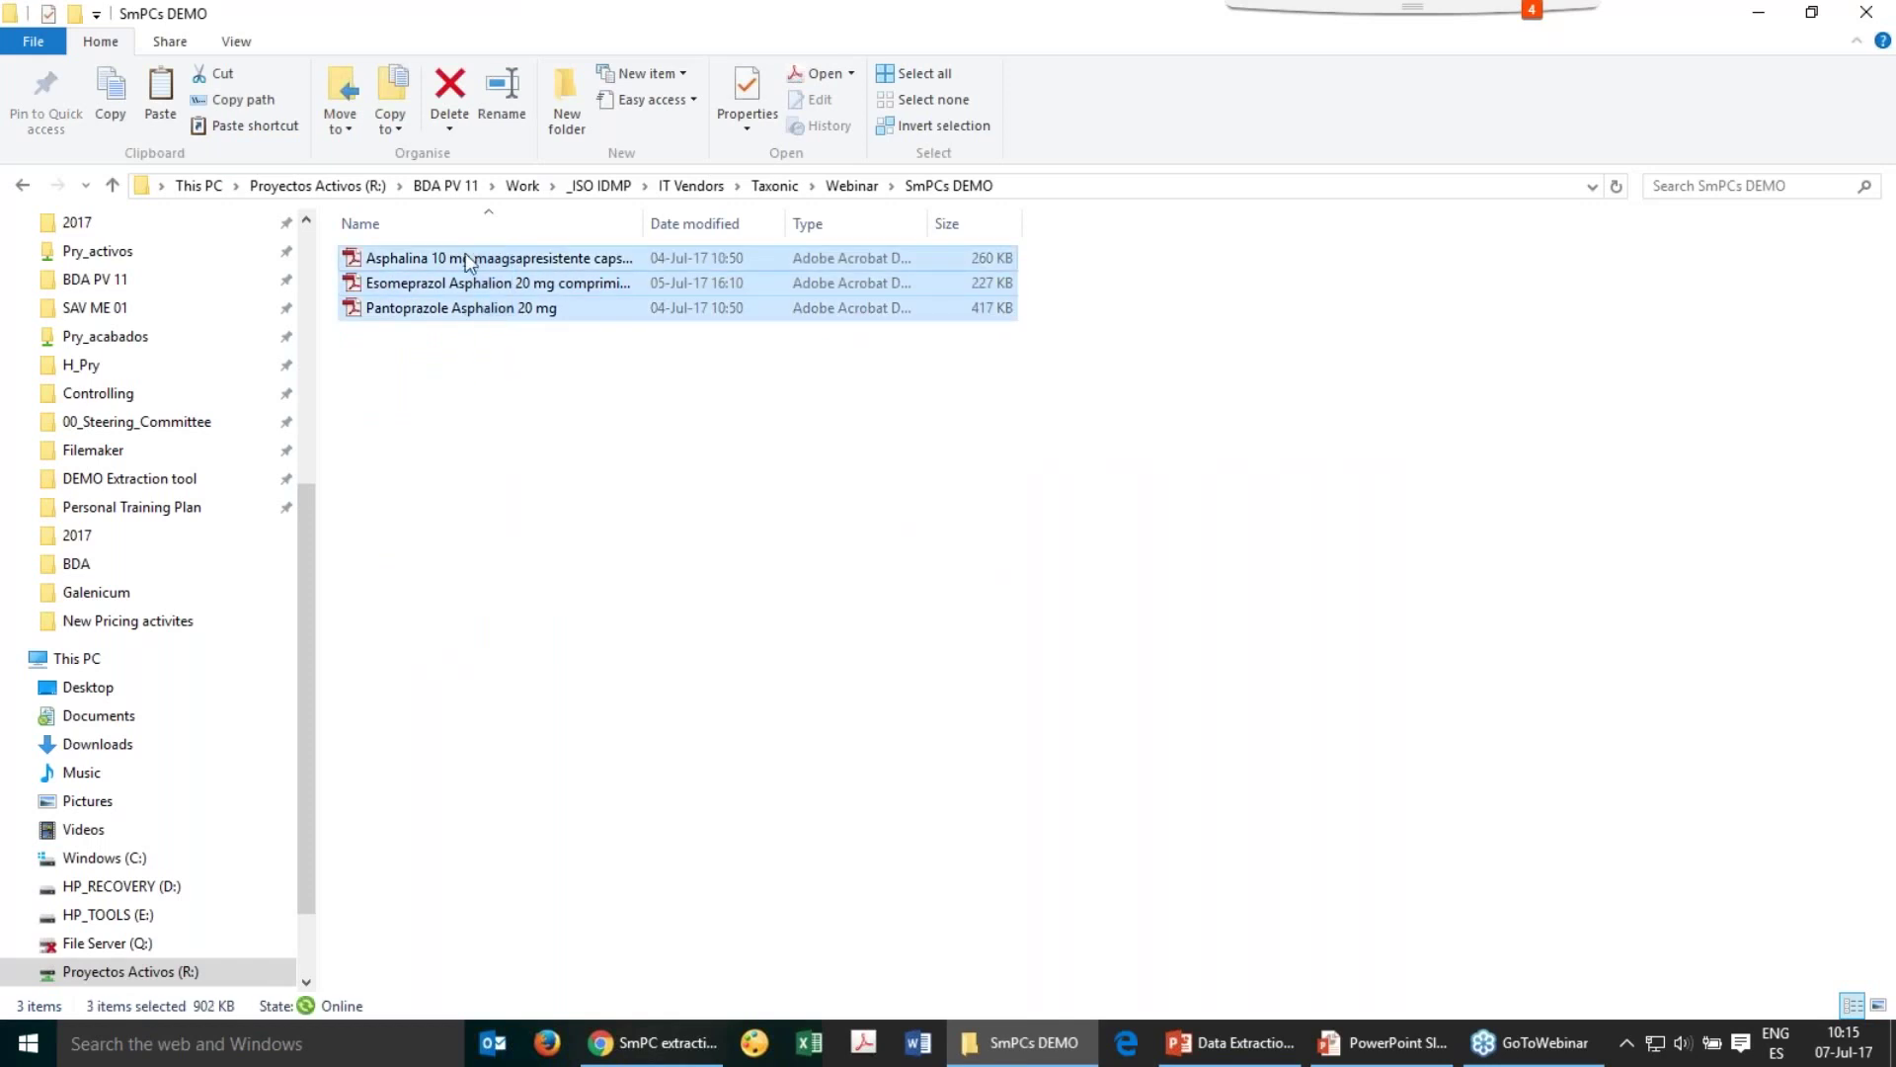
pyautogui.moveTo(643, 223); pyautogui.dragTo(899, 223)
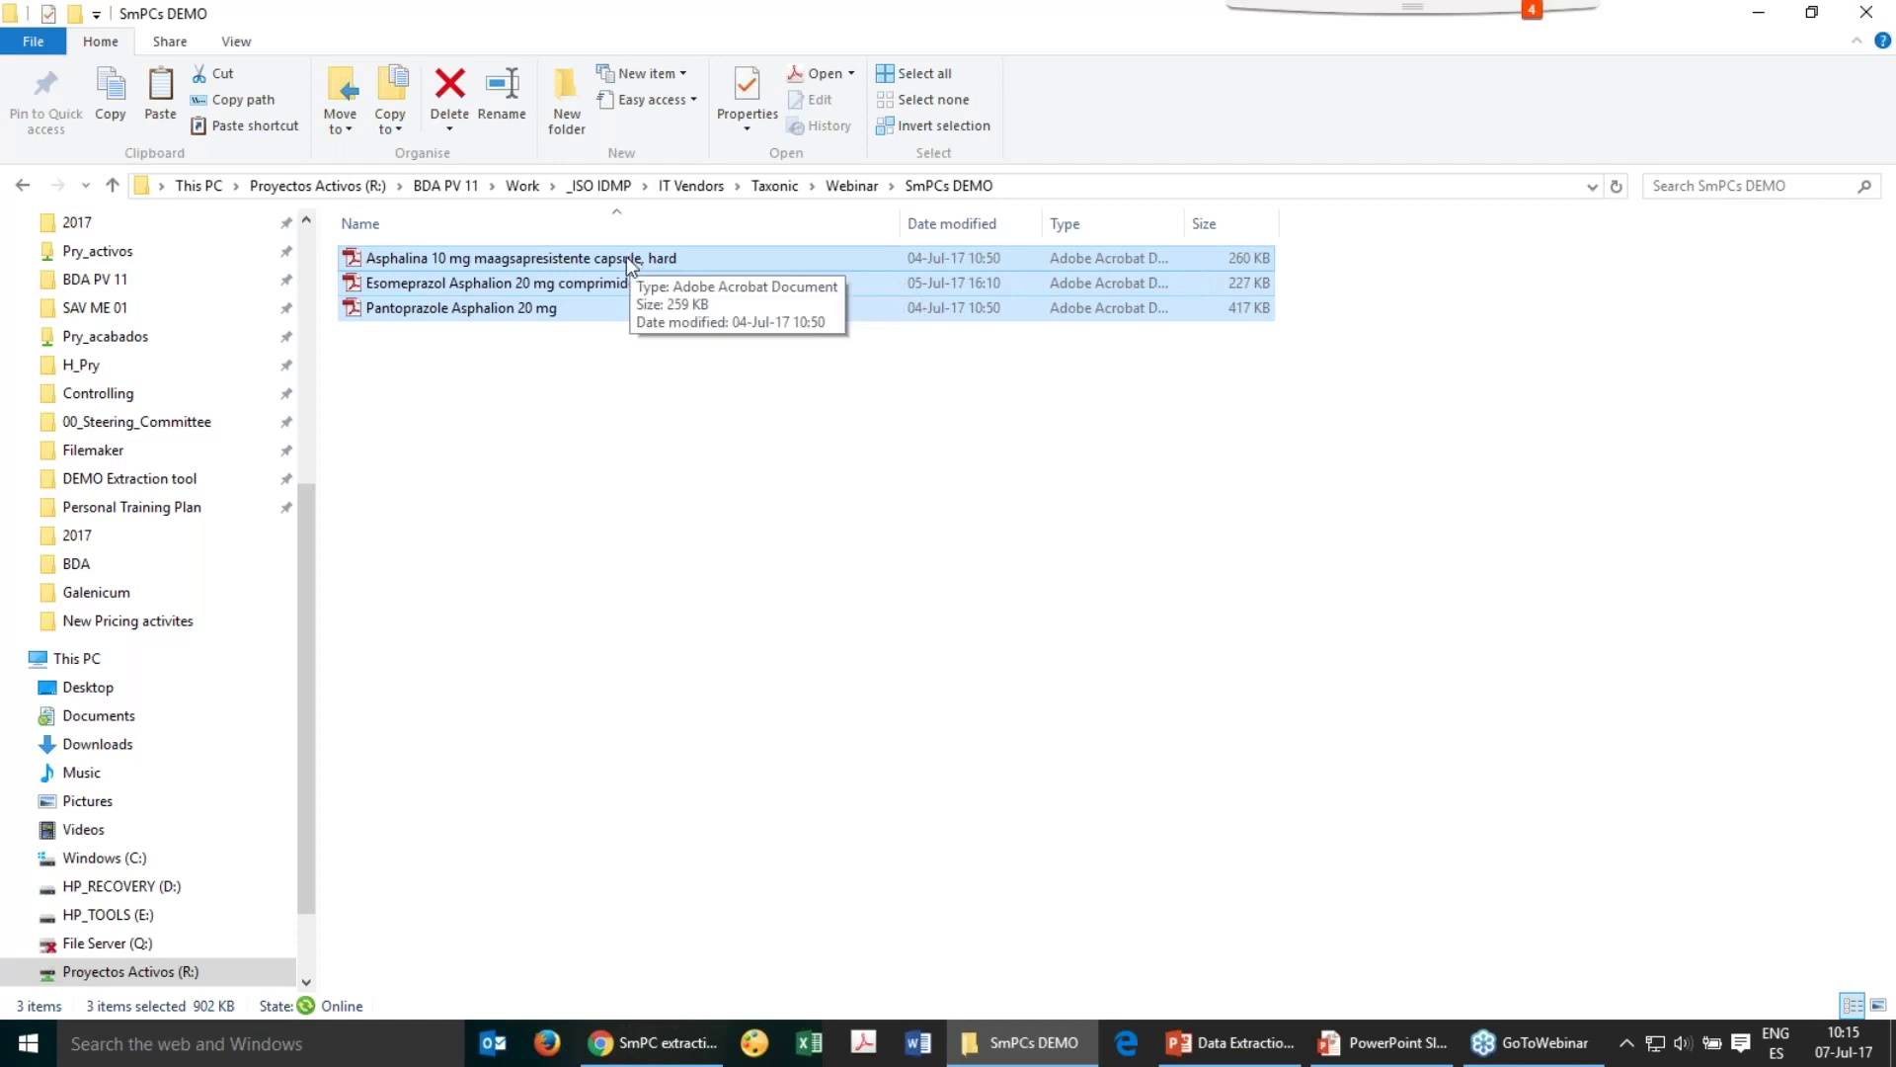
pyautogui.moveTo(626, 257); pyautogui.dragTo(904, 387)
pyautogui.hotkey('alt', 'Tab')
pyautogui.hotkey('alt', 'Tab')
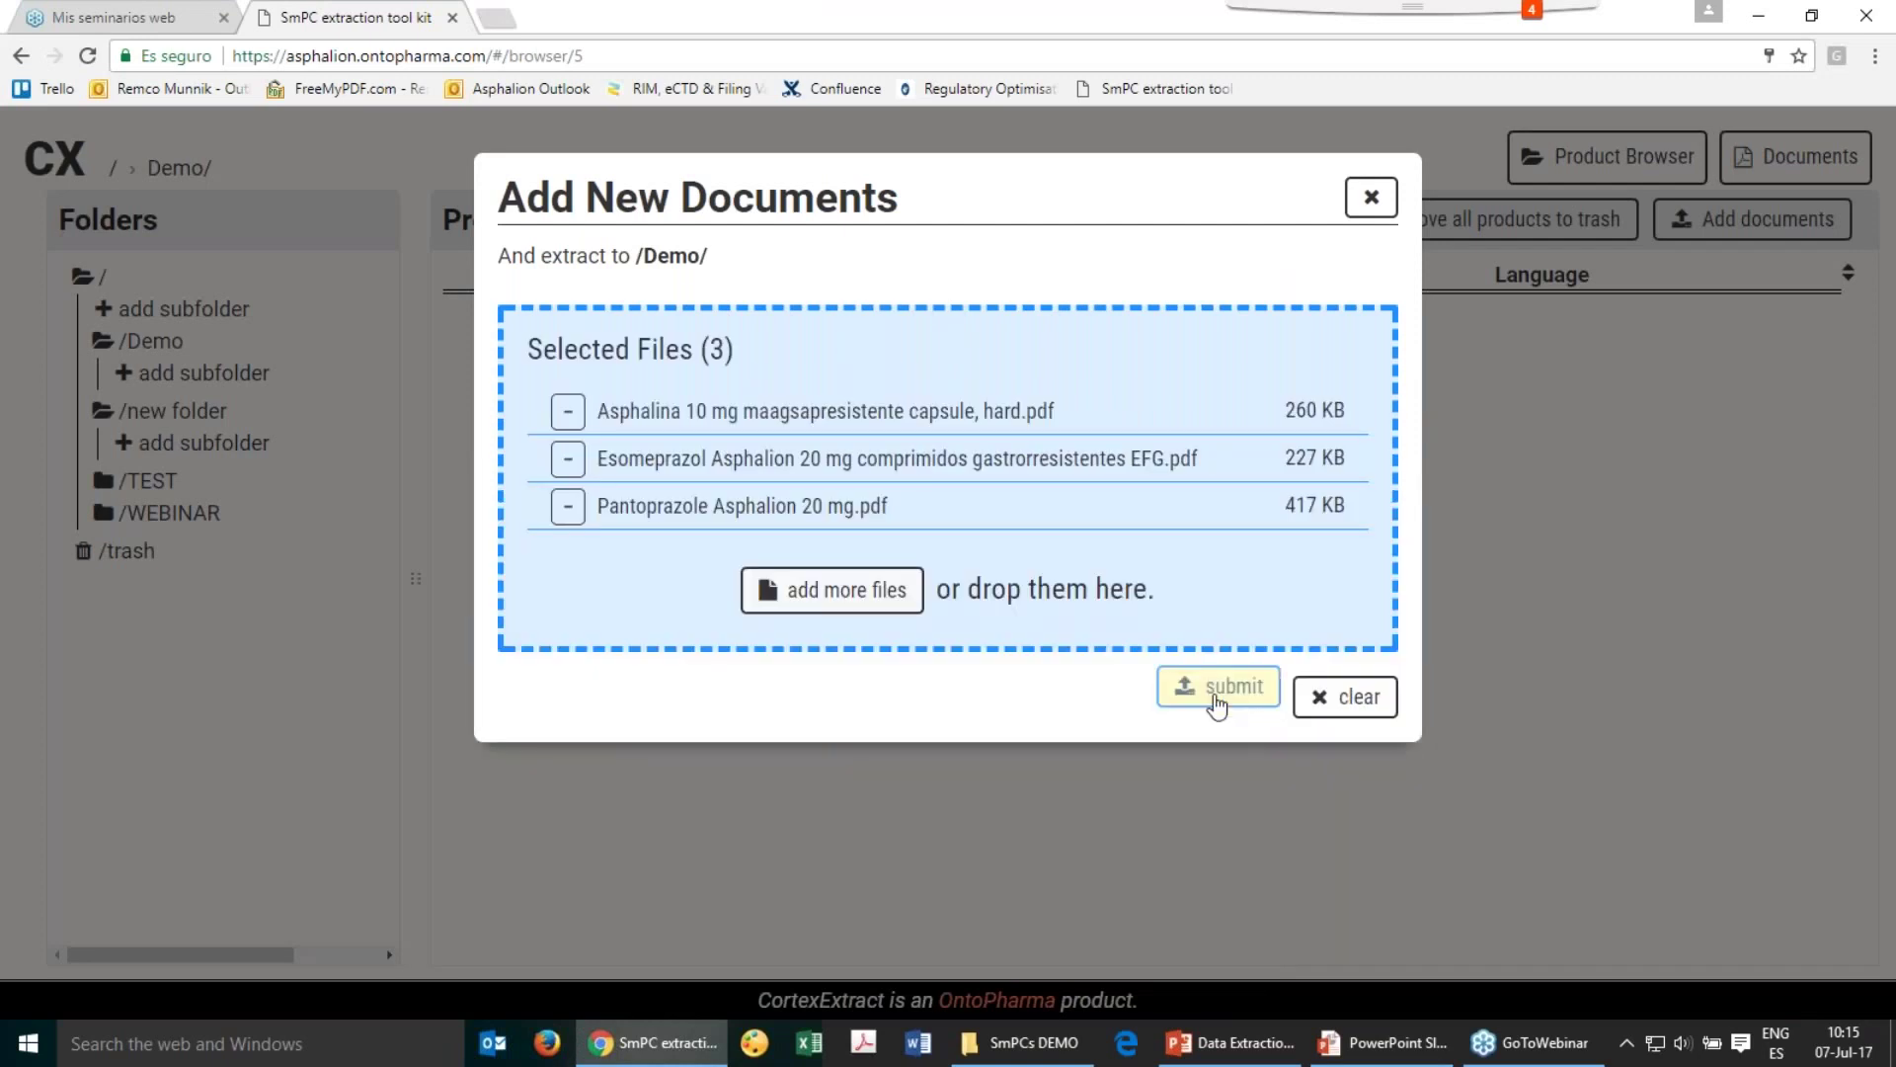
# Submit the three SmPC PDFs for upload and close the Add New Documents dialog
pyautogui.click(1217, 703)
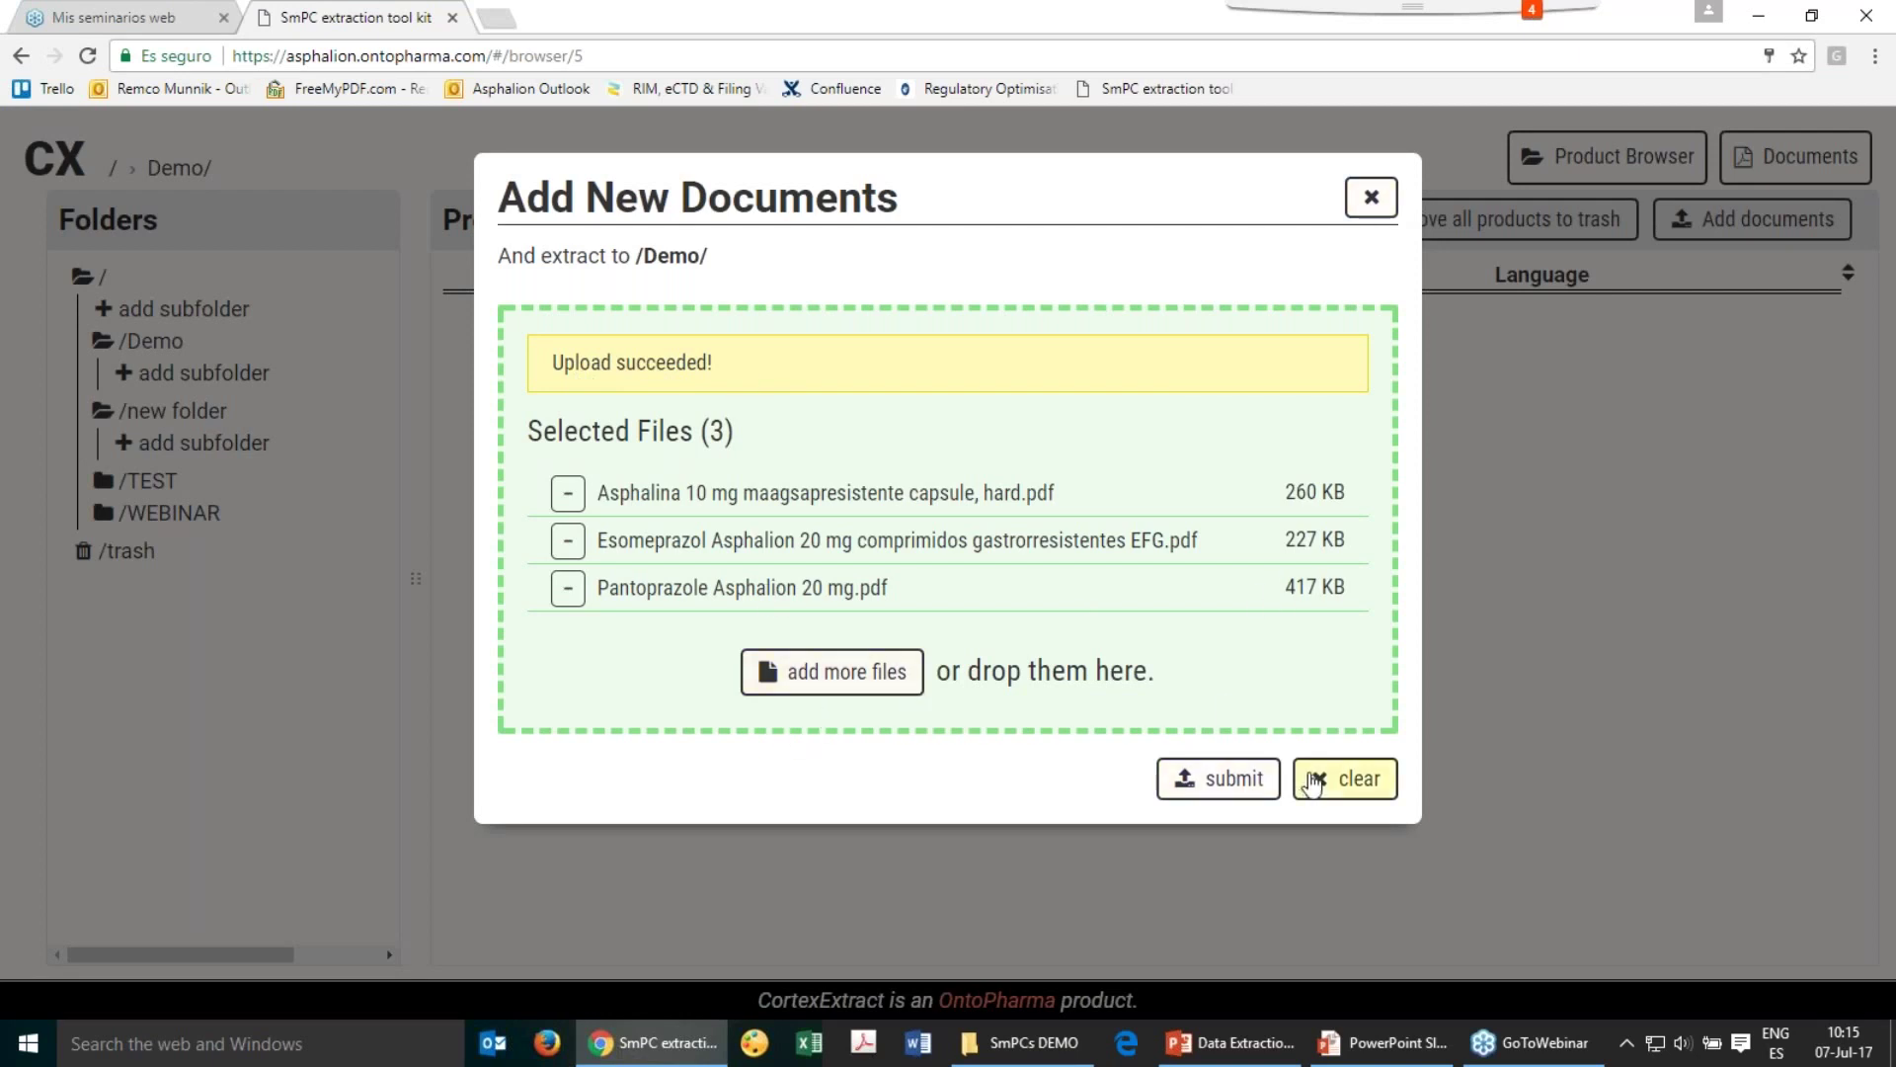
pyautogui.click(1371, 198)
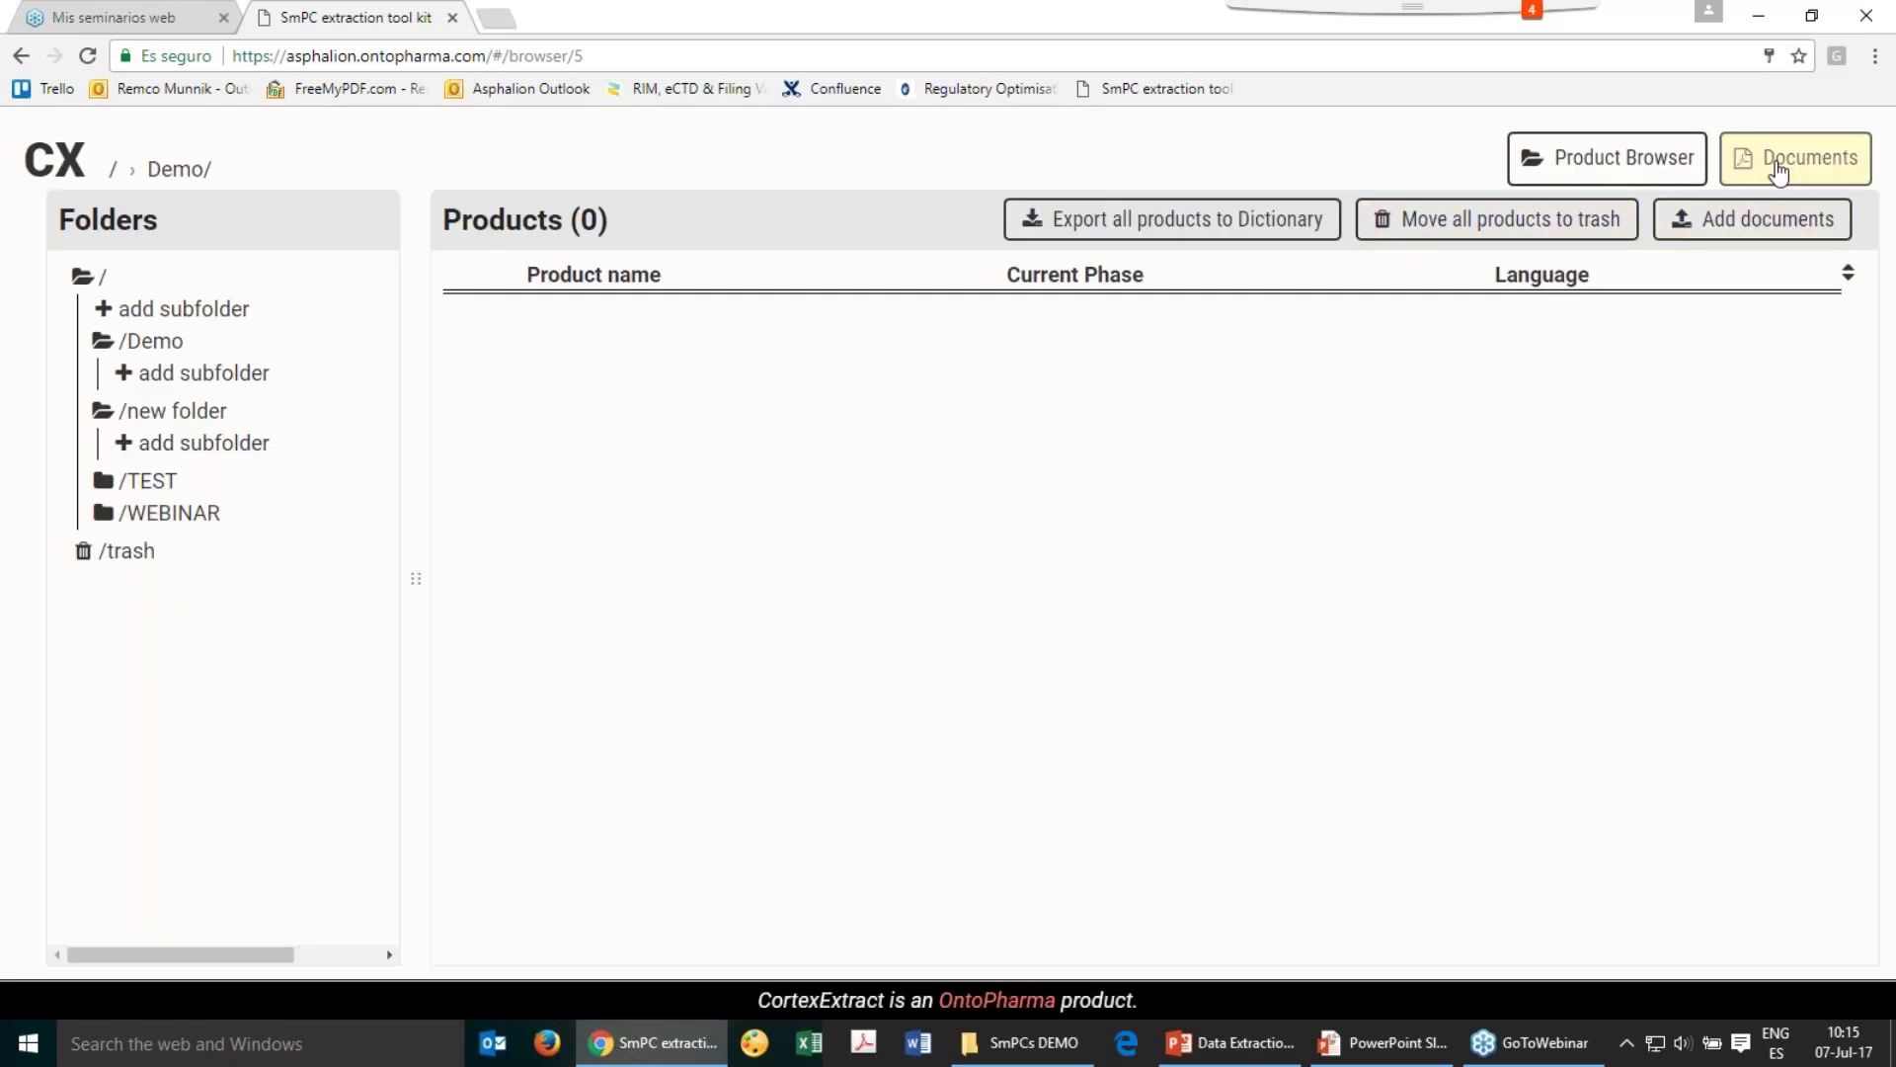
pyautogui.click(1778, 170)
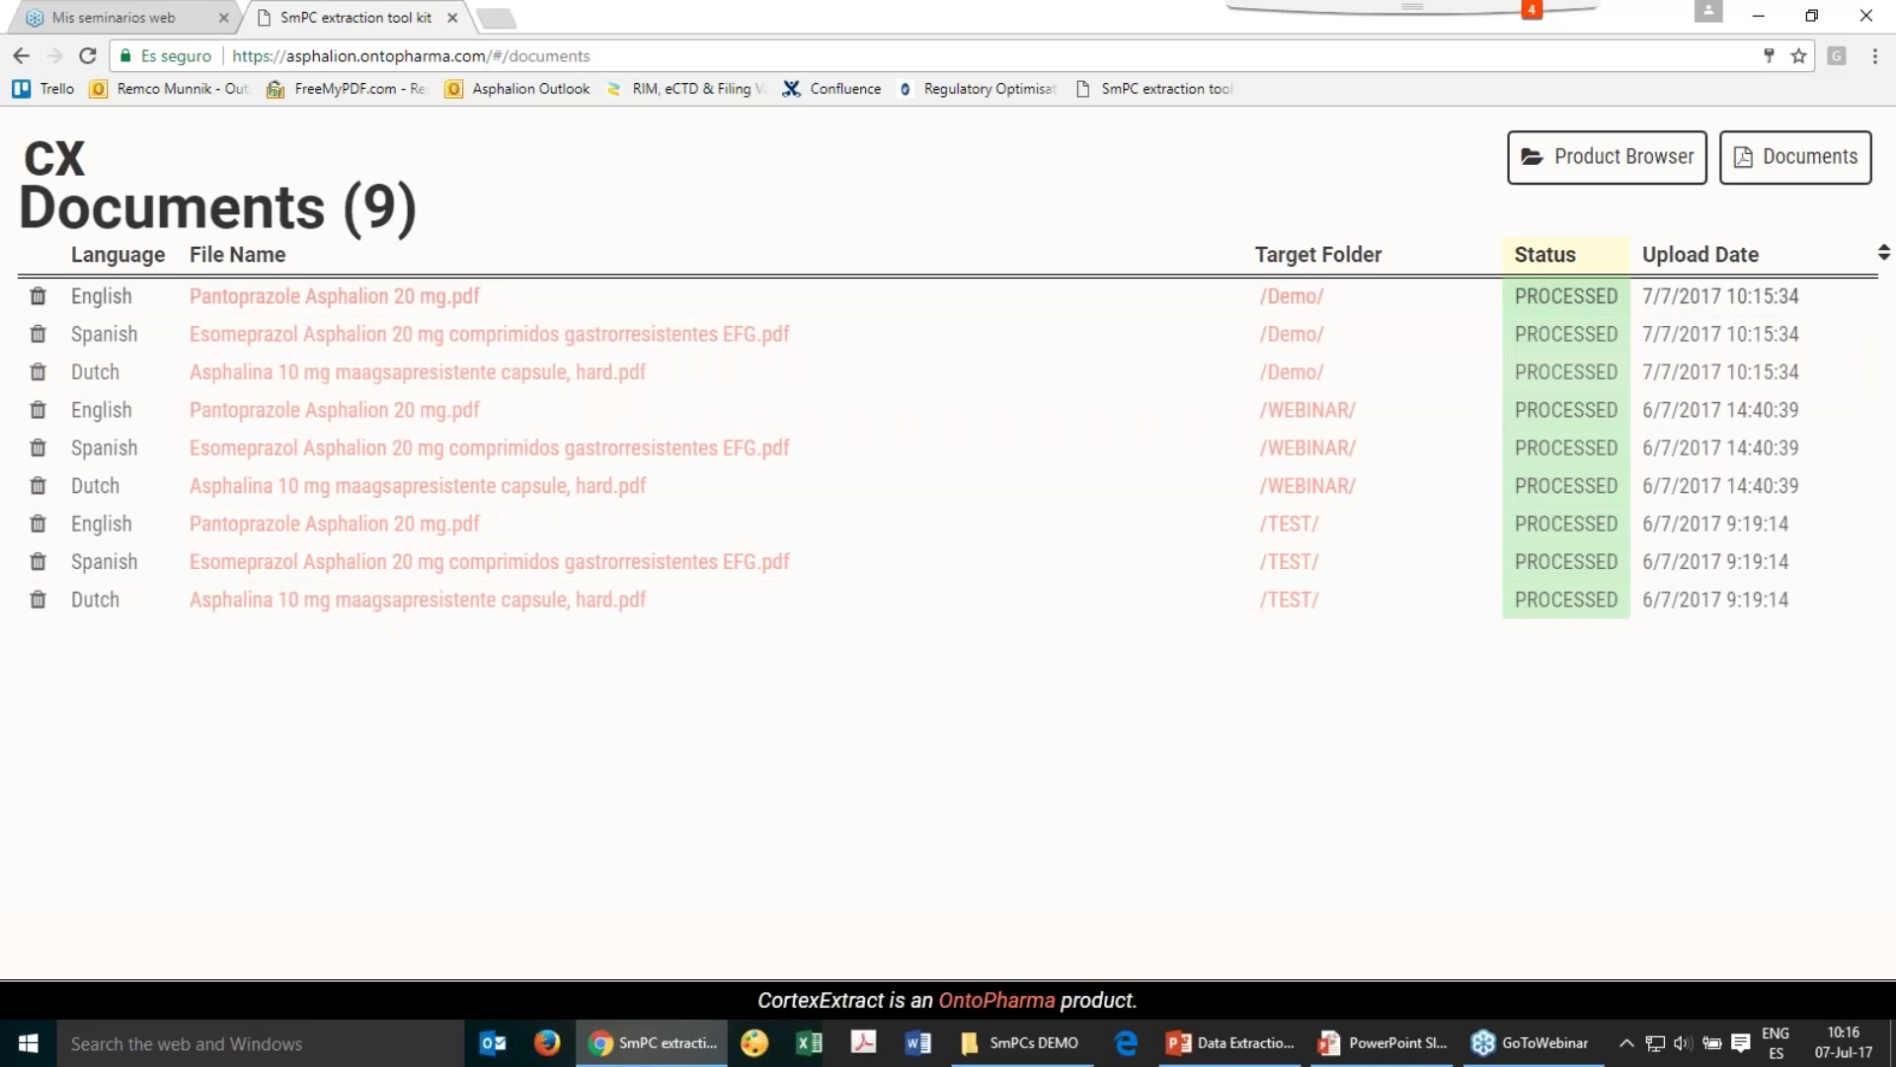
# Return to the Product Browser root after confirming the three /Demo/ PDFs show PROCESSED
pyautogui.click(1607, 158)
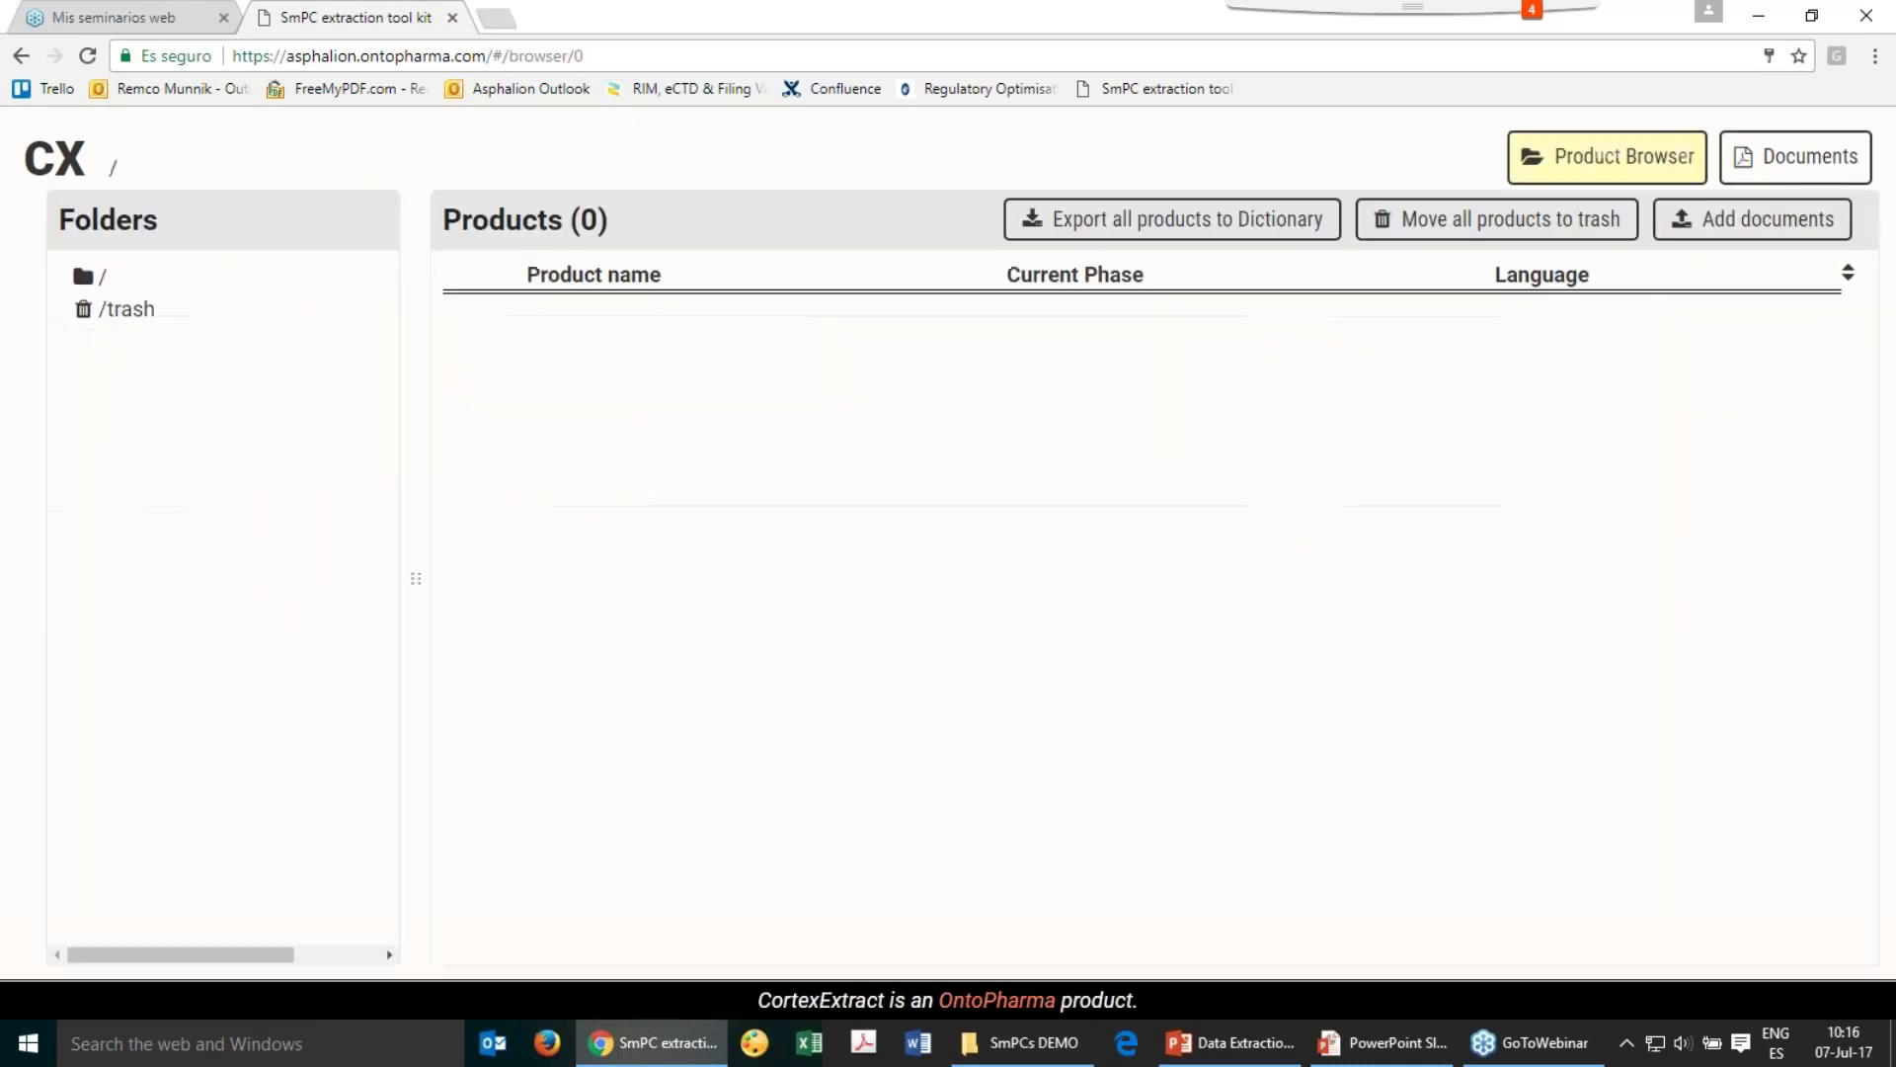
# Open the /Demo folder and the Asphalina 10 mg product page
pyautogui.click(251, 348)
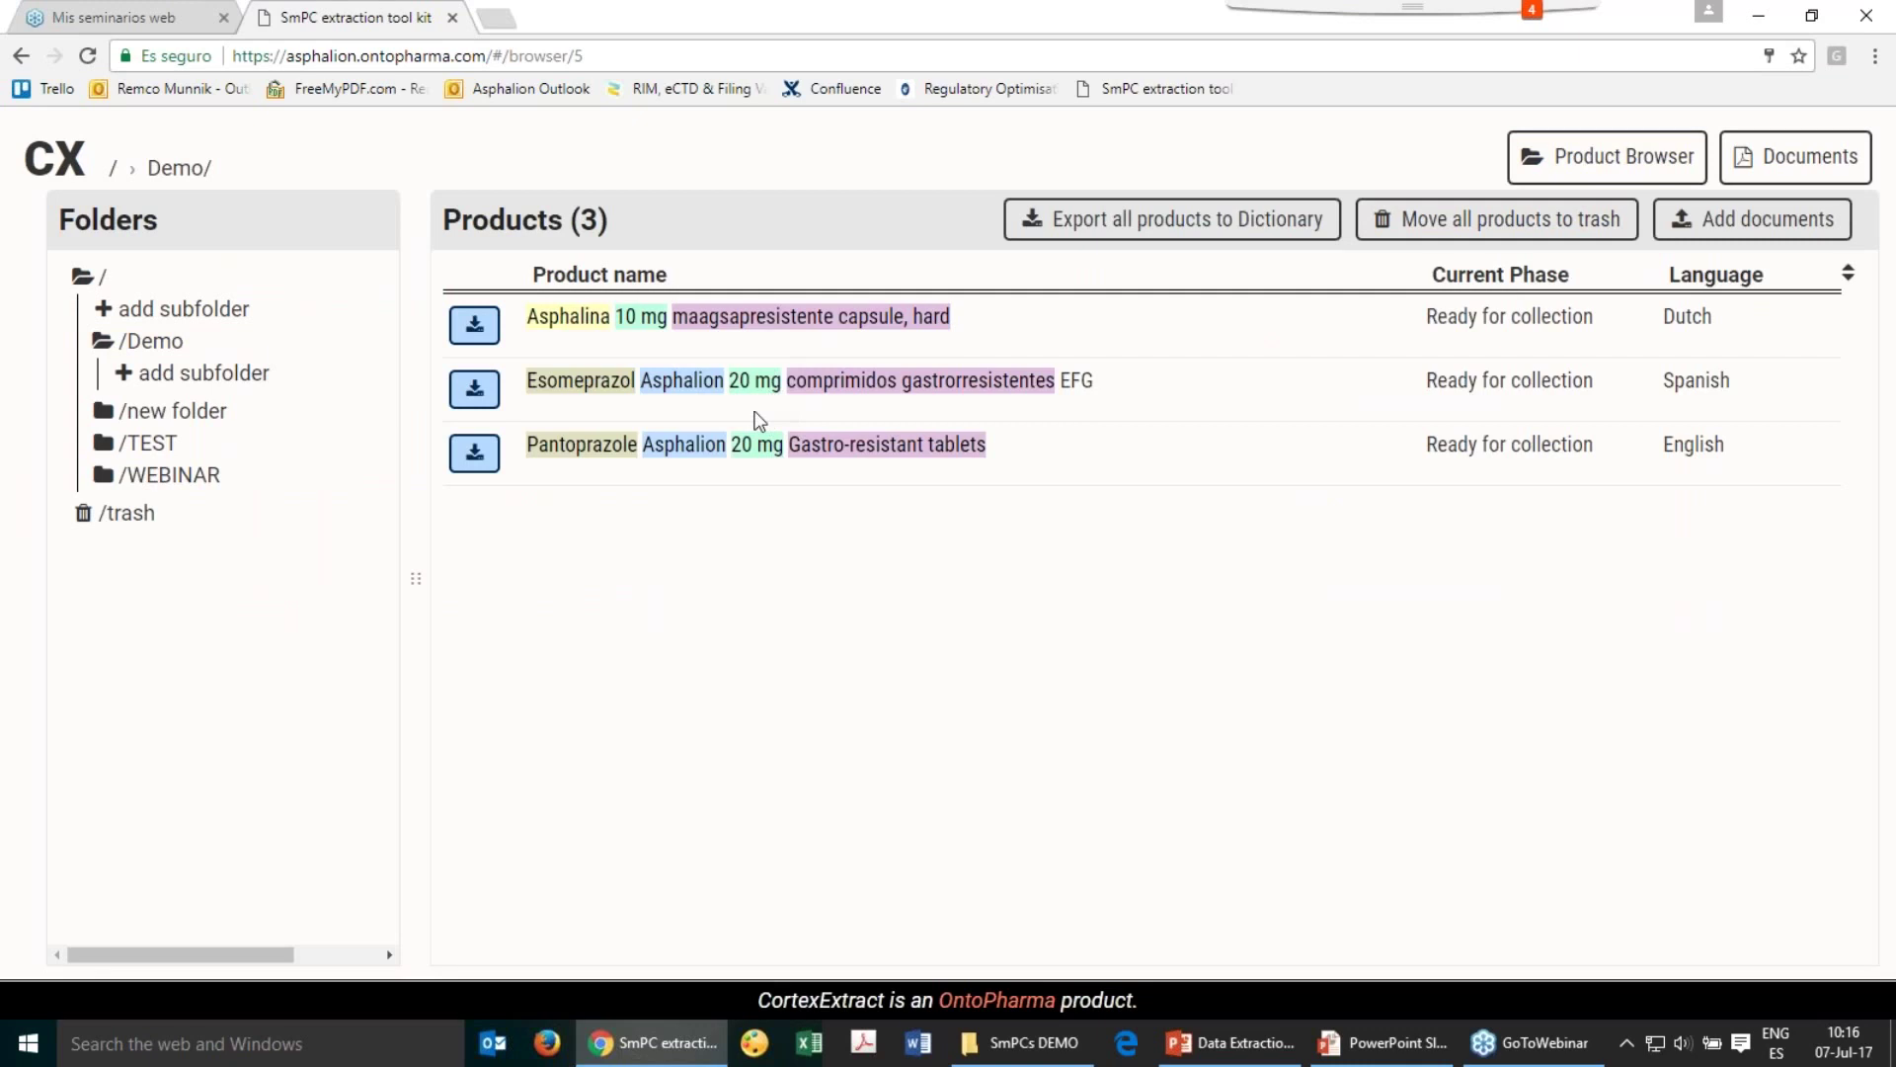
pyautogui.click(736, 316)
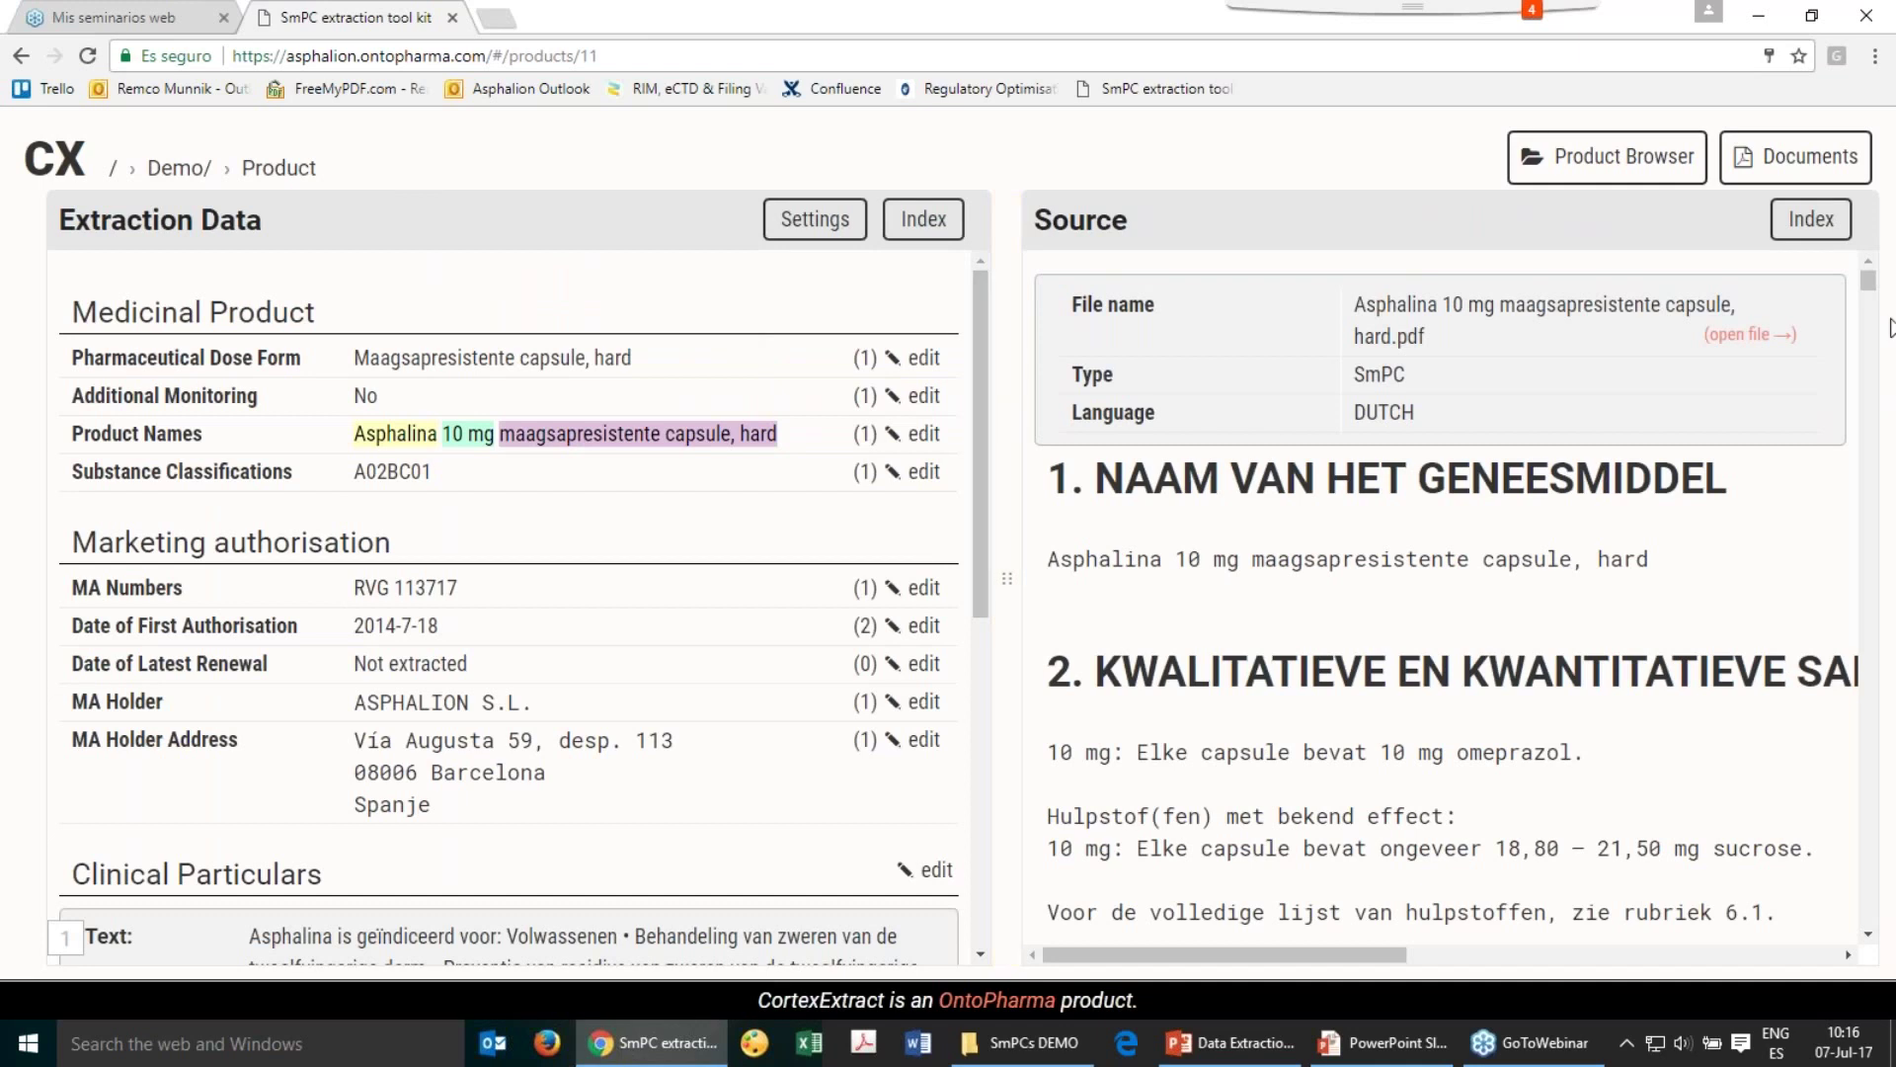
# Review Asphalina's dose form and source sections 4.1 Therapeutische indicaties and 1
pyautogui.moveTo(1867, 280)
pyautogui.mouseDown()
pyautogui.moveTo(1887, 358)
pyautogui.moveTo(1870, 282)
pyautogui.mouseUp()
pyautogui.moveTo(377, 357); pyautogui.dragTo(638, 357)
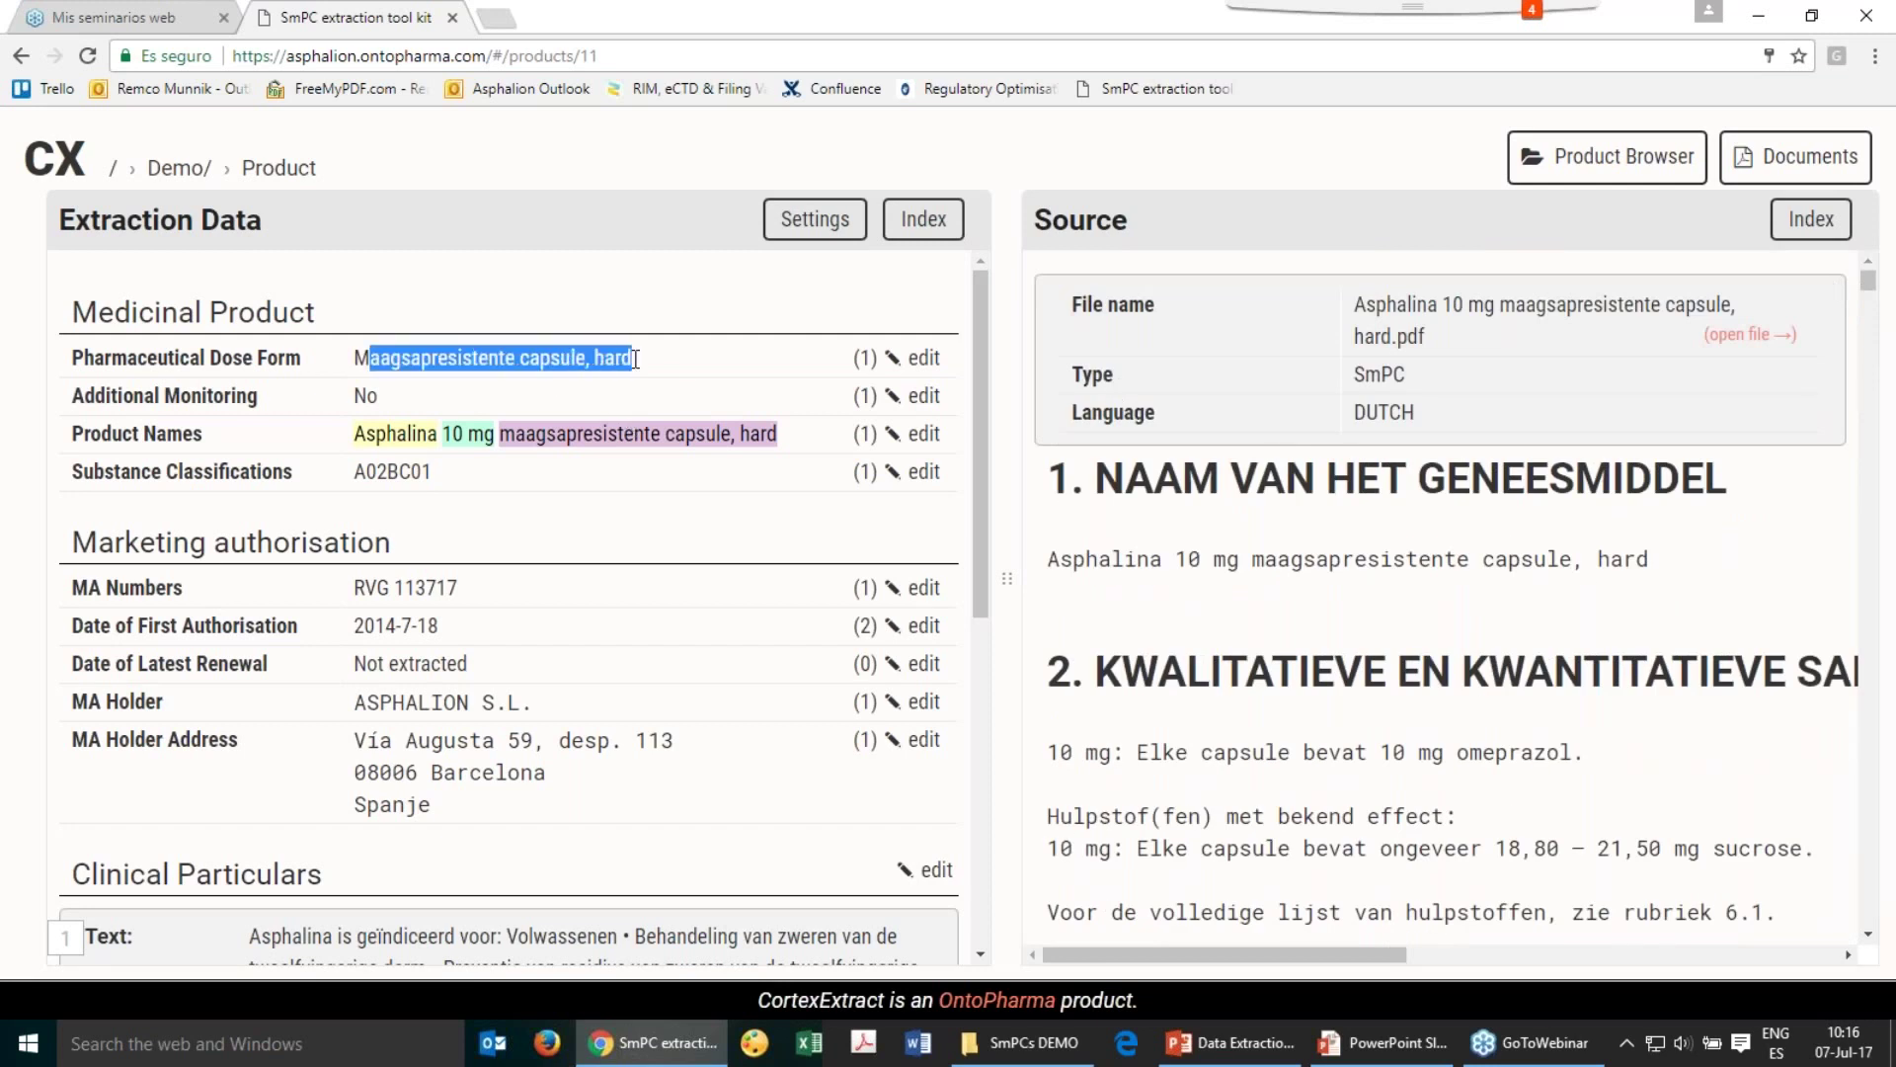
pyautogui.click(1081, 220)
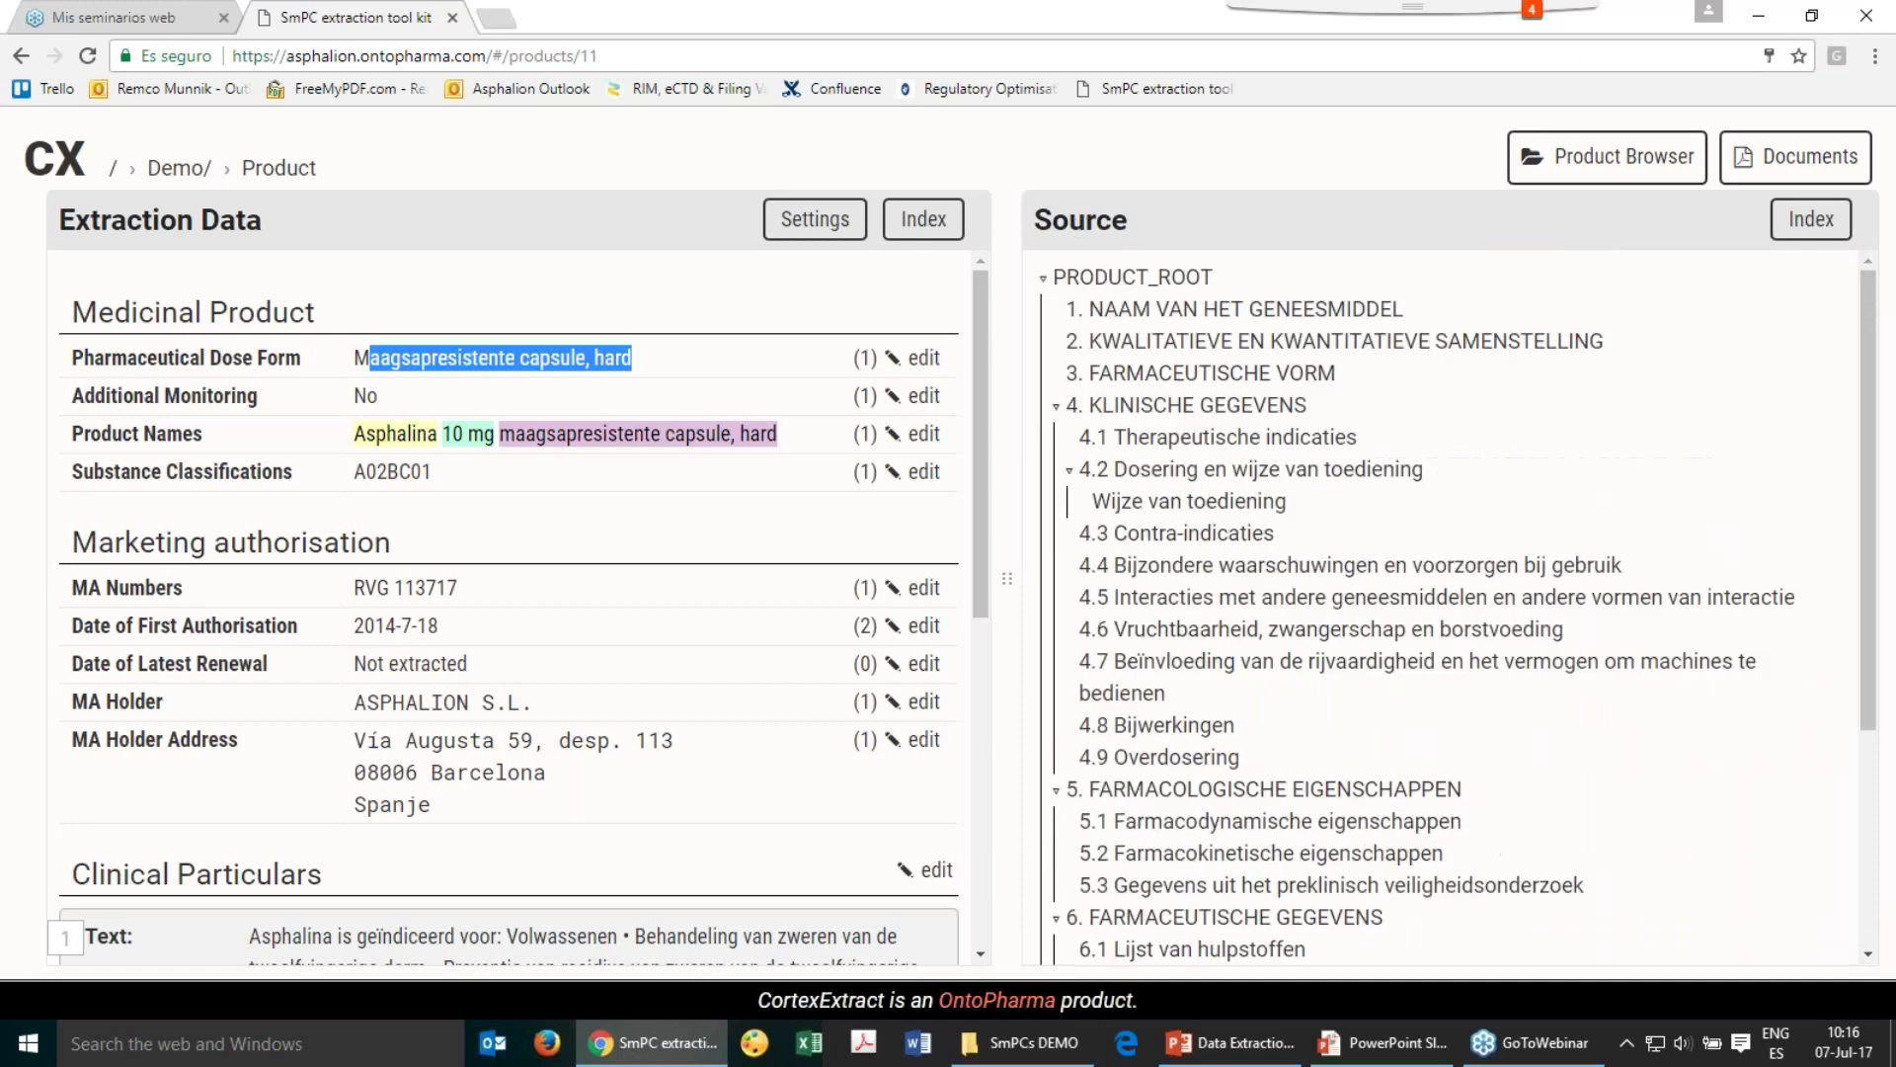
pyautogui.click(1610, 439)
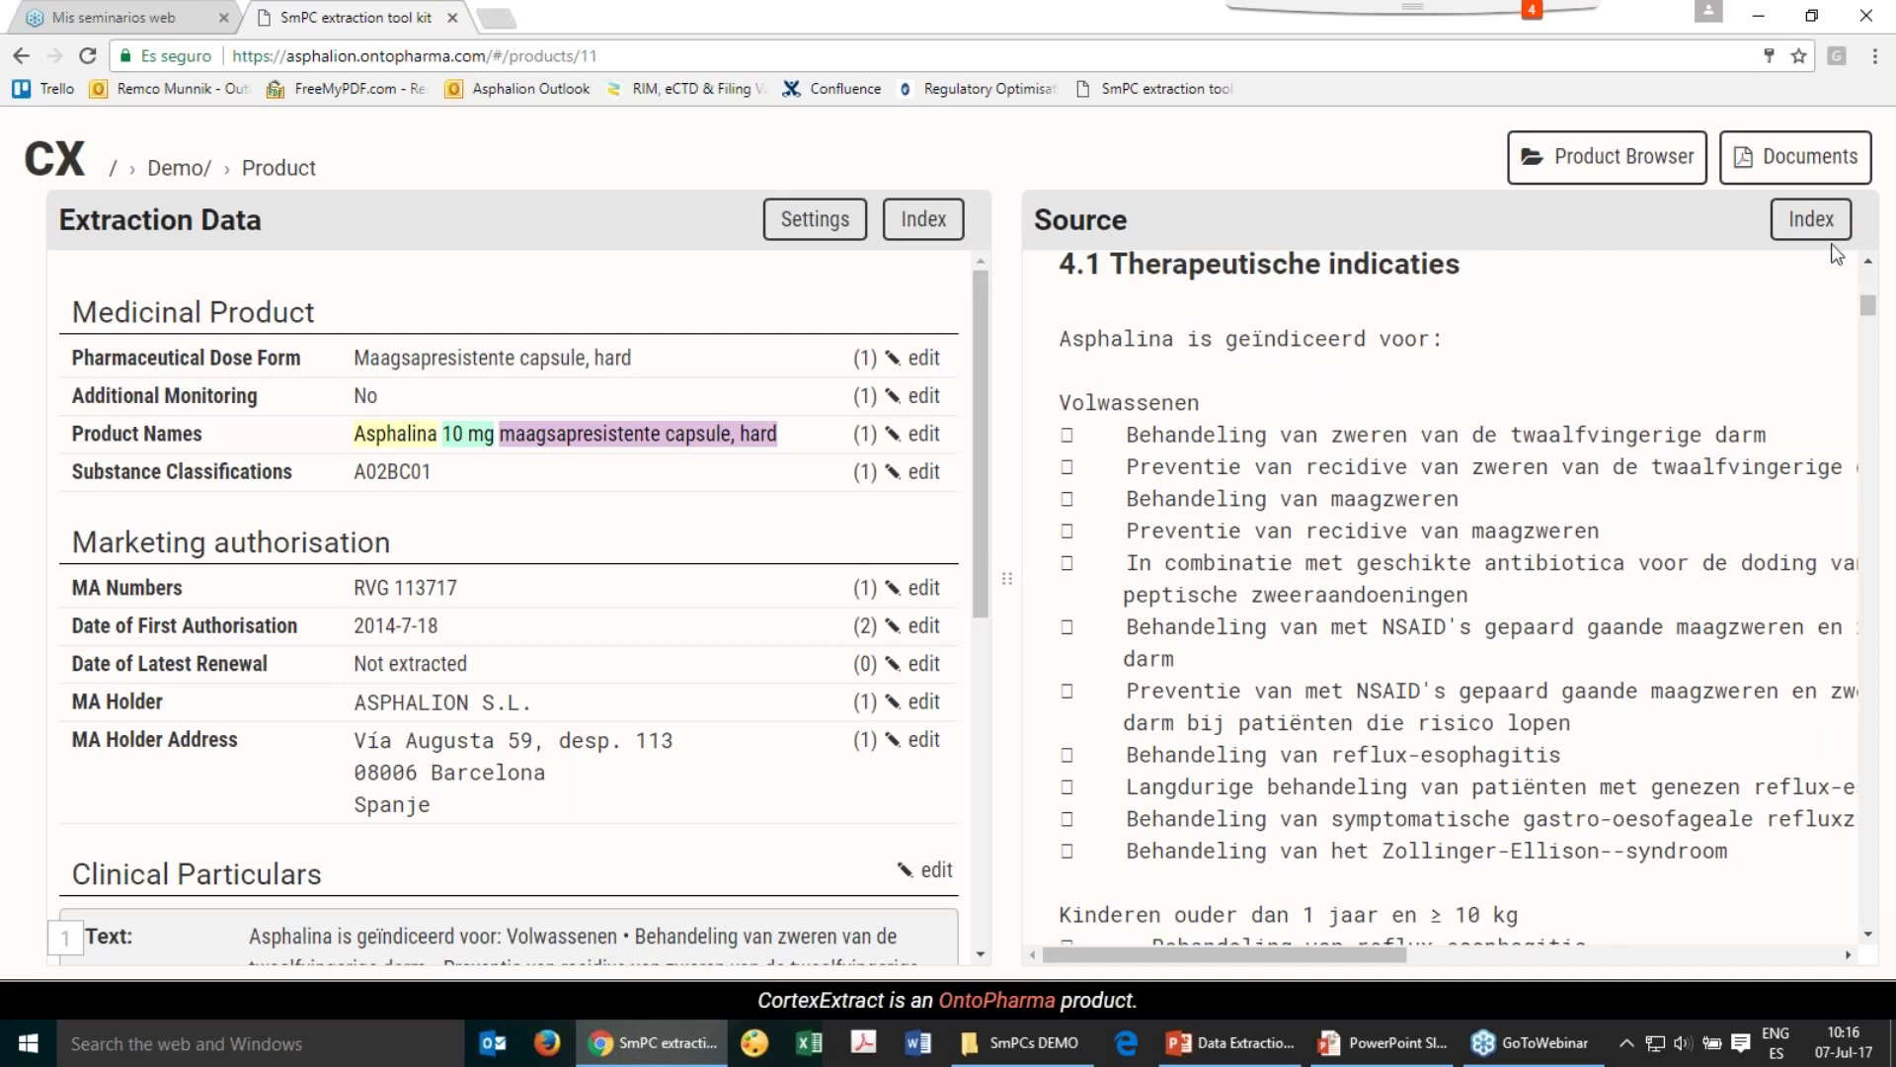
pyautogui.click(1810, 219)
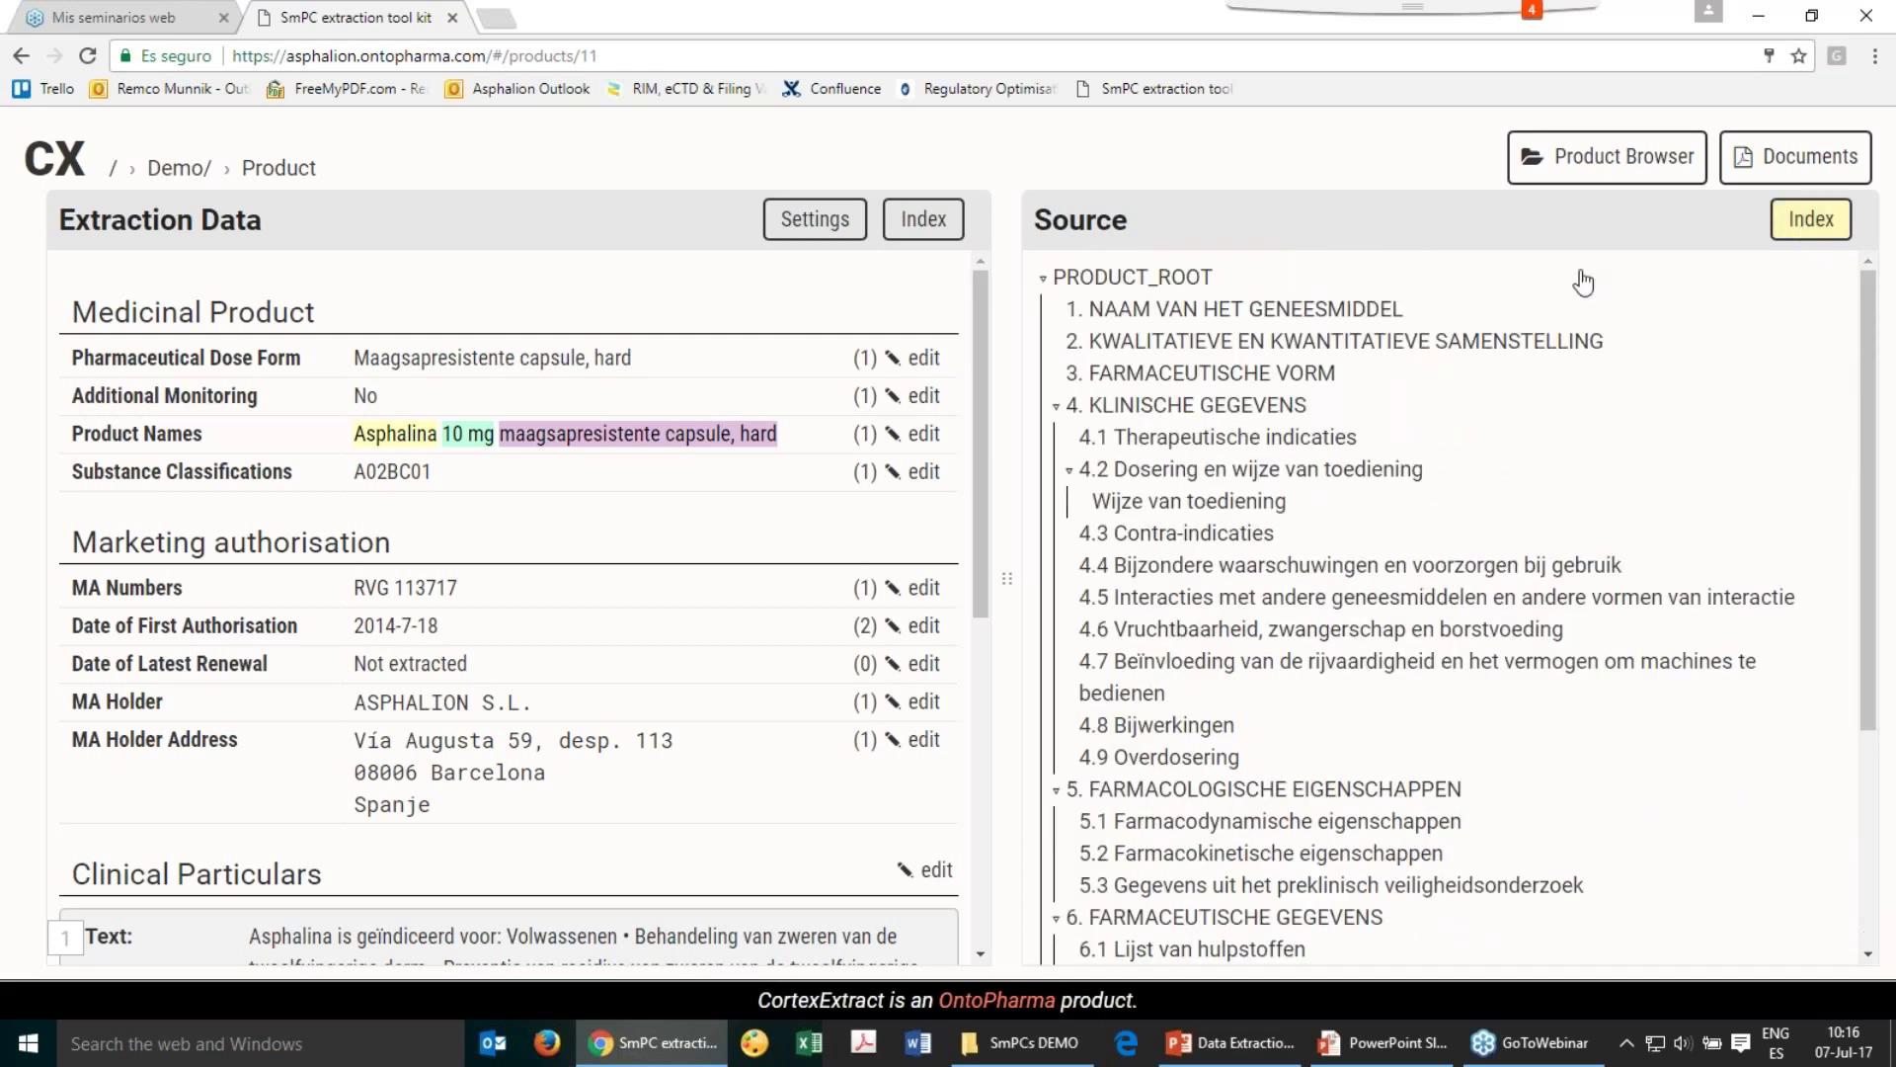
pyautogui.click(1402, 305)
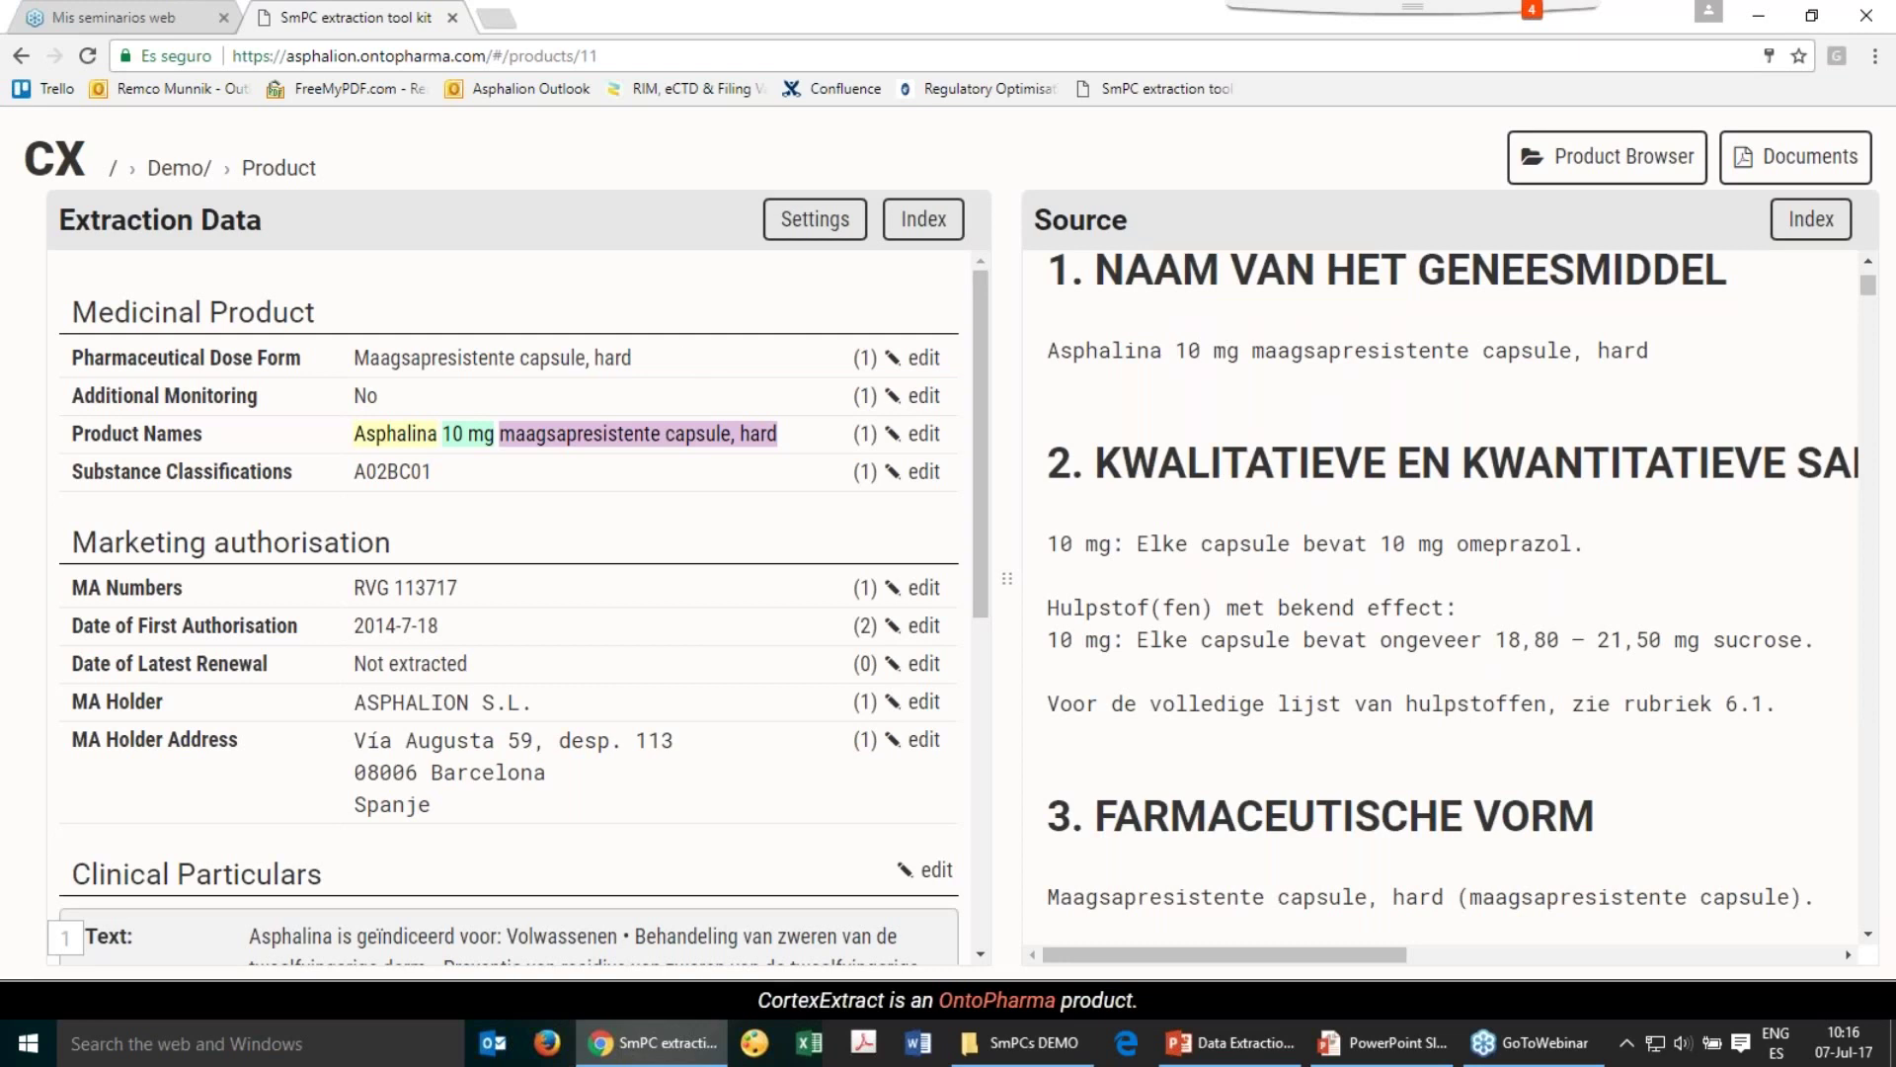
# Compare the source product name line with the extracted Product Names value and open it for editing
pyautogui.moveTo(1048, 351); pyautogui.dragTo(1630, 358)
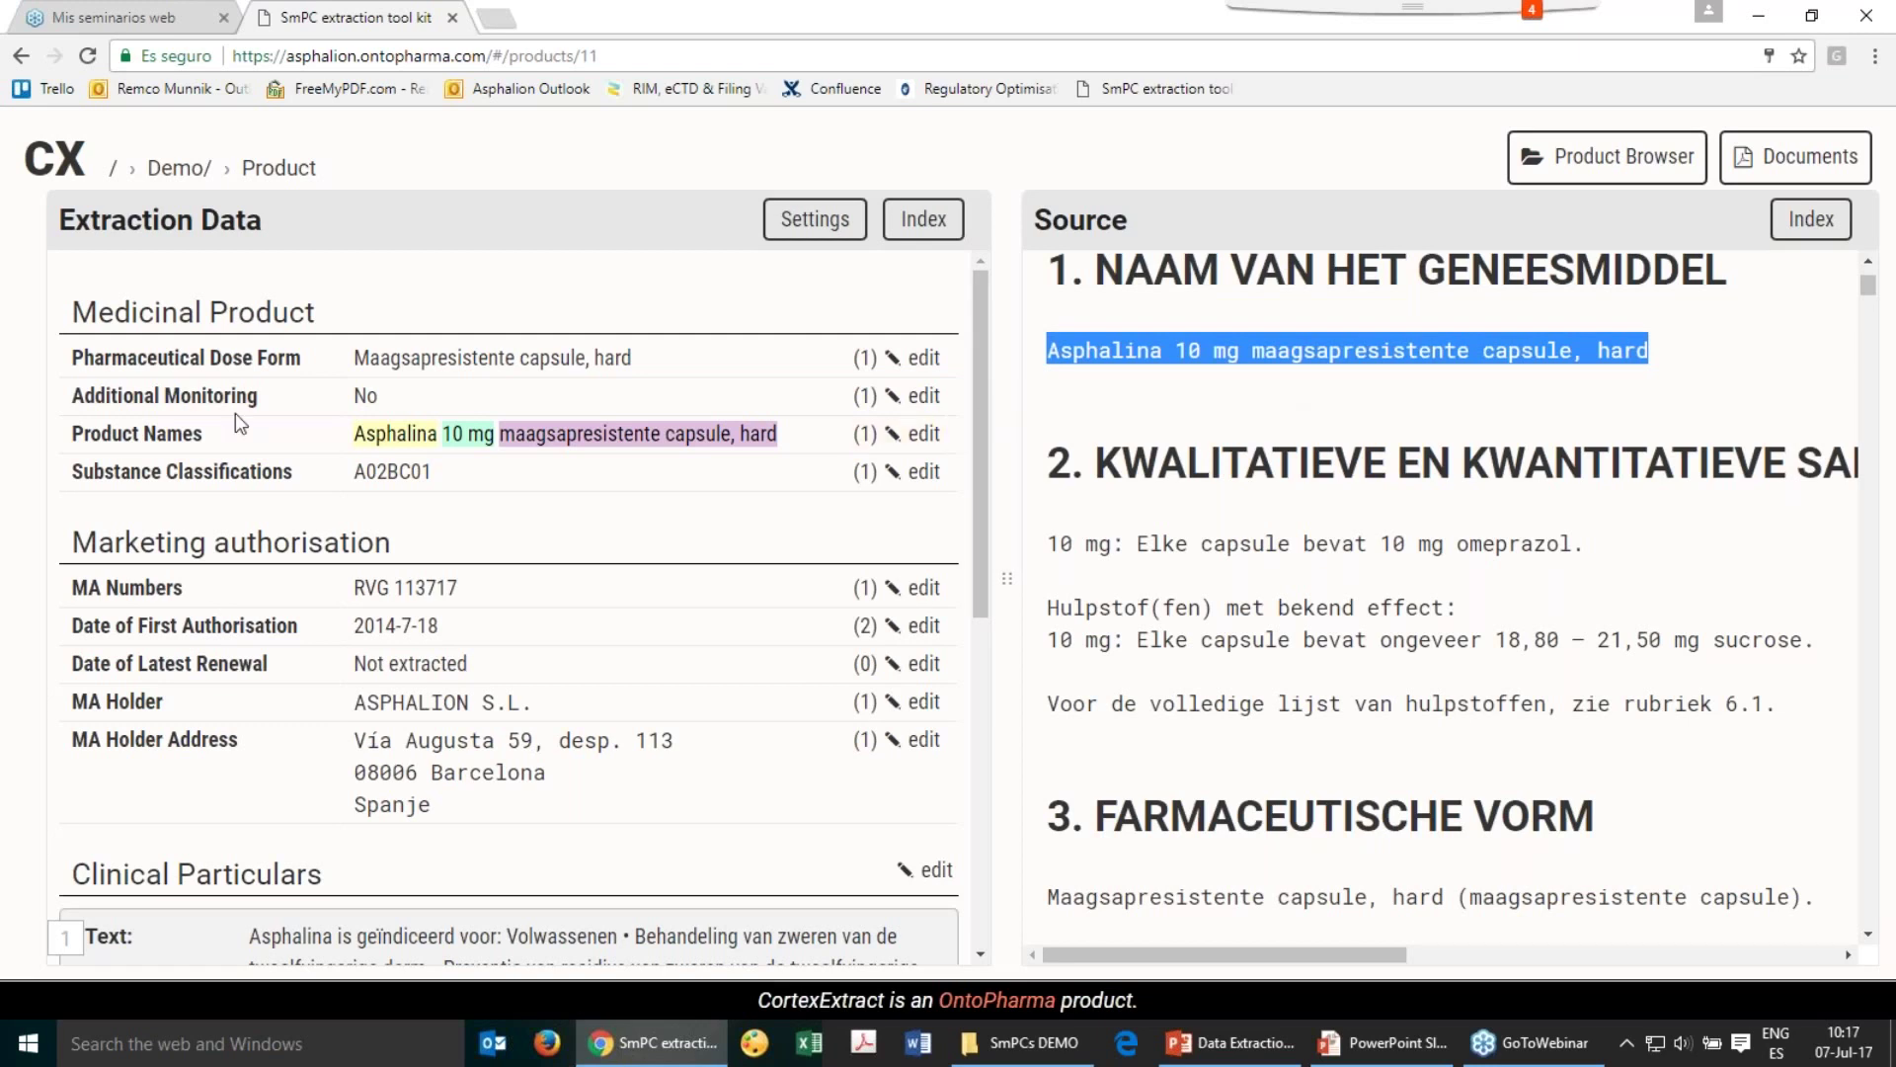
pyautogui.moveTo(83, 434); pyautogui.dragTo(203, 432)
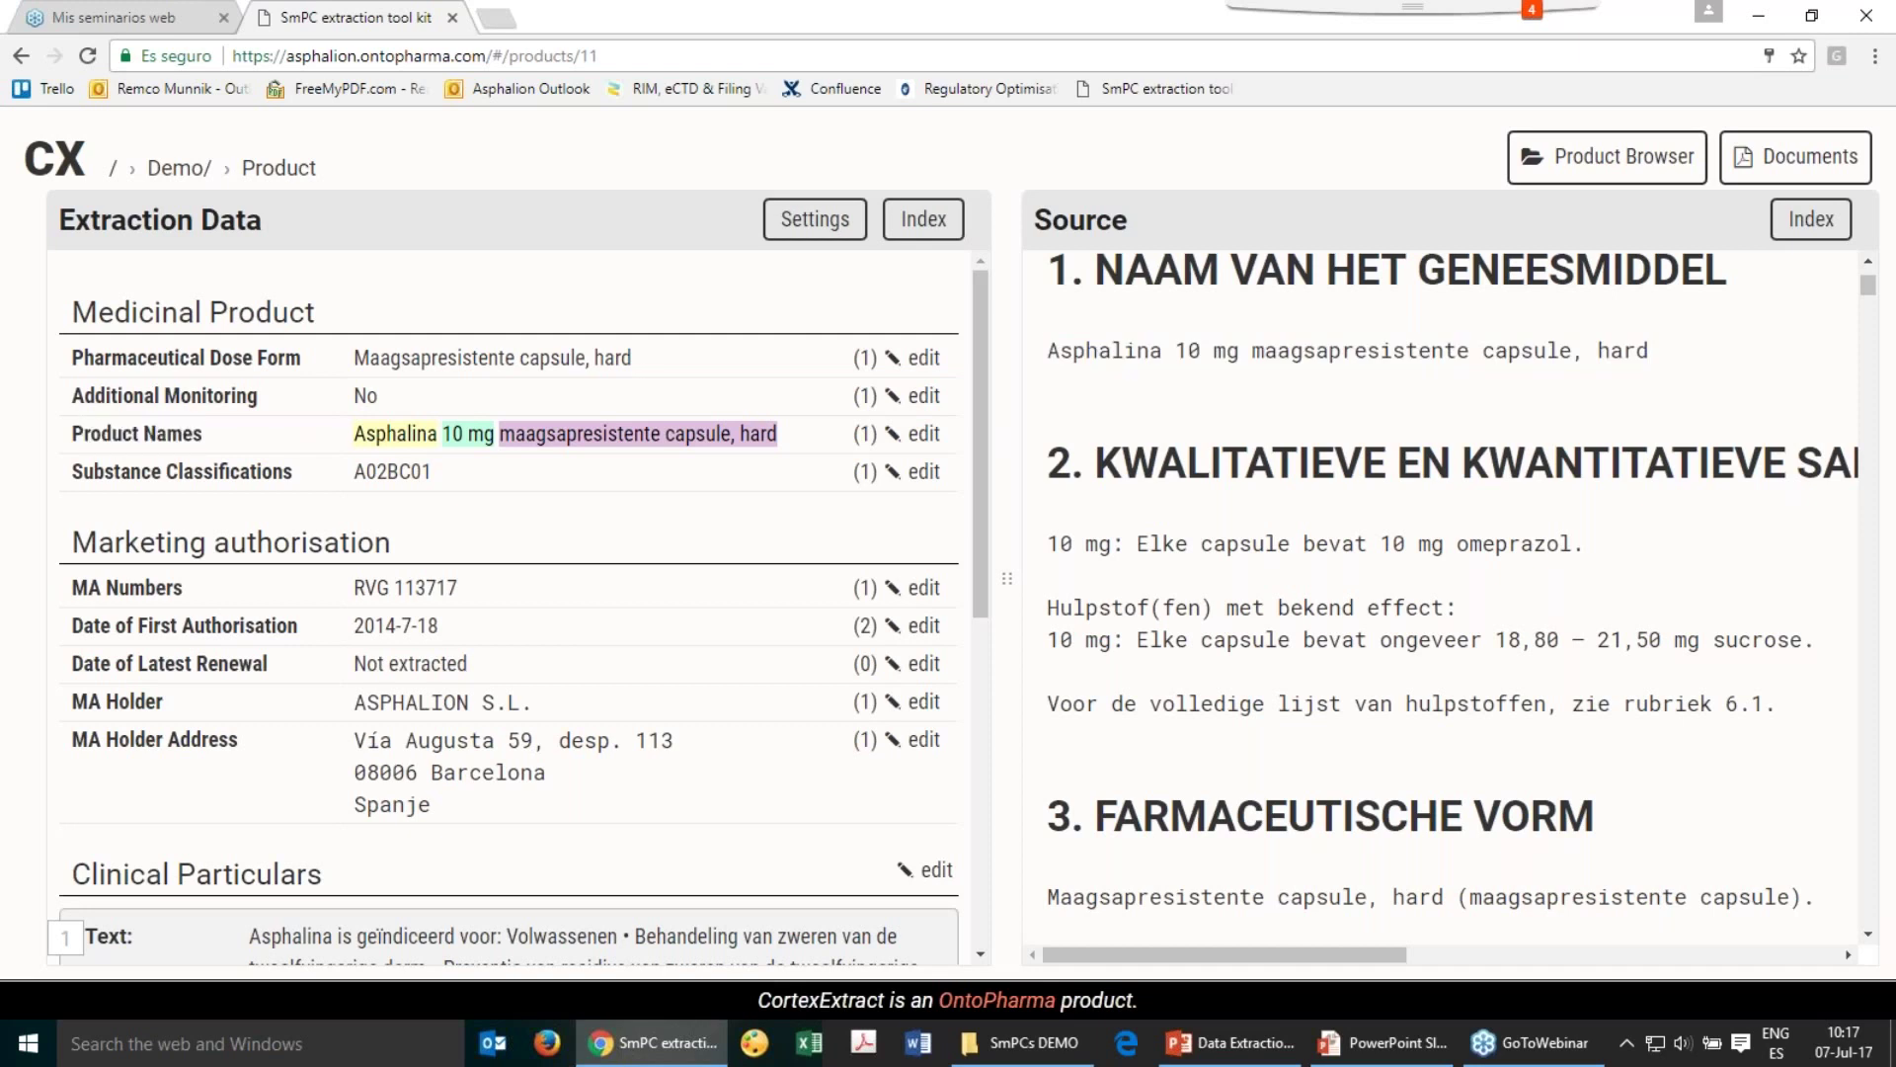
pyautogui.moveTo(354, 434); pyautogui.dragTo(815, 432)
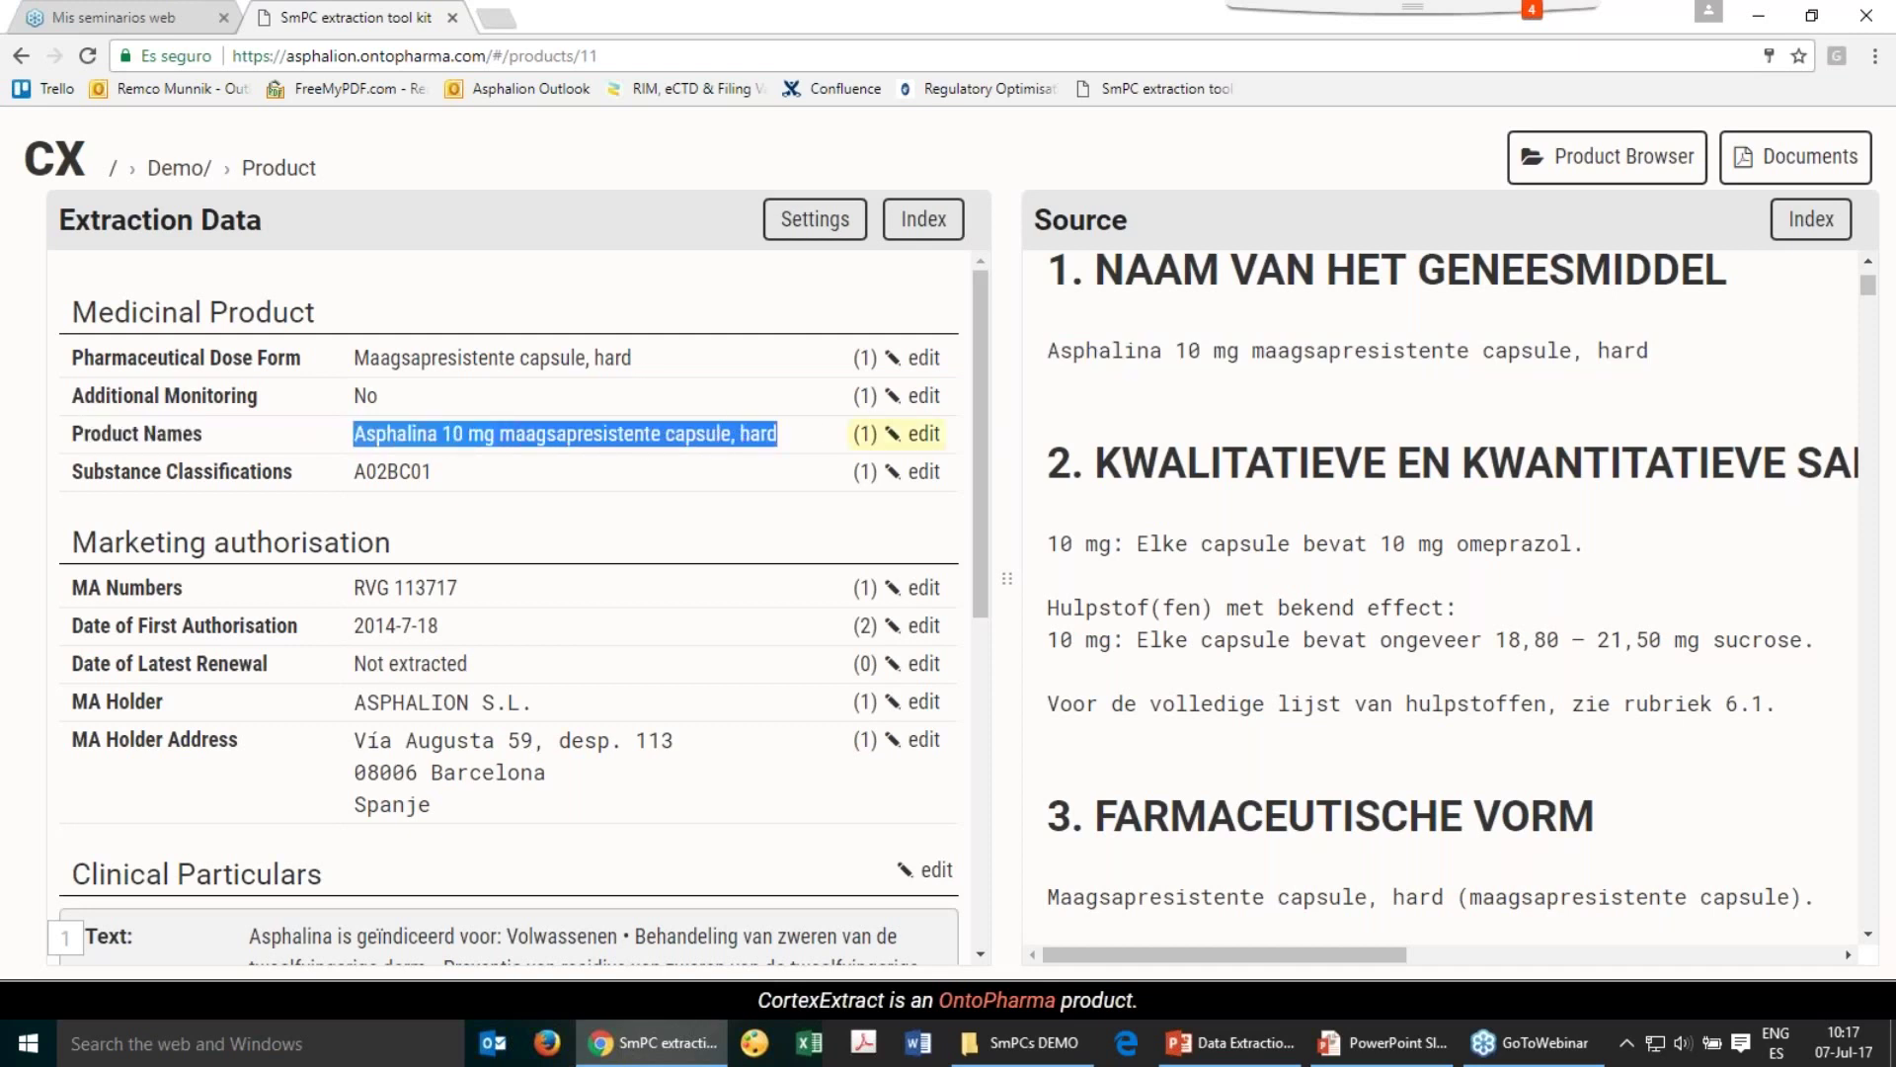
pyautogui.click(922, 434)
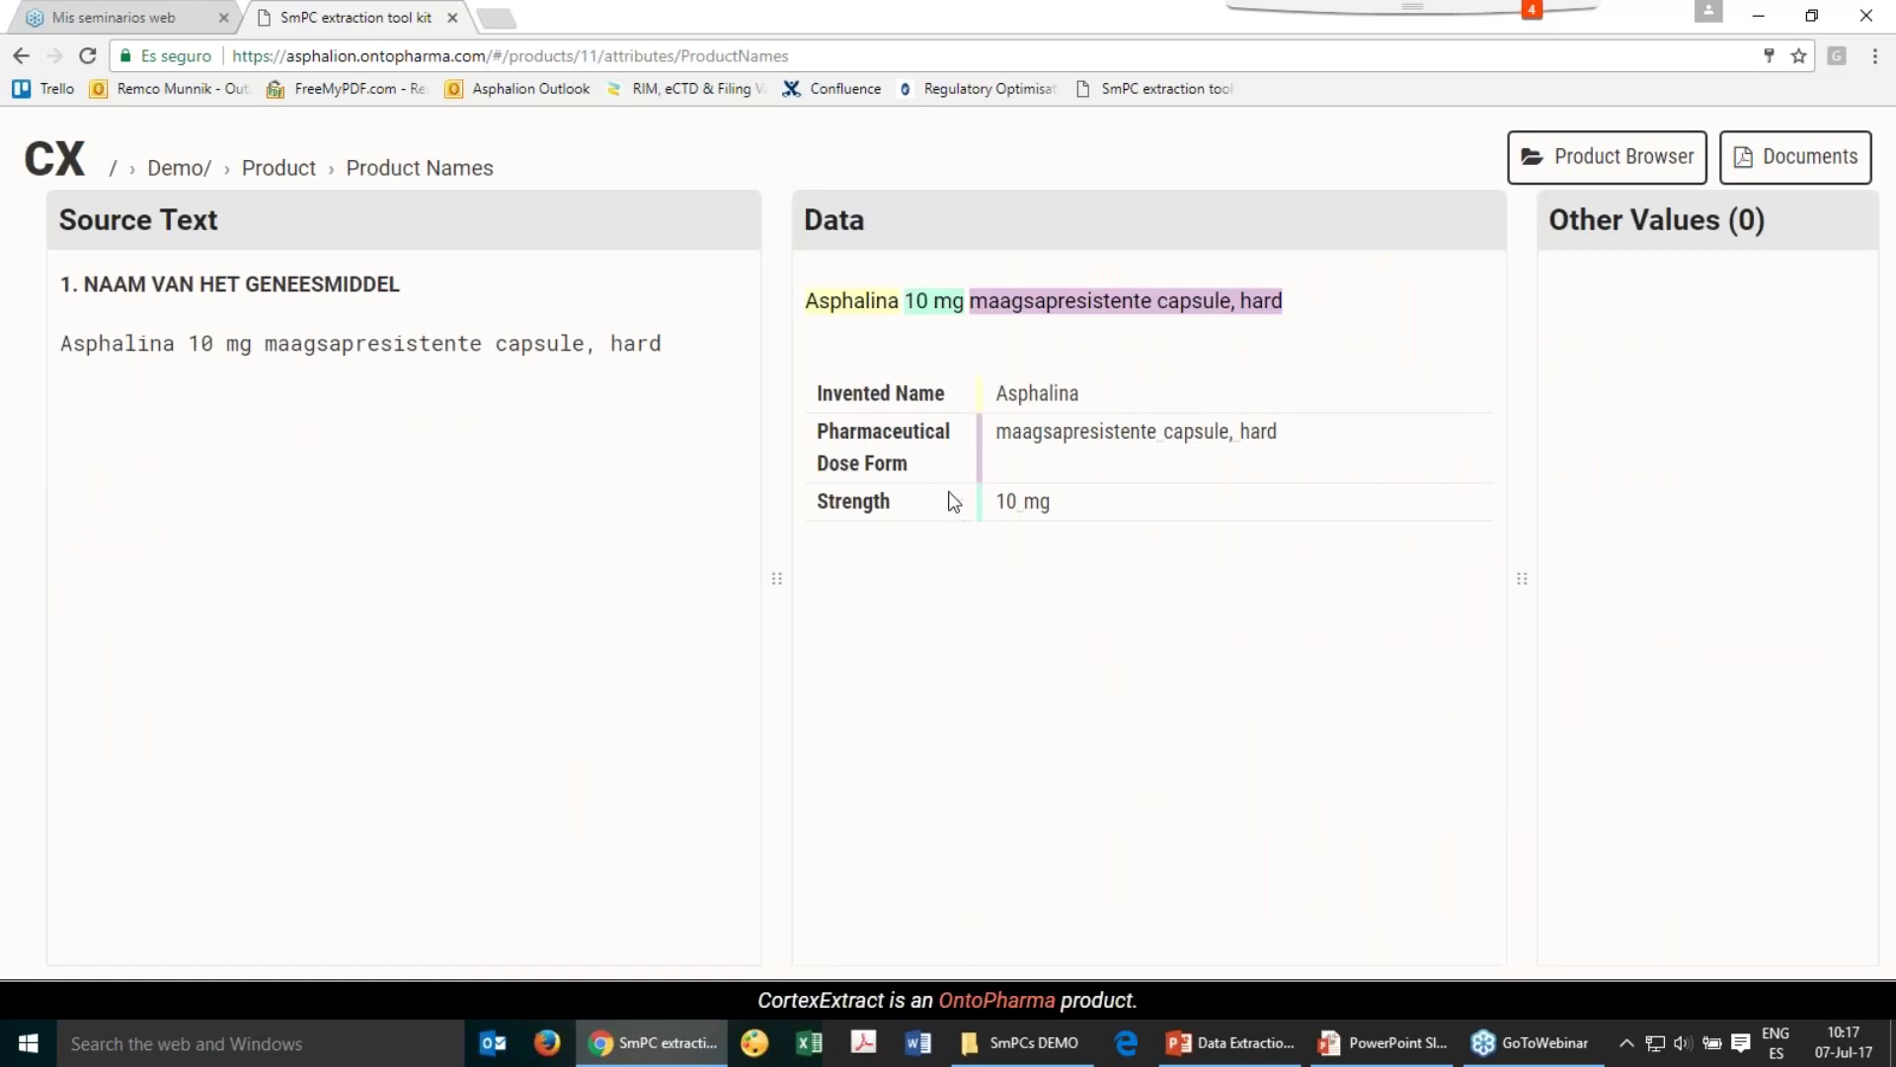
# Mark 'Asphalina' in the product name as Flavour
pyautogui.moveTo(810, 300); pyautogui.dragTo(876, 319)
pyautogui.click(876, 319)
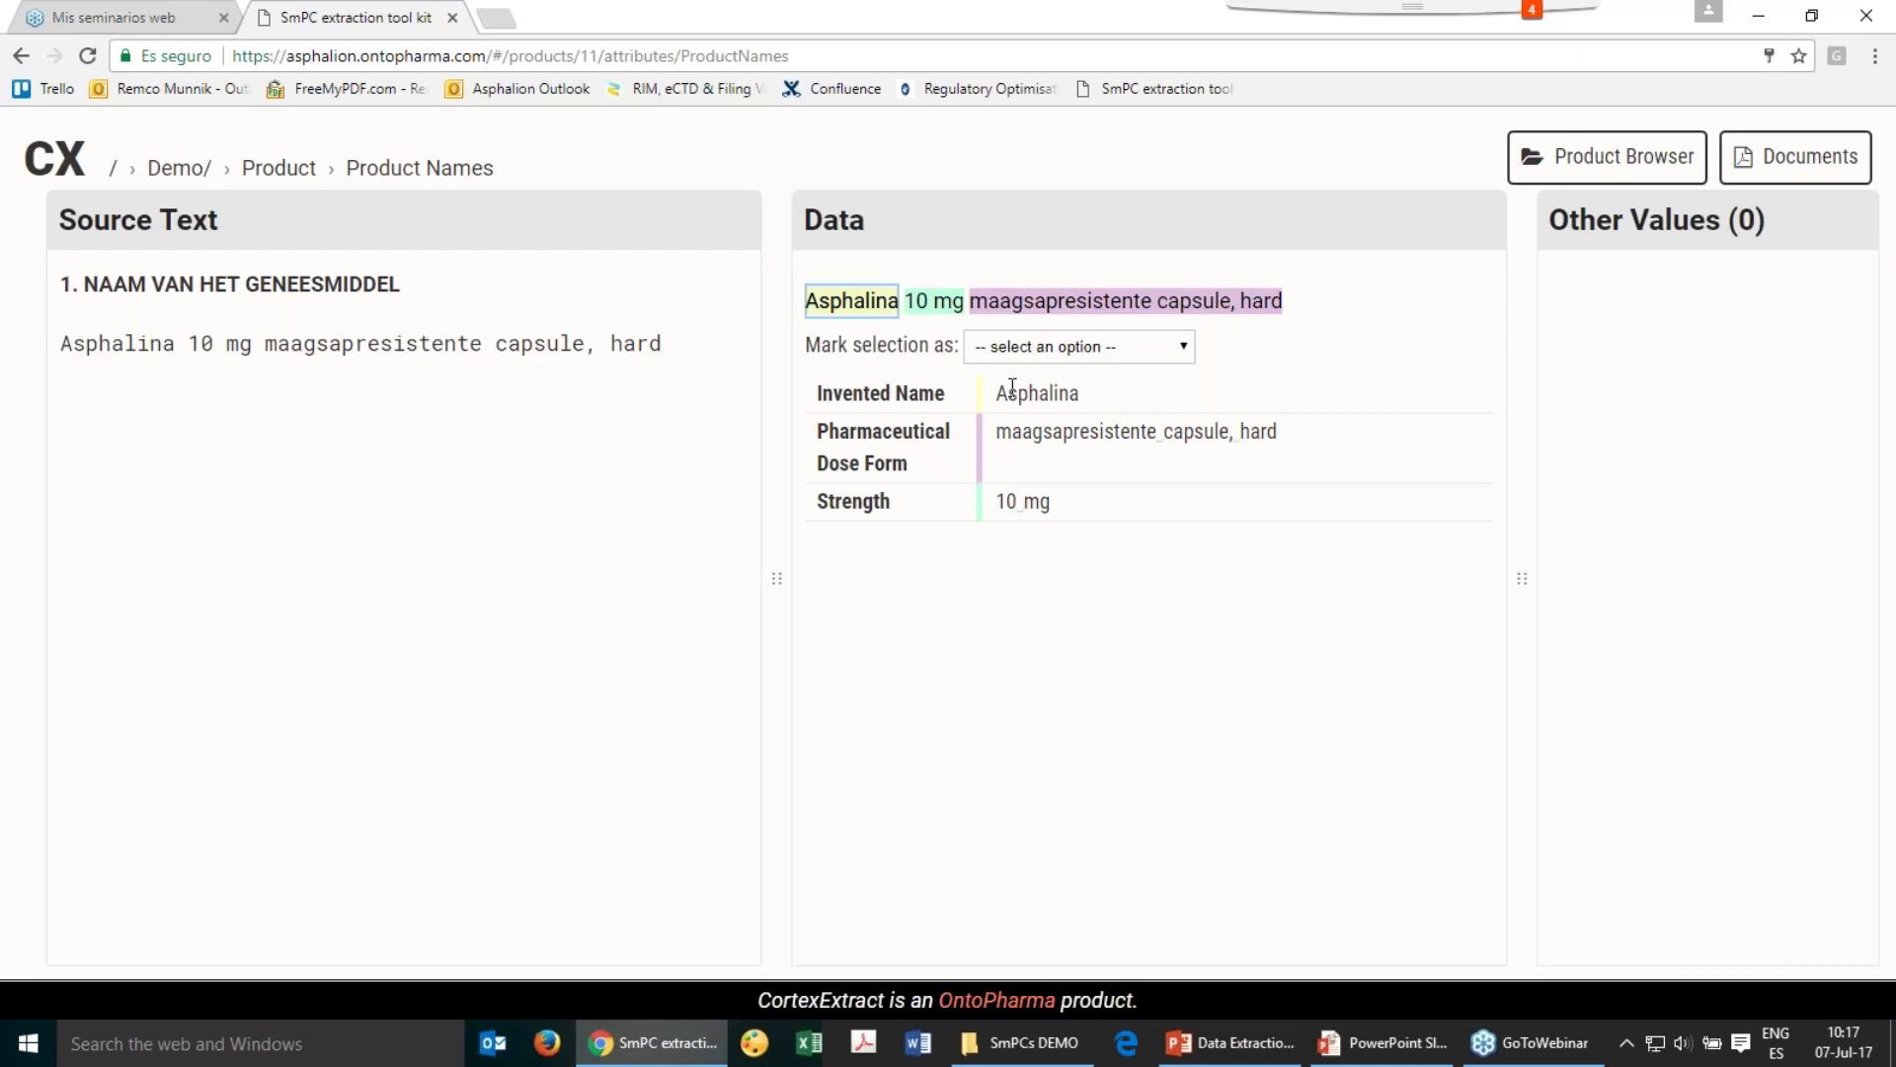
pyautogui.click(1183, 349)
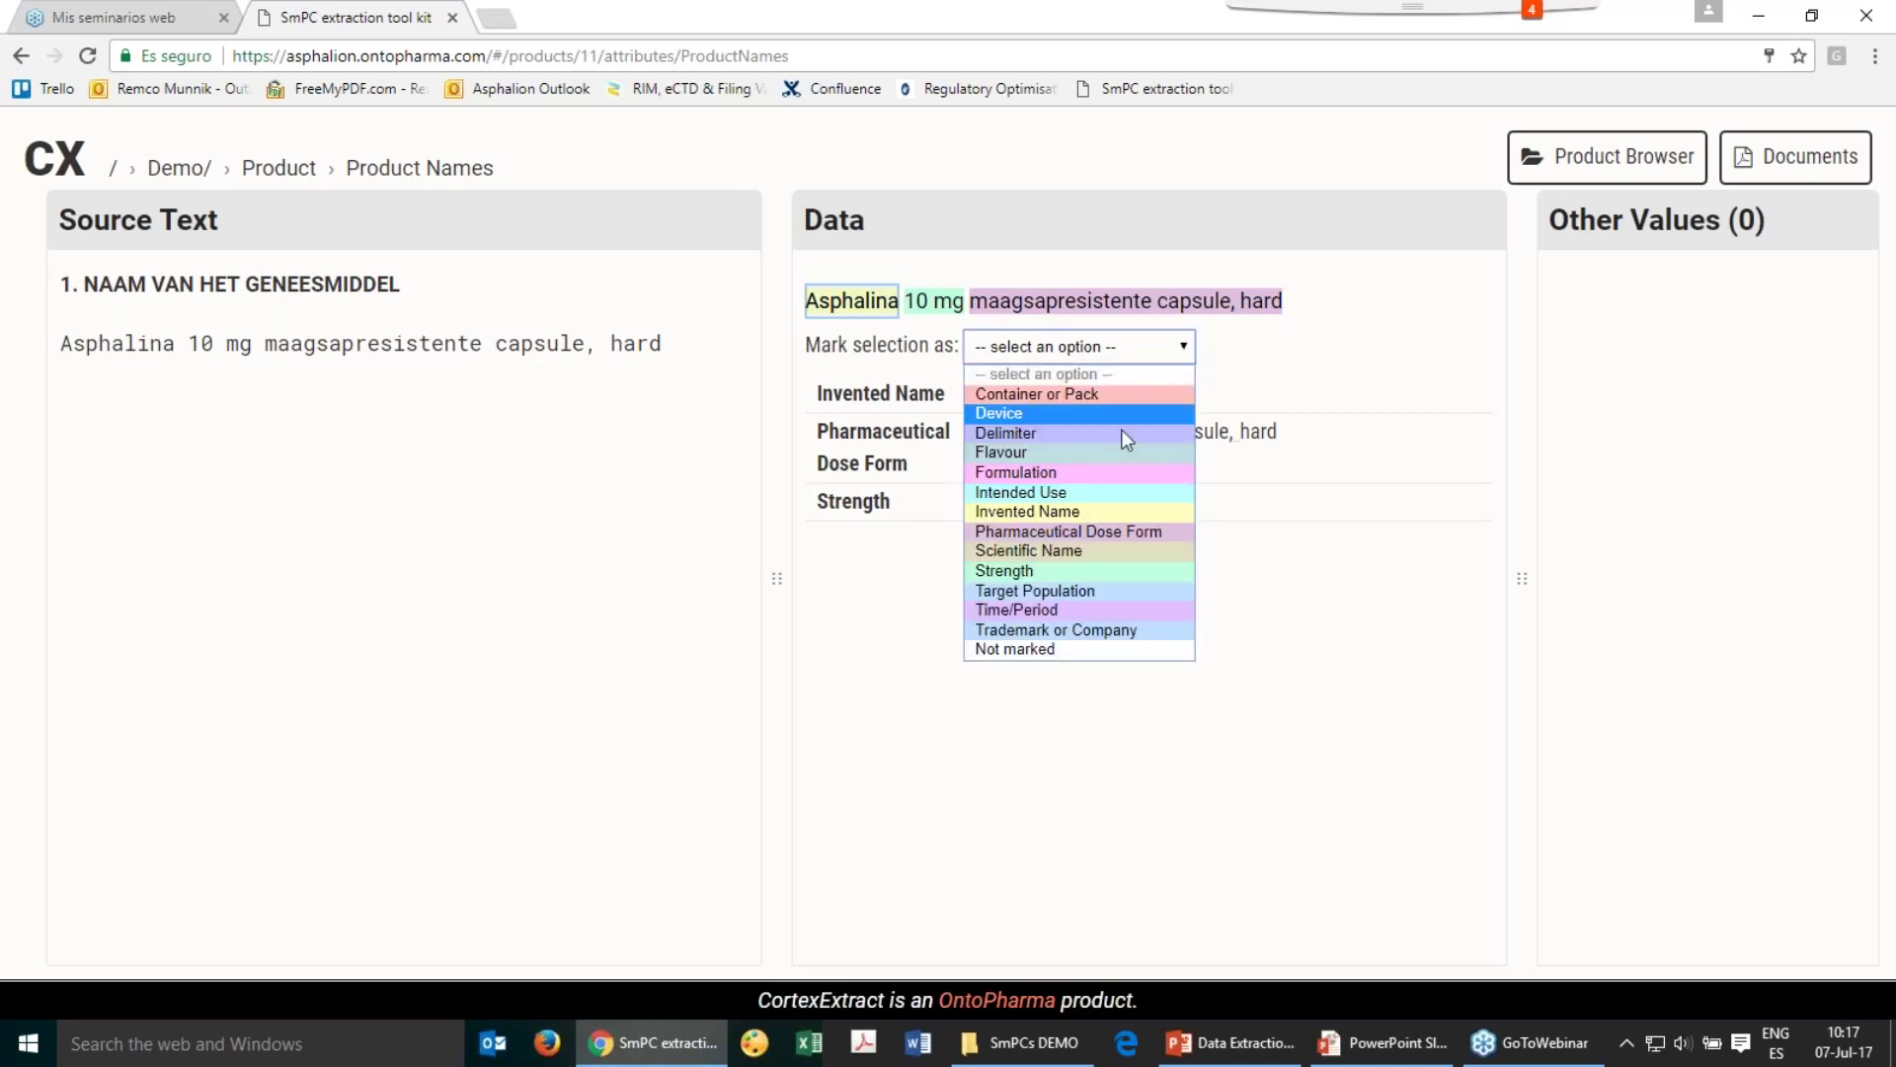
pyautogui.click(1105, 454)
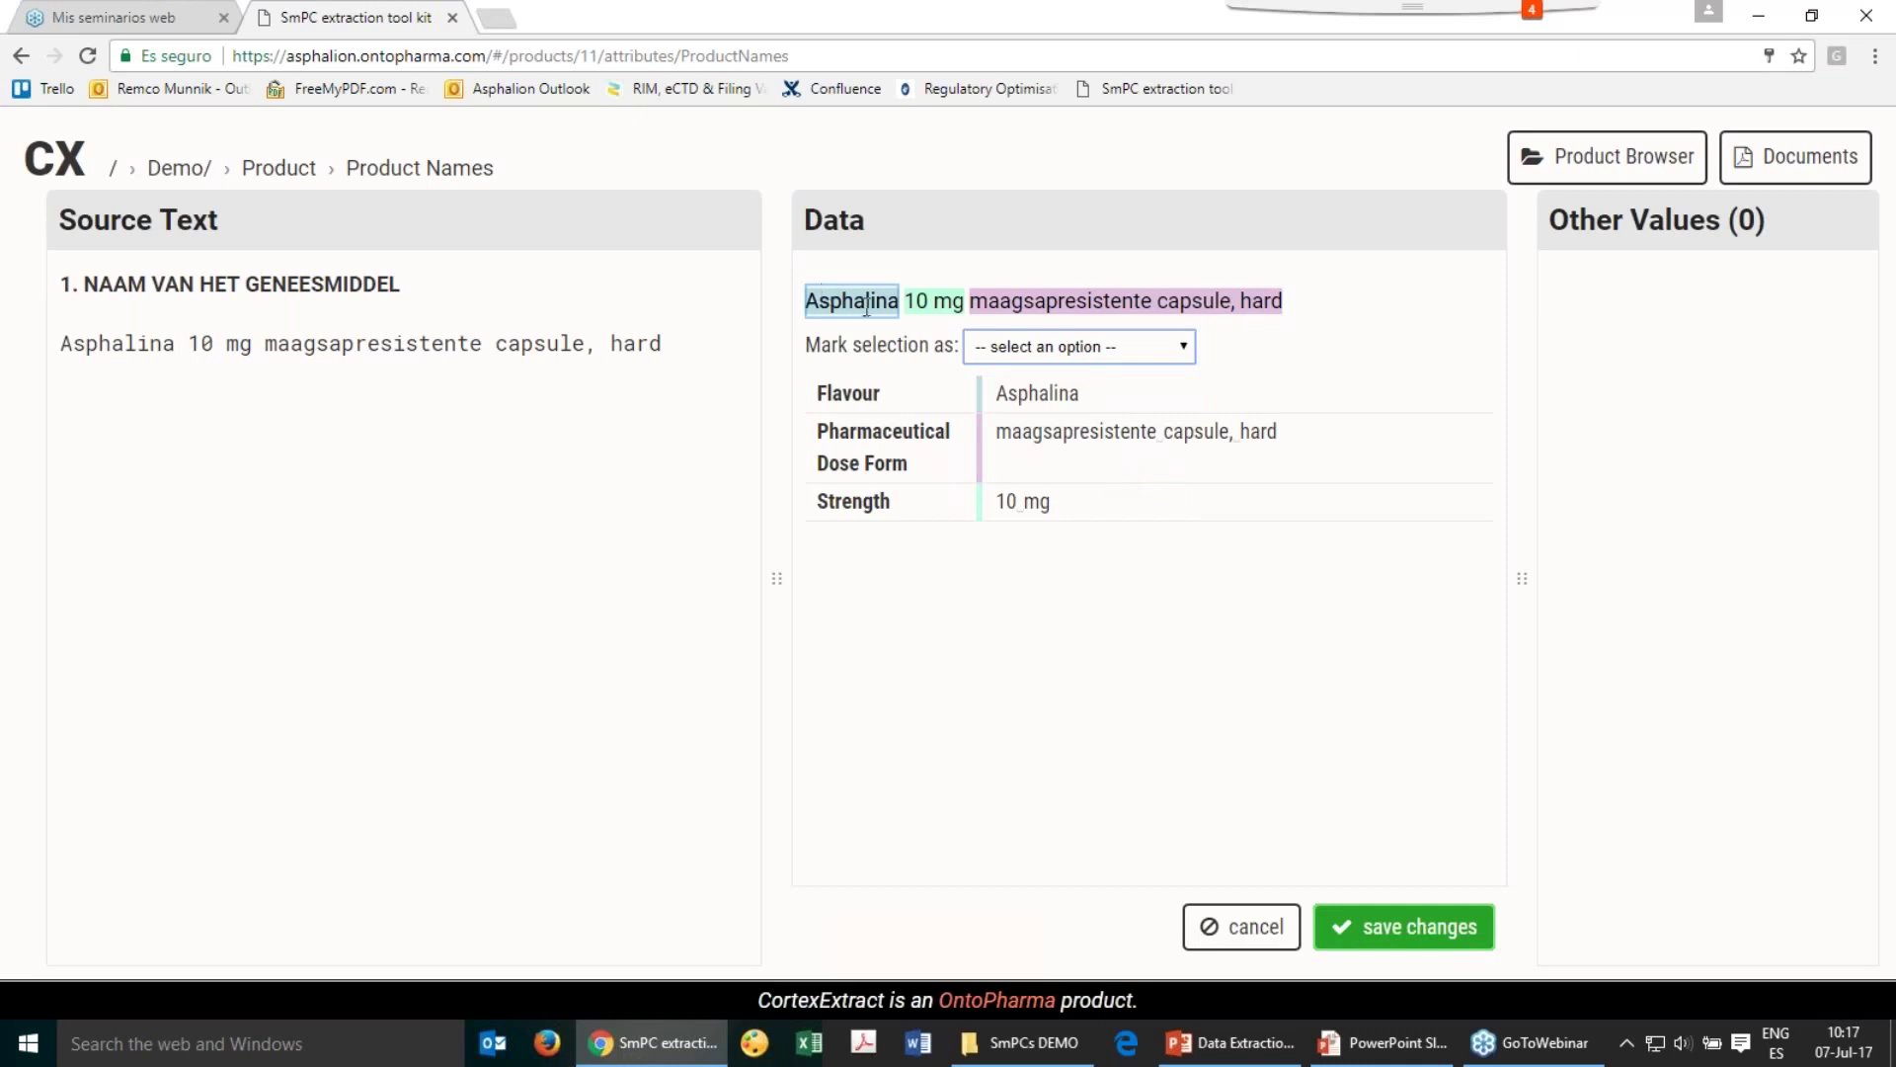
pyautogui.moveTo(817, 393); pyautogui.dragTo(889, 405)
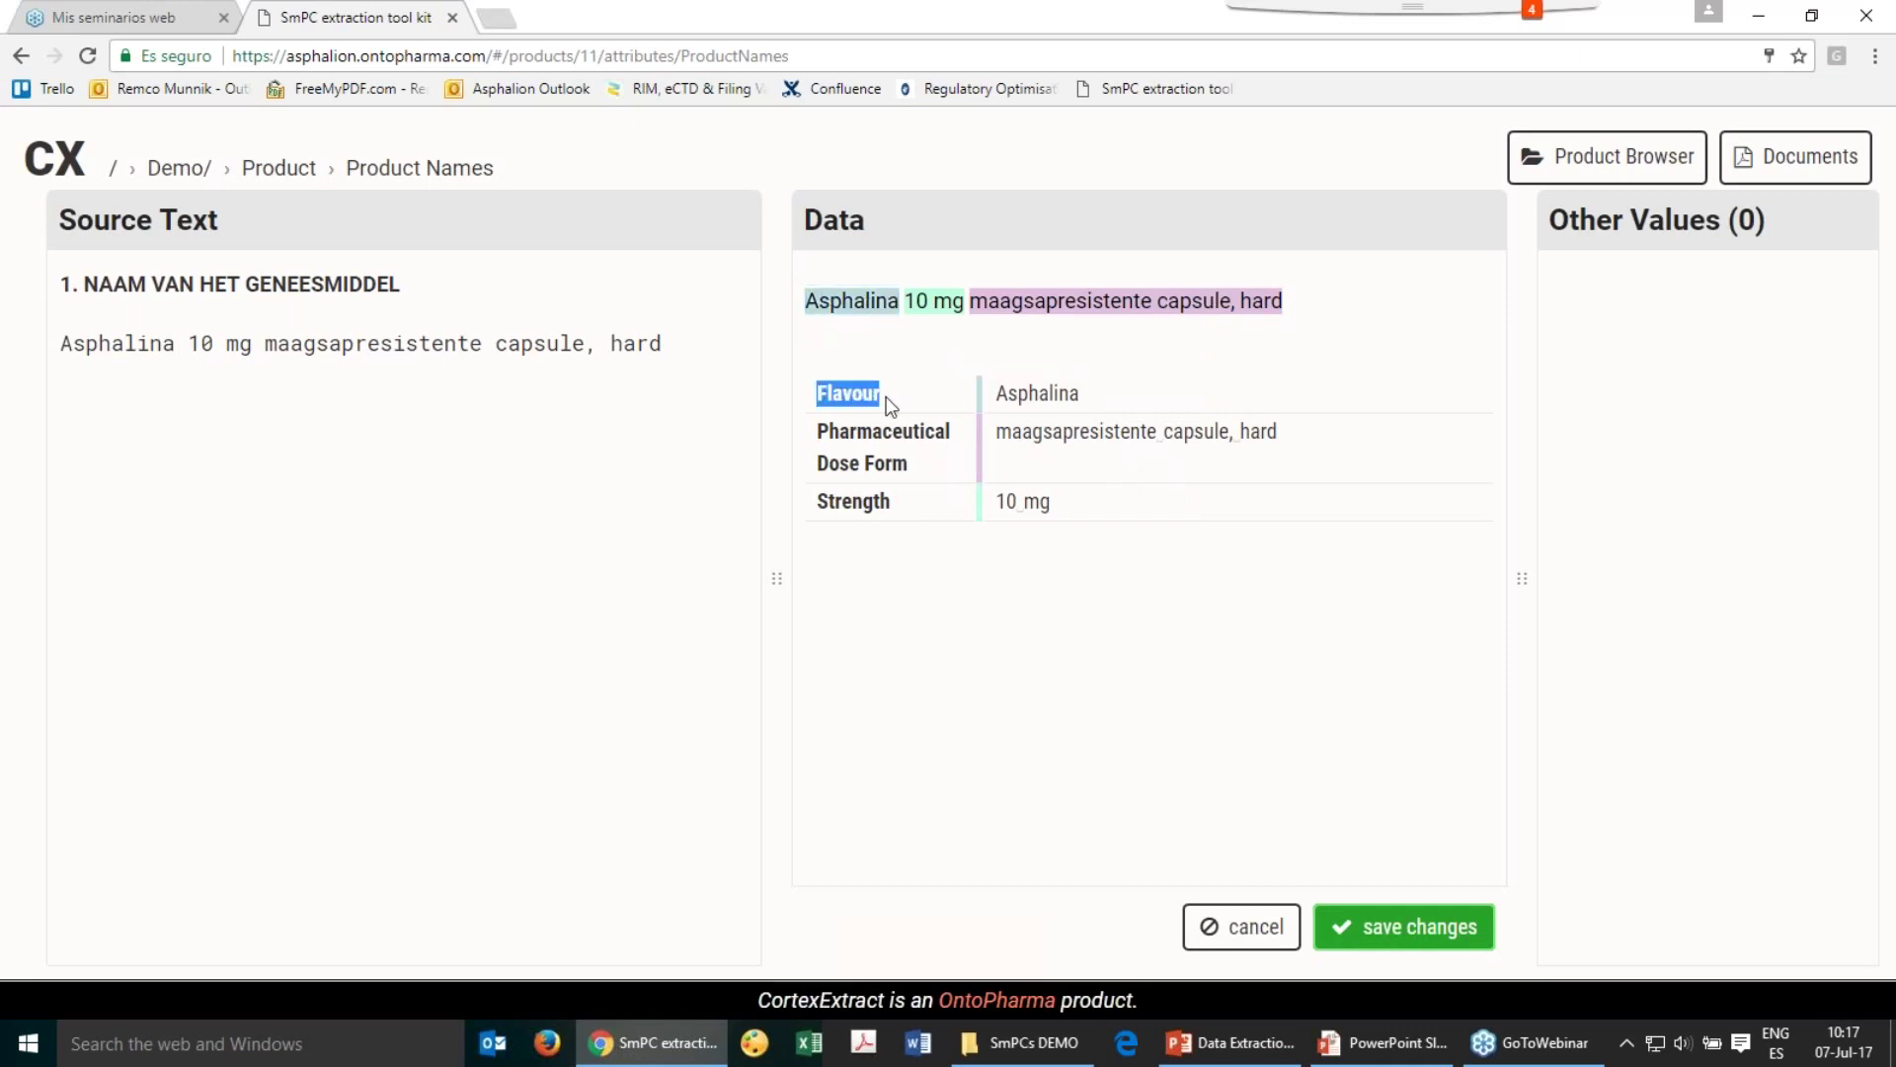
# Re-mark 'Asphalina' as Invented Name and save the Product Names entry
pyautogui.doubleClick(1003, 392)
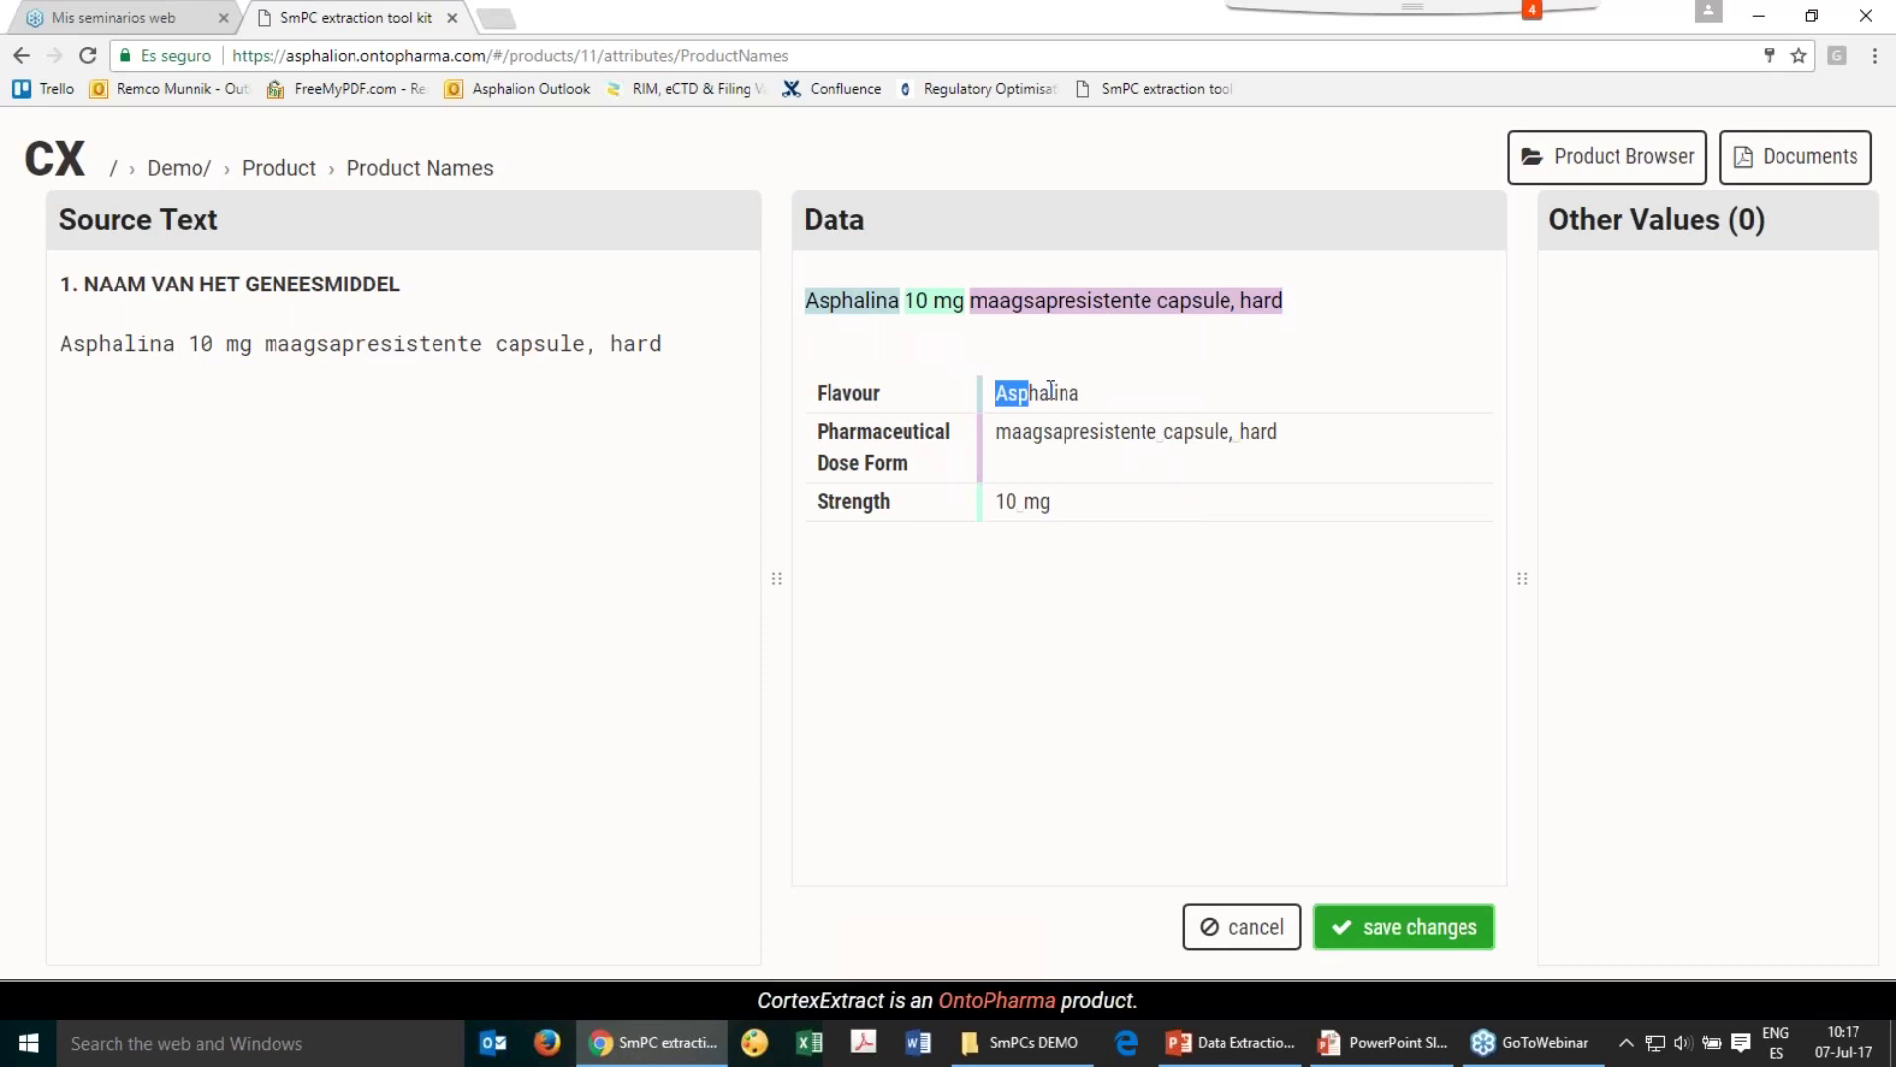
pyautogui.tripleClick(873, 306)
pyautogui.doubleClick(889, 308)
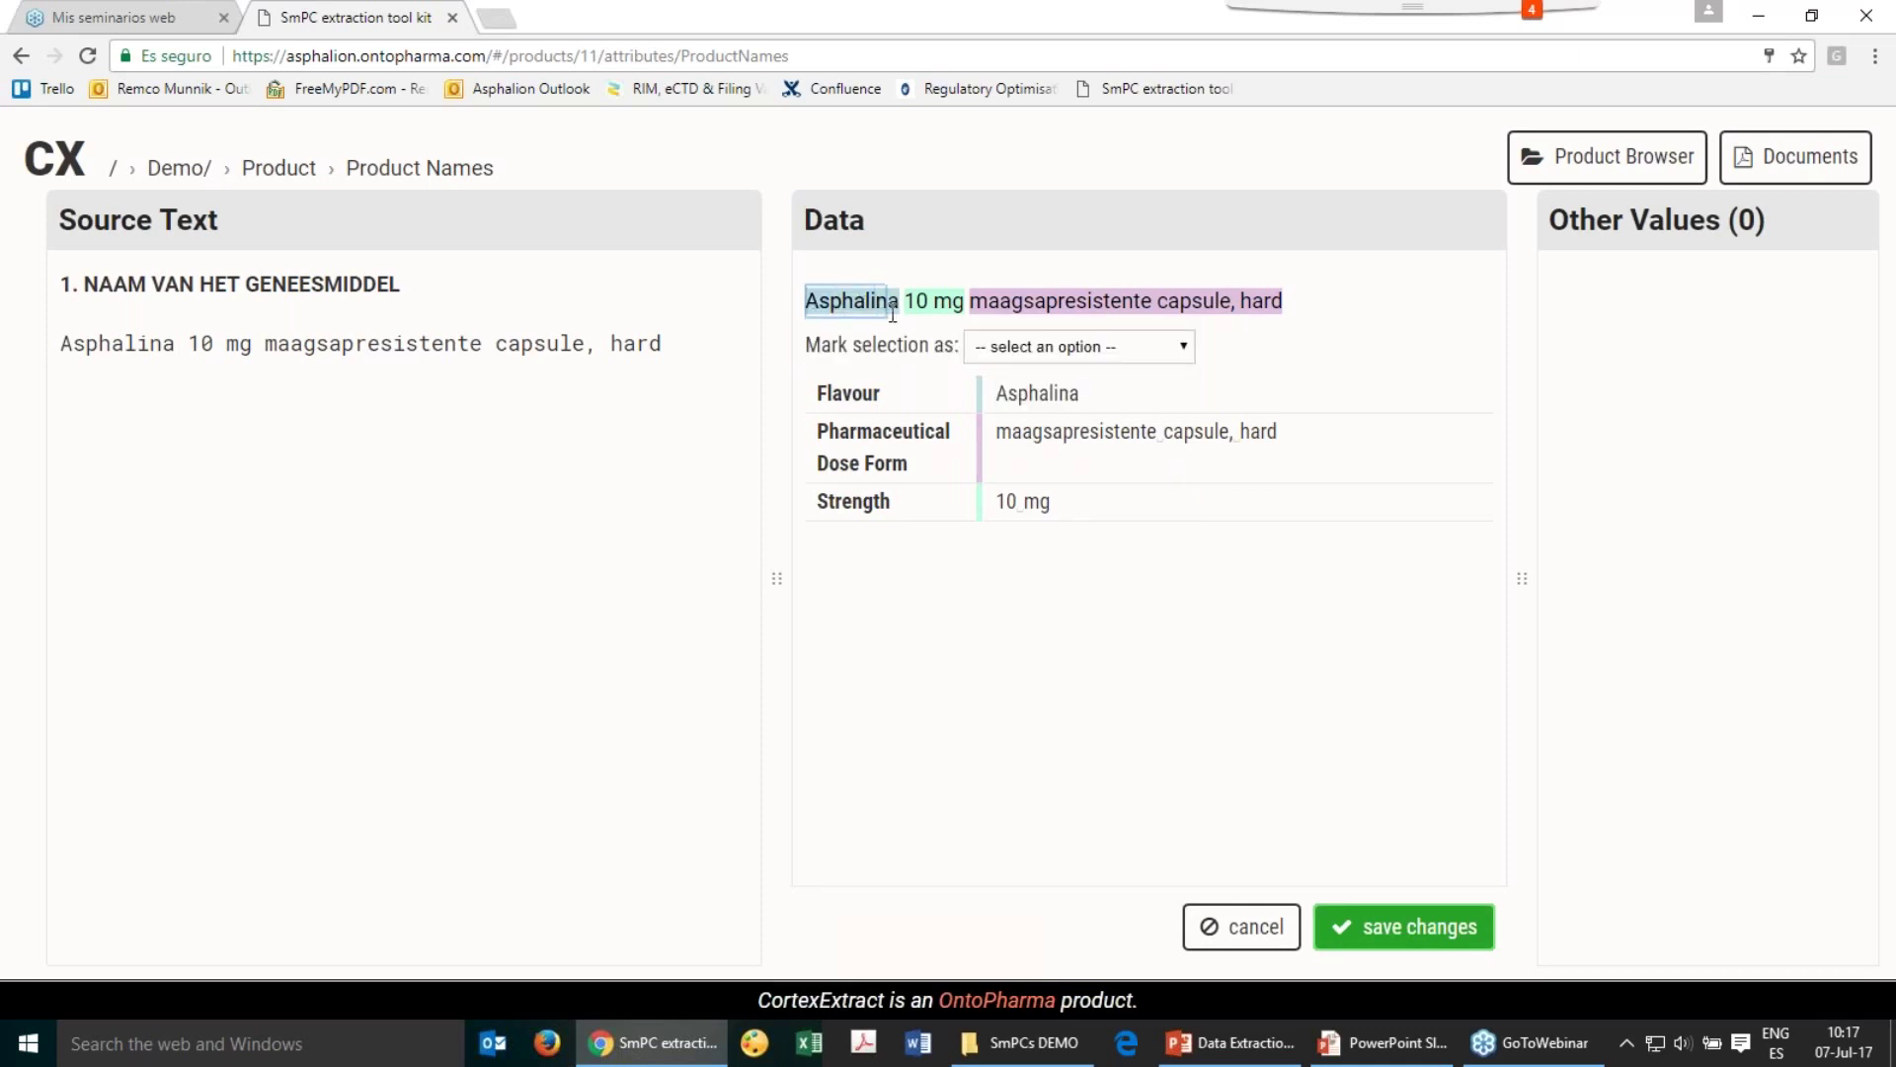
pyautogui.click(1173, 347)
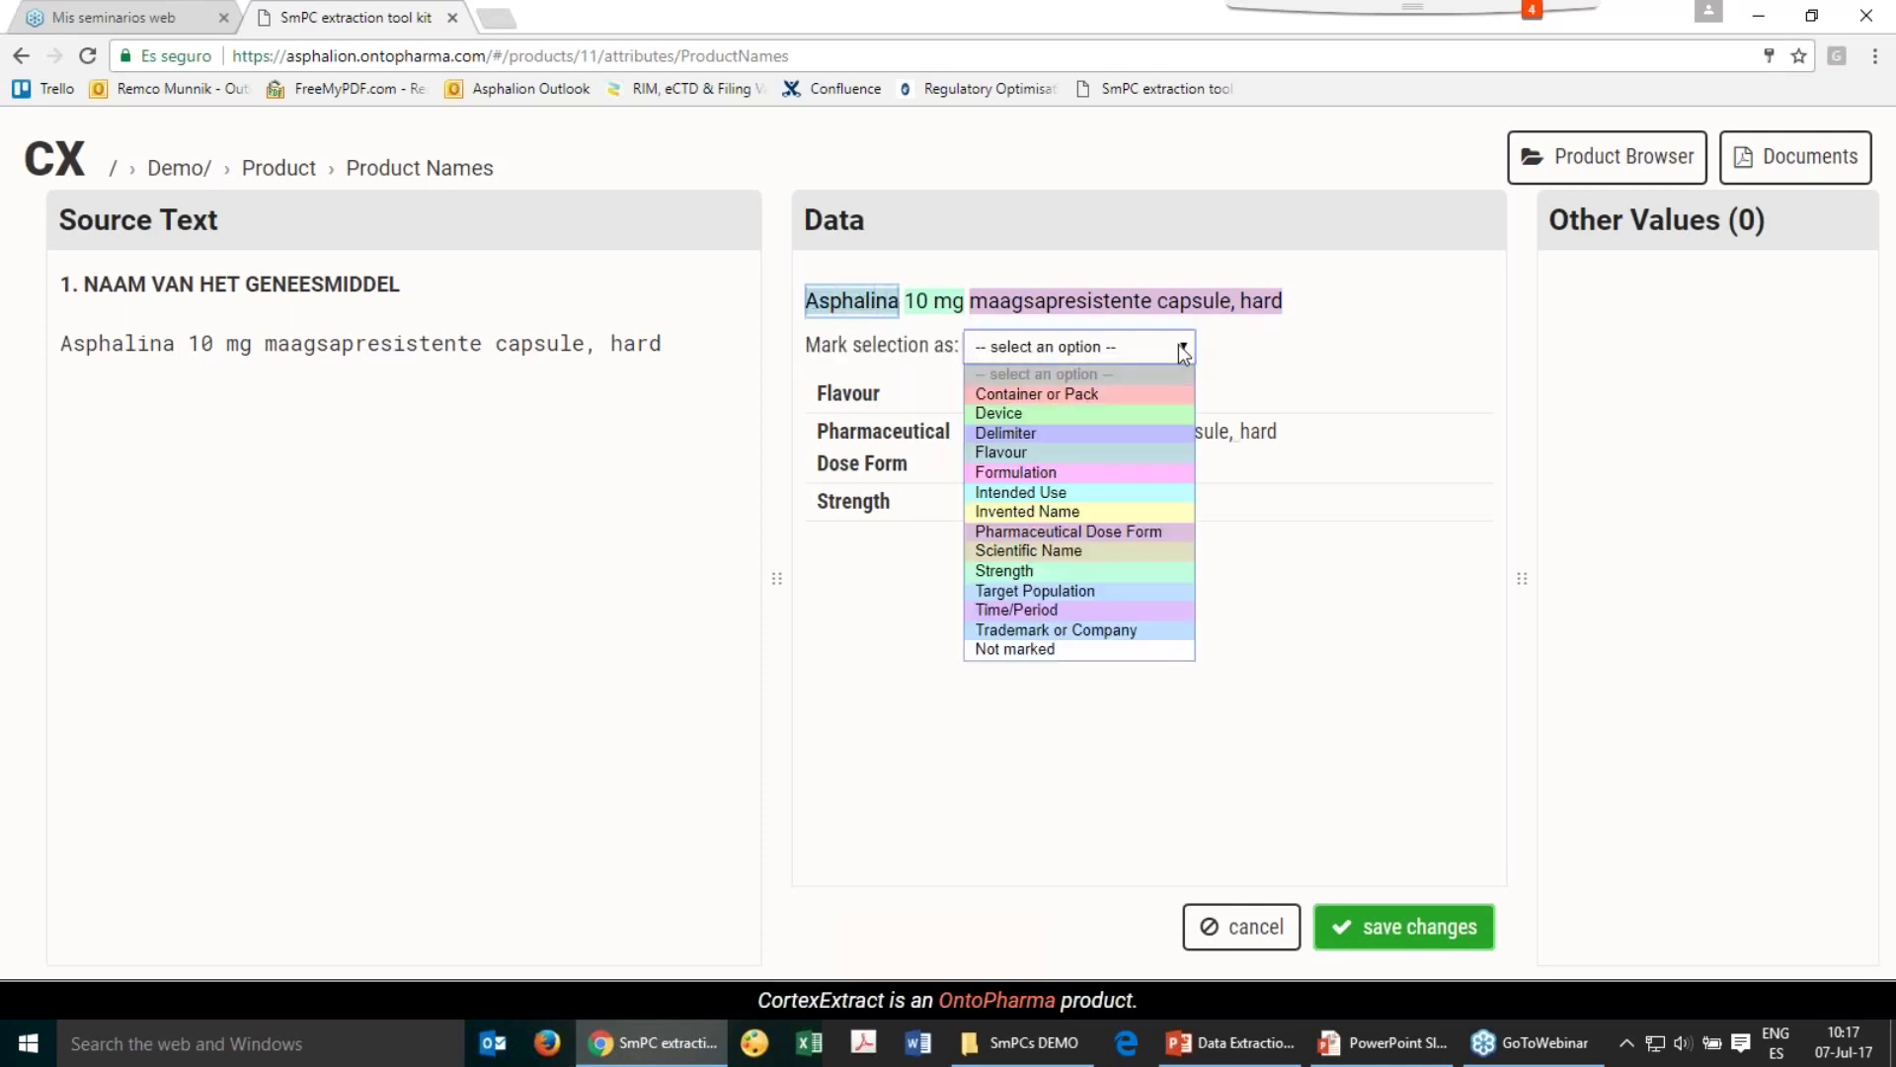
pyautogui.click(1120, 509)
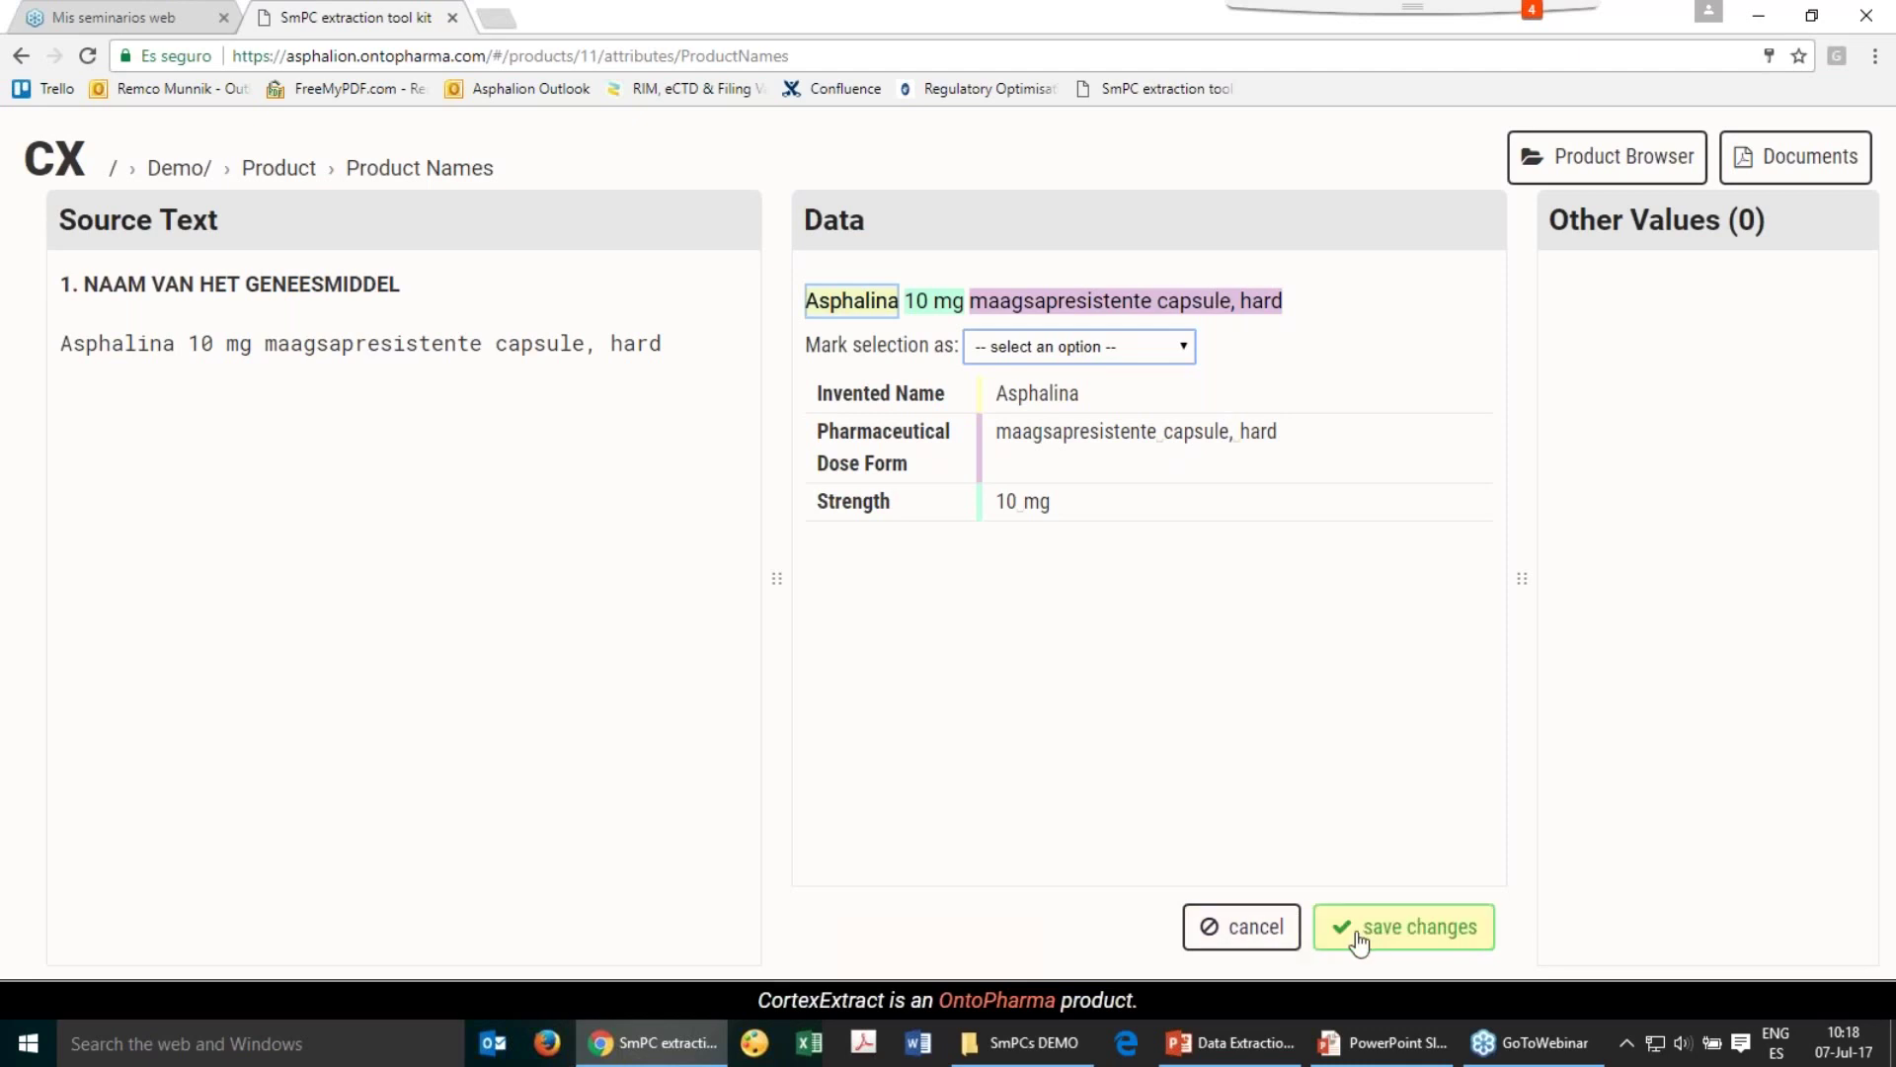
pyautogui.click(1359, 938)
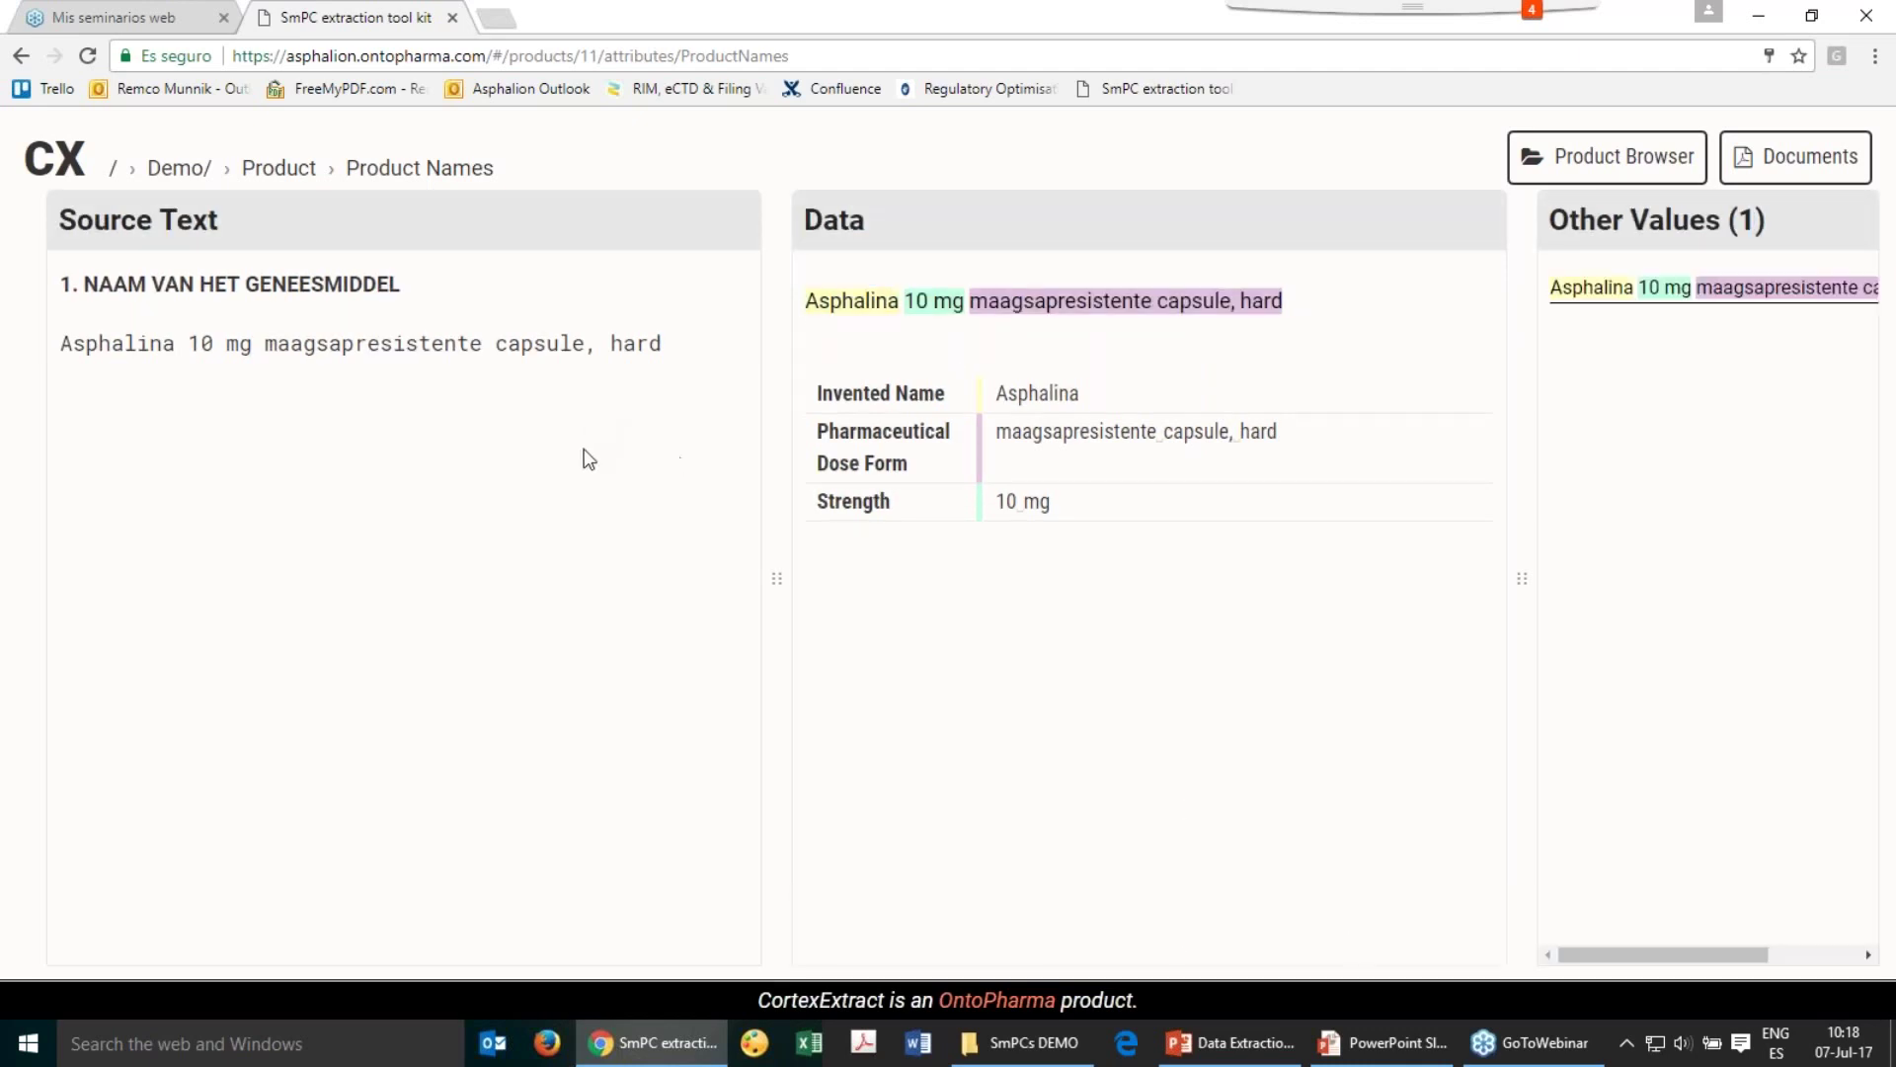
# Review Asphalina's authorisation data: first authorisation 2014-7-18, MA Holder ASPHALION S.L., and address
pyautogui.click(284, 173)
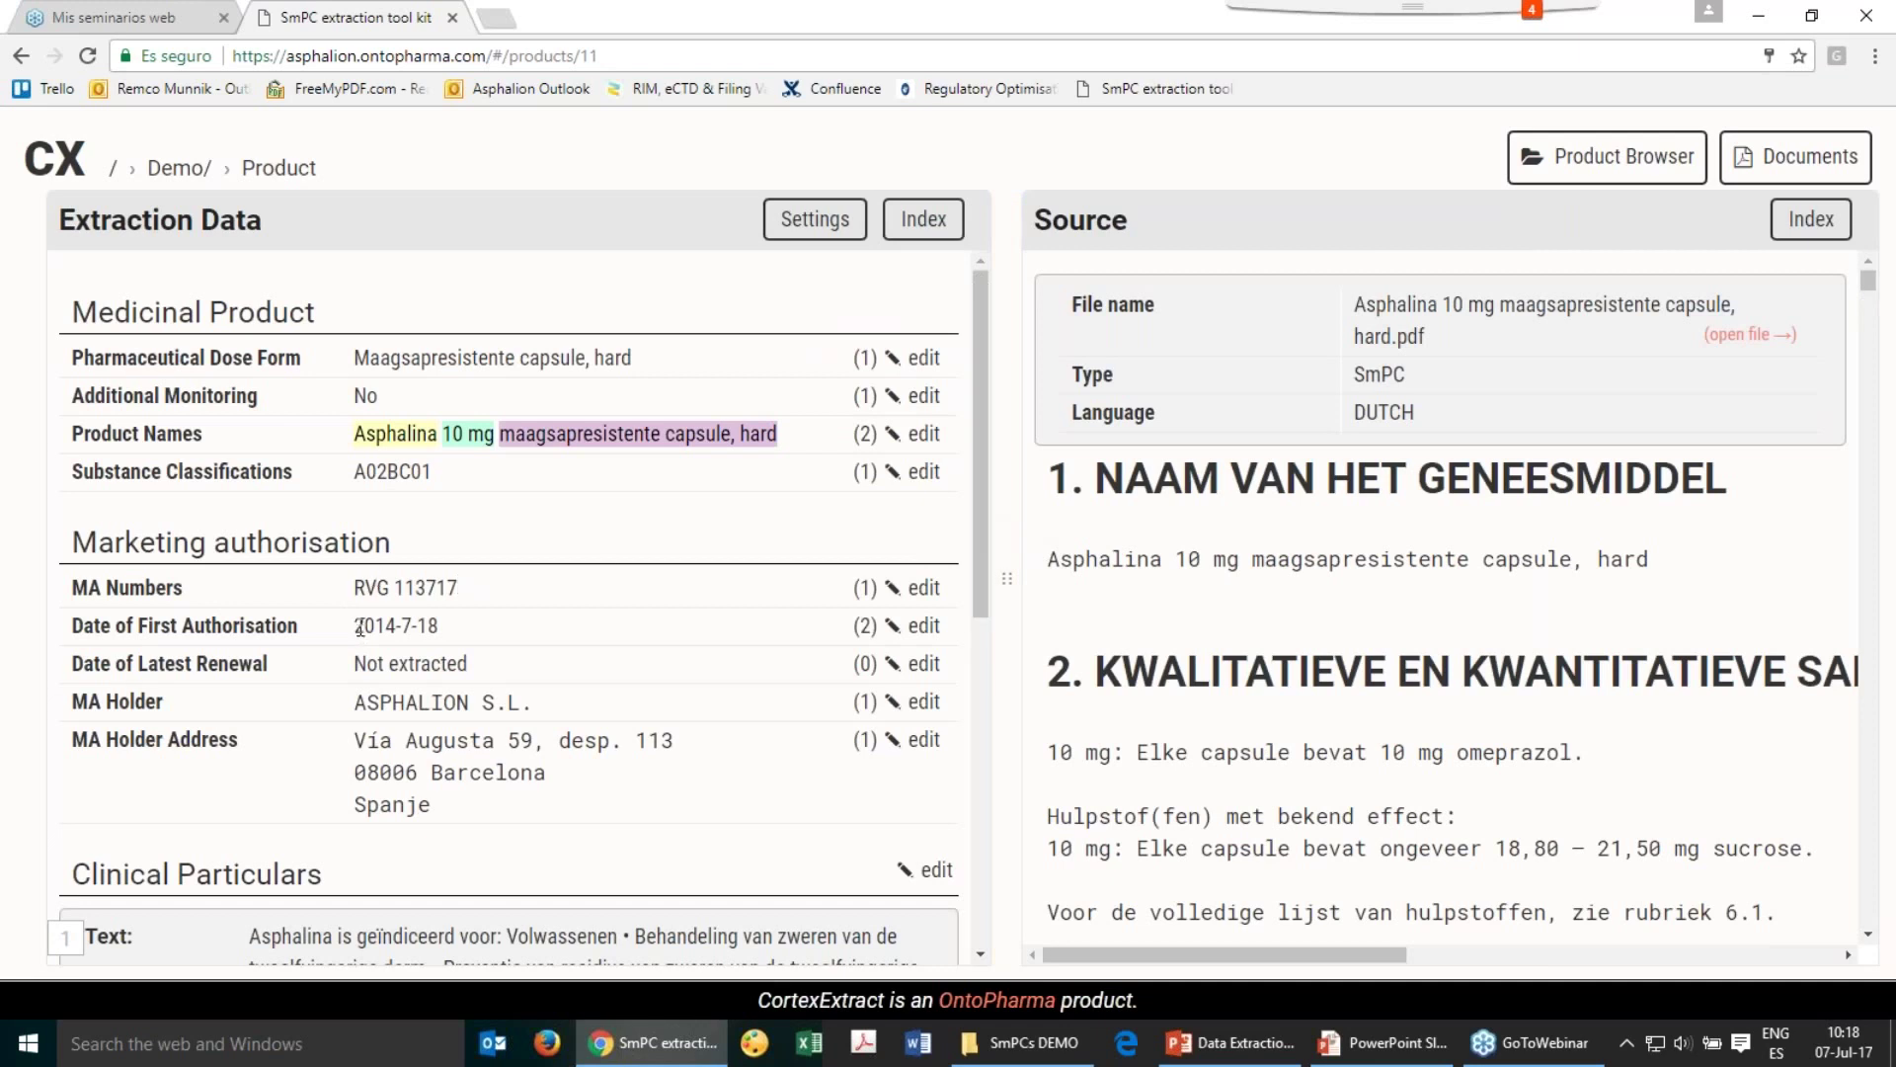
pyautogui.moveTo(358, 625); pyautogui.dragTo(566, 632)
pyautogui.moveTo(358, 701); pyautogui.dragTo(648, 691)
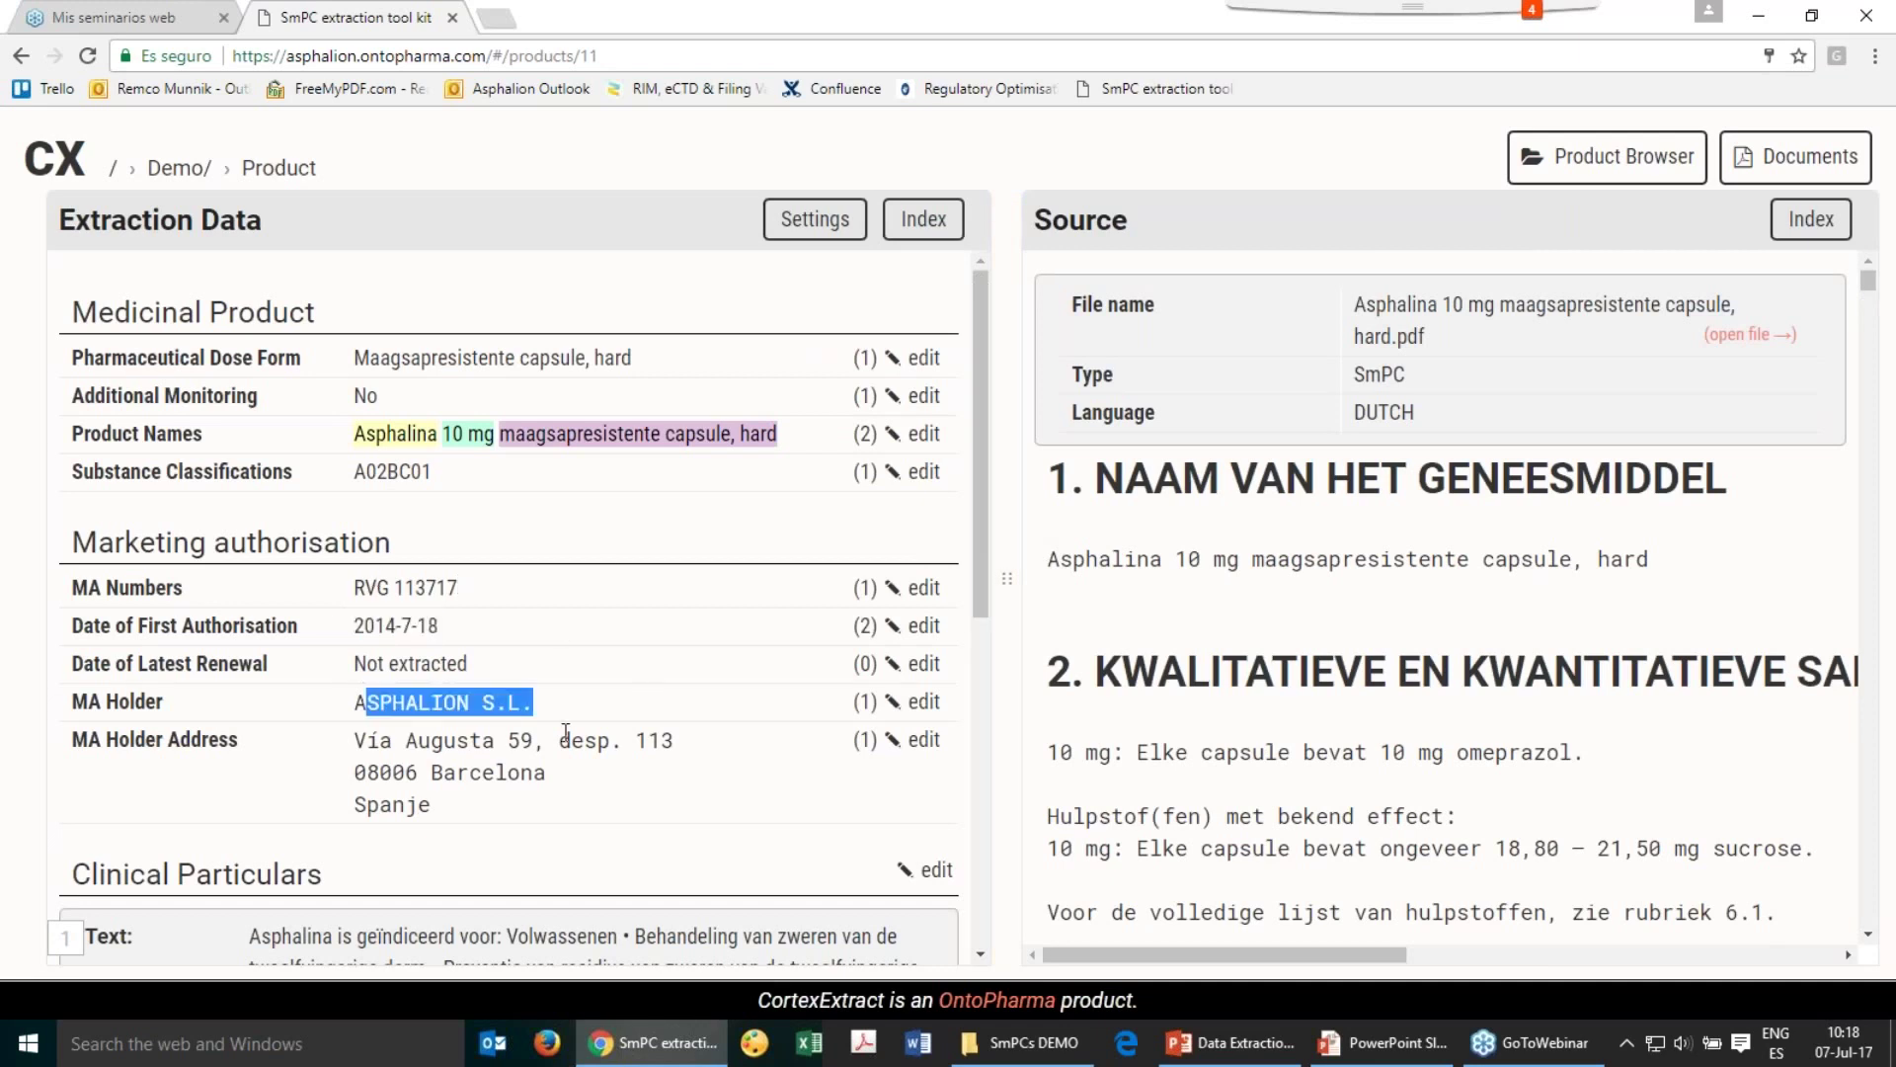
pyautogui.tripleClick(394, 751)
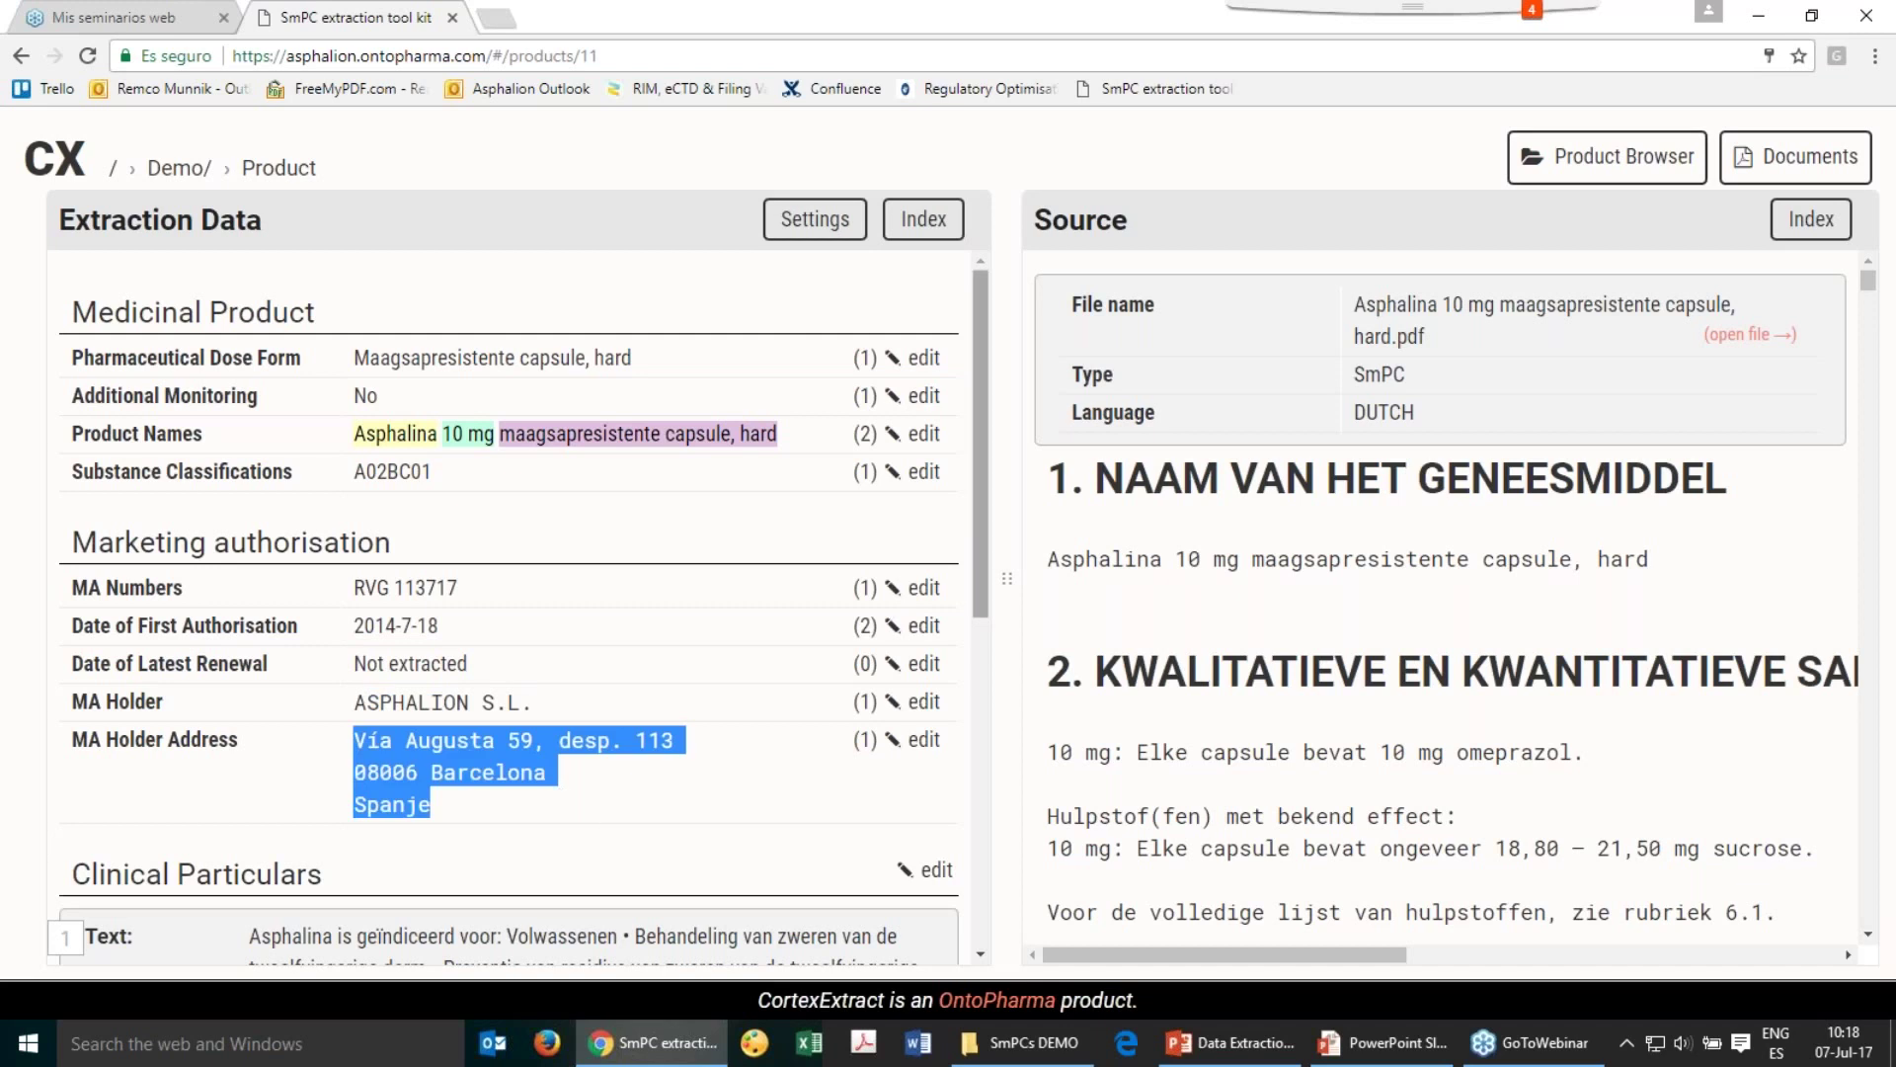
pyautogui.moveTo(982, 514); pyautogui.dragTo(982, 844)
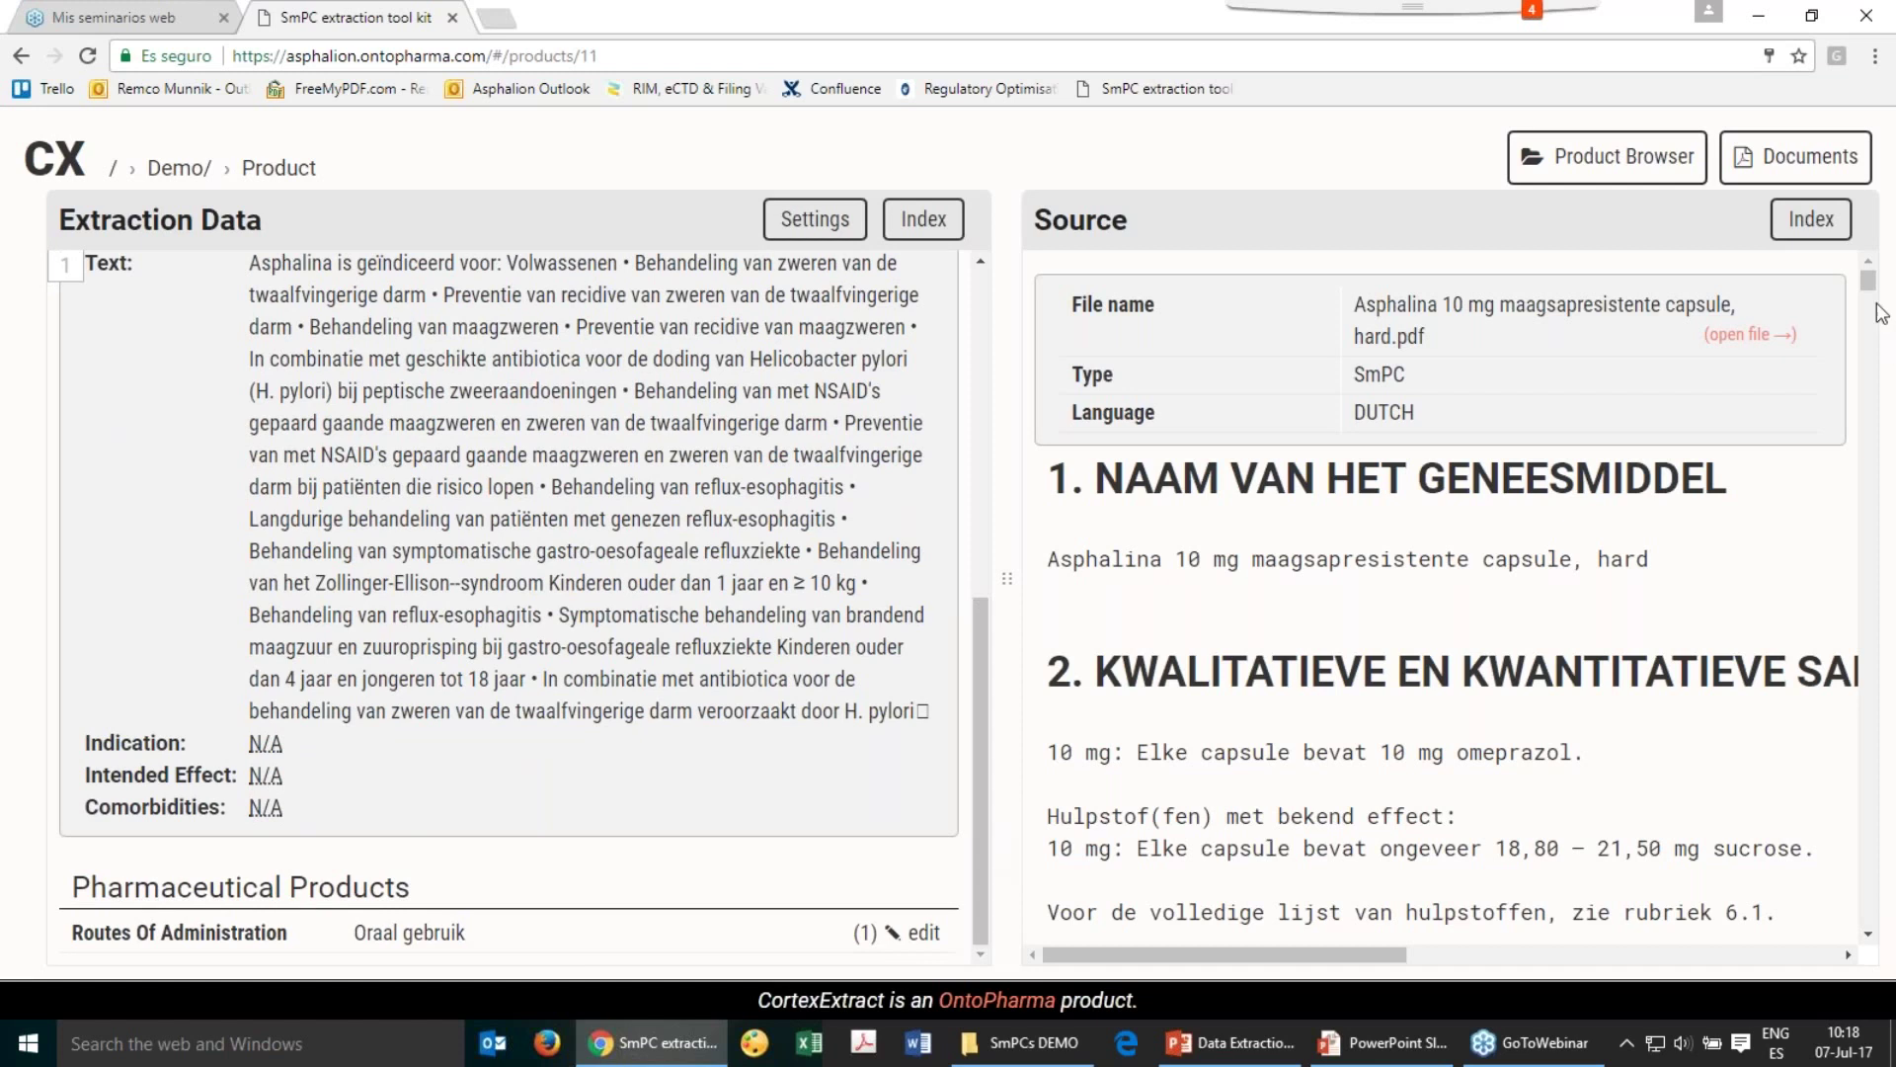
# Return to the Demo/ product list and open Esomeprazol Asphalion 20 mg
pyautogui.moveTo(1868, 286)
pyautogui.mouseDown()
pyautogui.moveTo(1882, 351)
pyautogui.moveTo(1841, 796)
pyautogui.moveTo(1865, 886)
pyautogui.moveTo(1864, 281)
pyautogui.mouseUp()
pyautogui.click(176, 169)
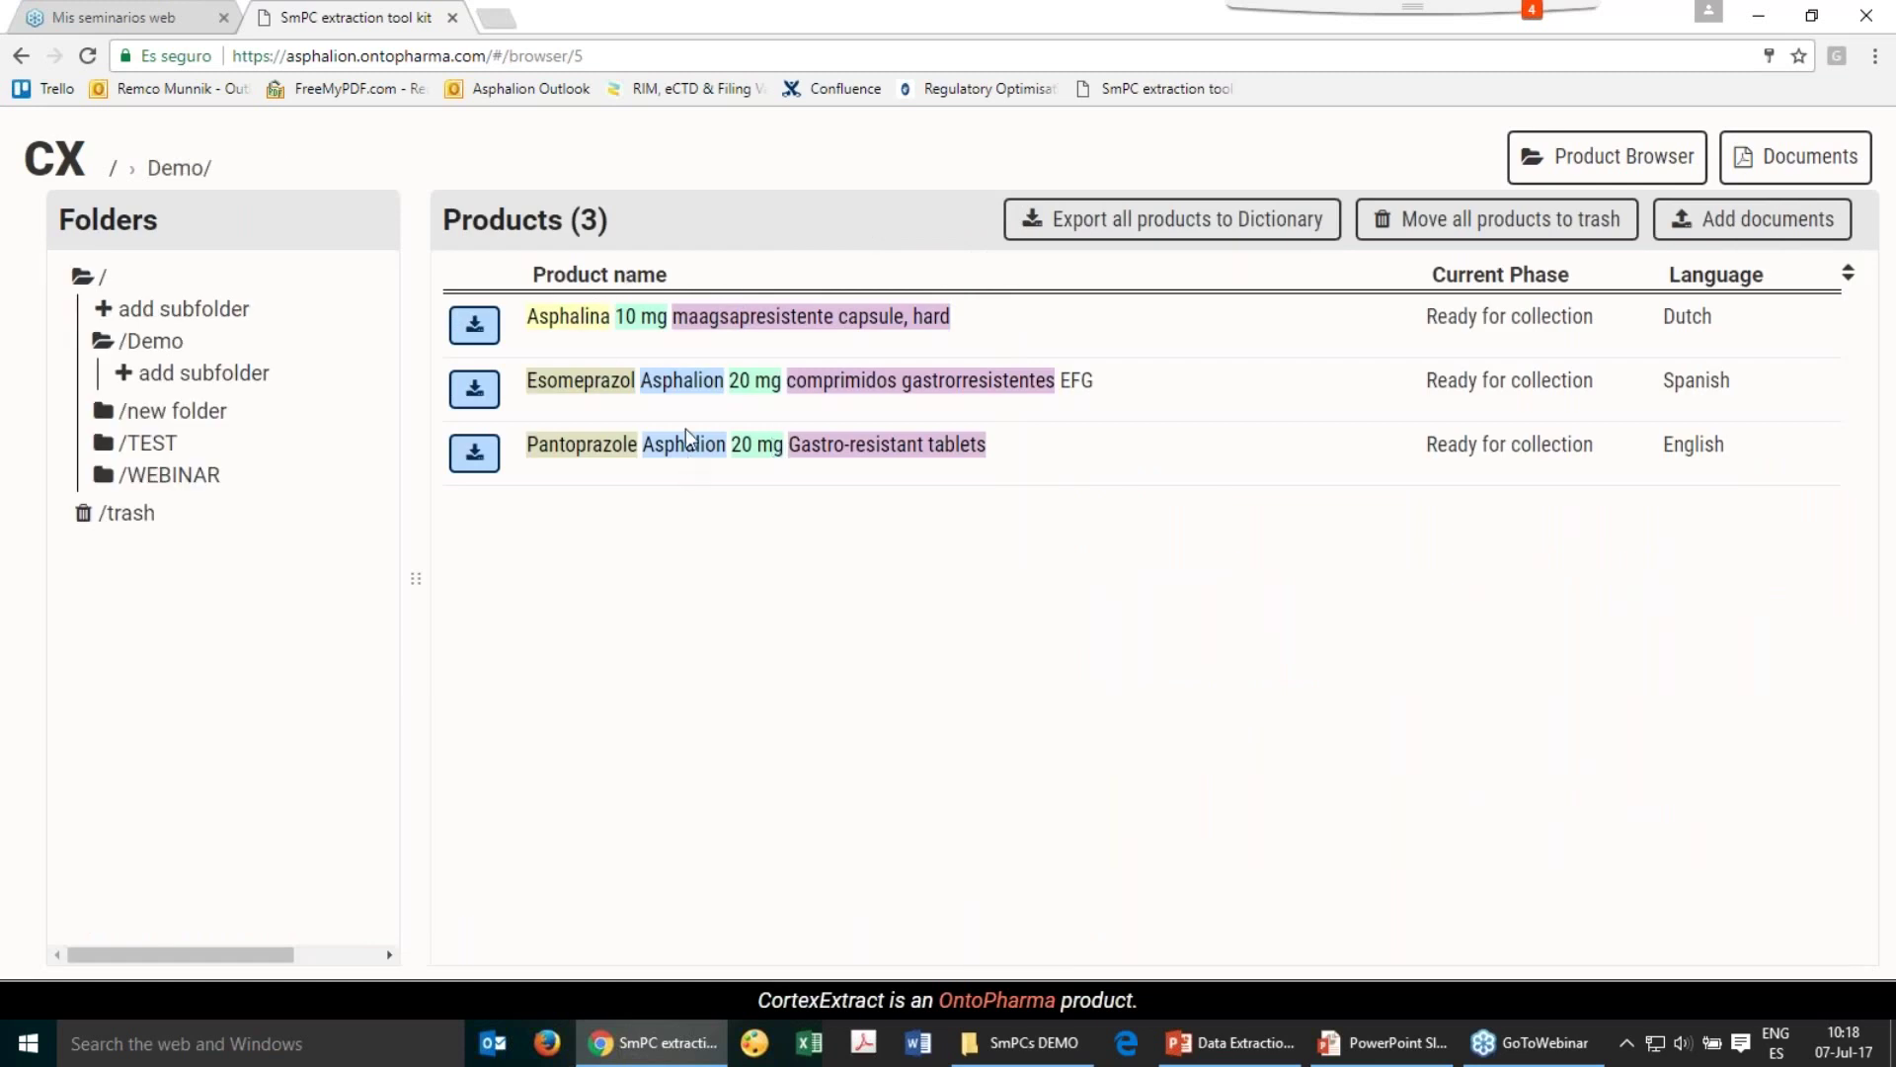
pyautogui.click(691, 388)
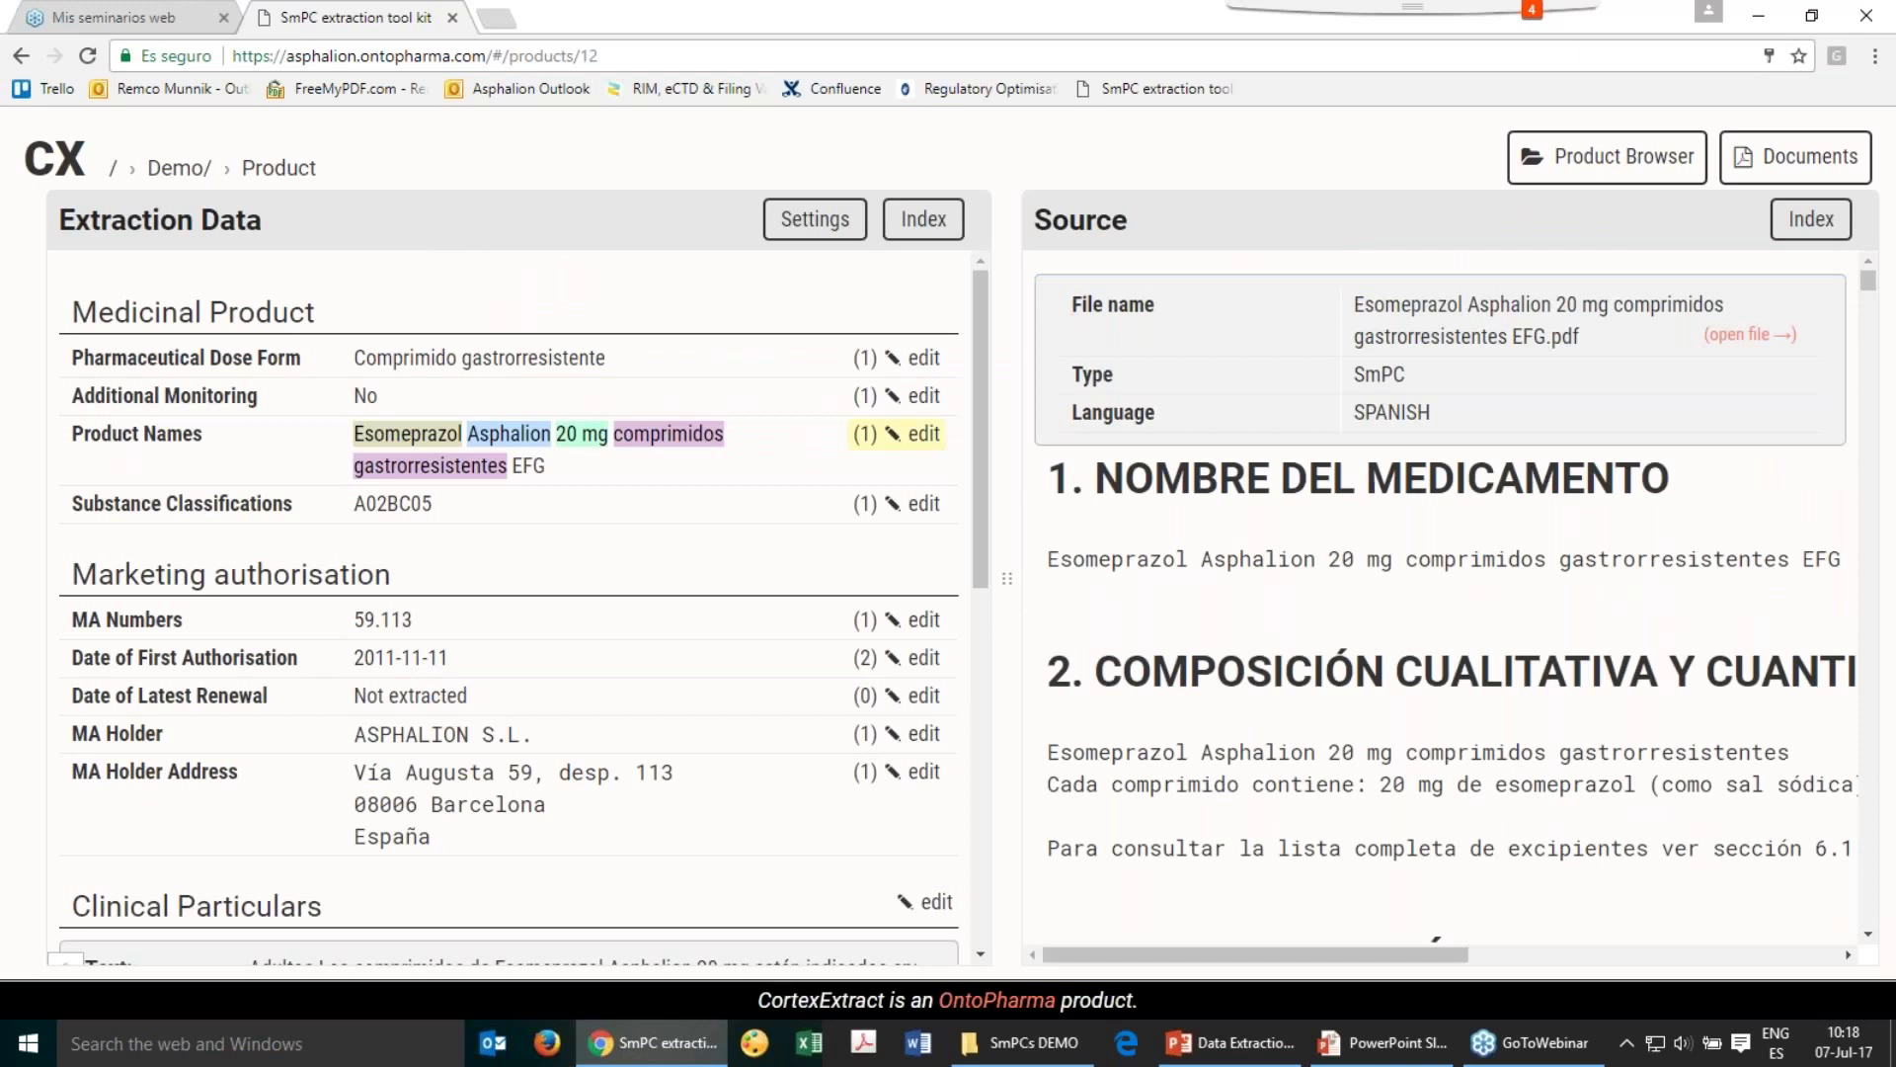
# Inspect Esomeprazol's Product Names components: Esomeprazol, Asphalion, comprimidos gastrorresistentes
pyautogui.click(929, 435)
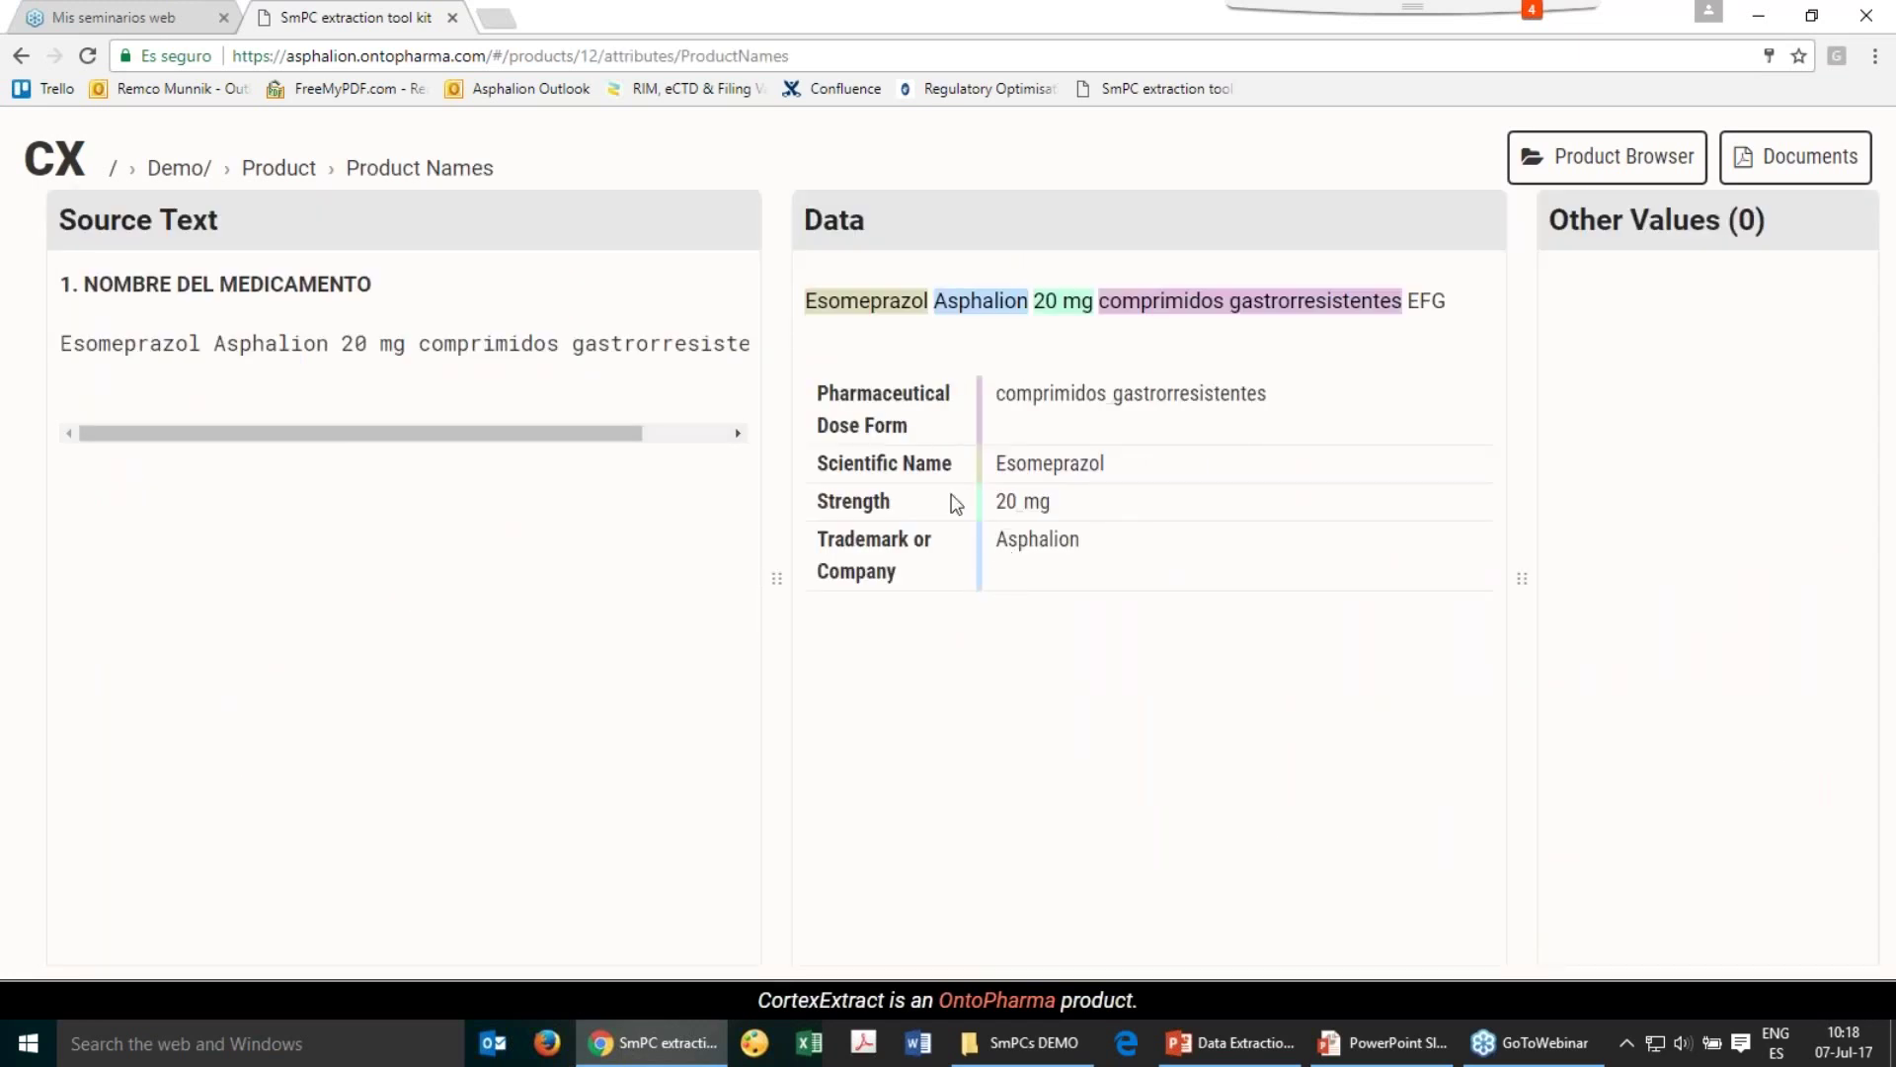
pyautogui.moveTo(996, 464); pyautogui.dragTo(1107, 476)
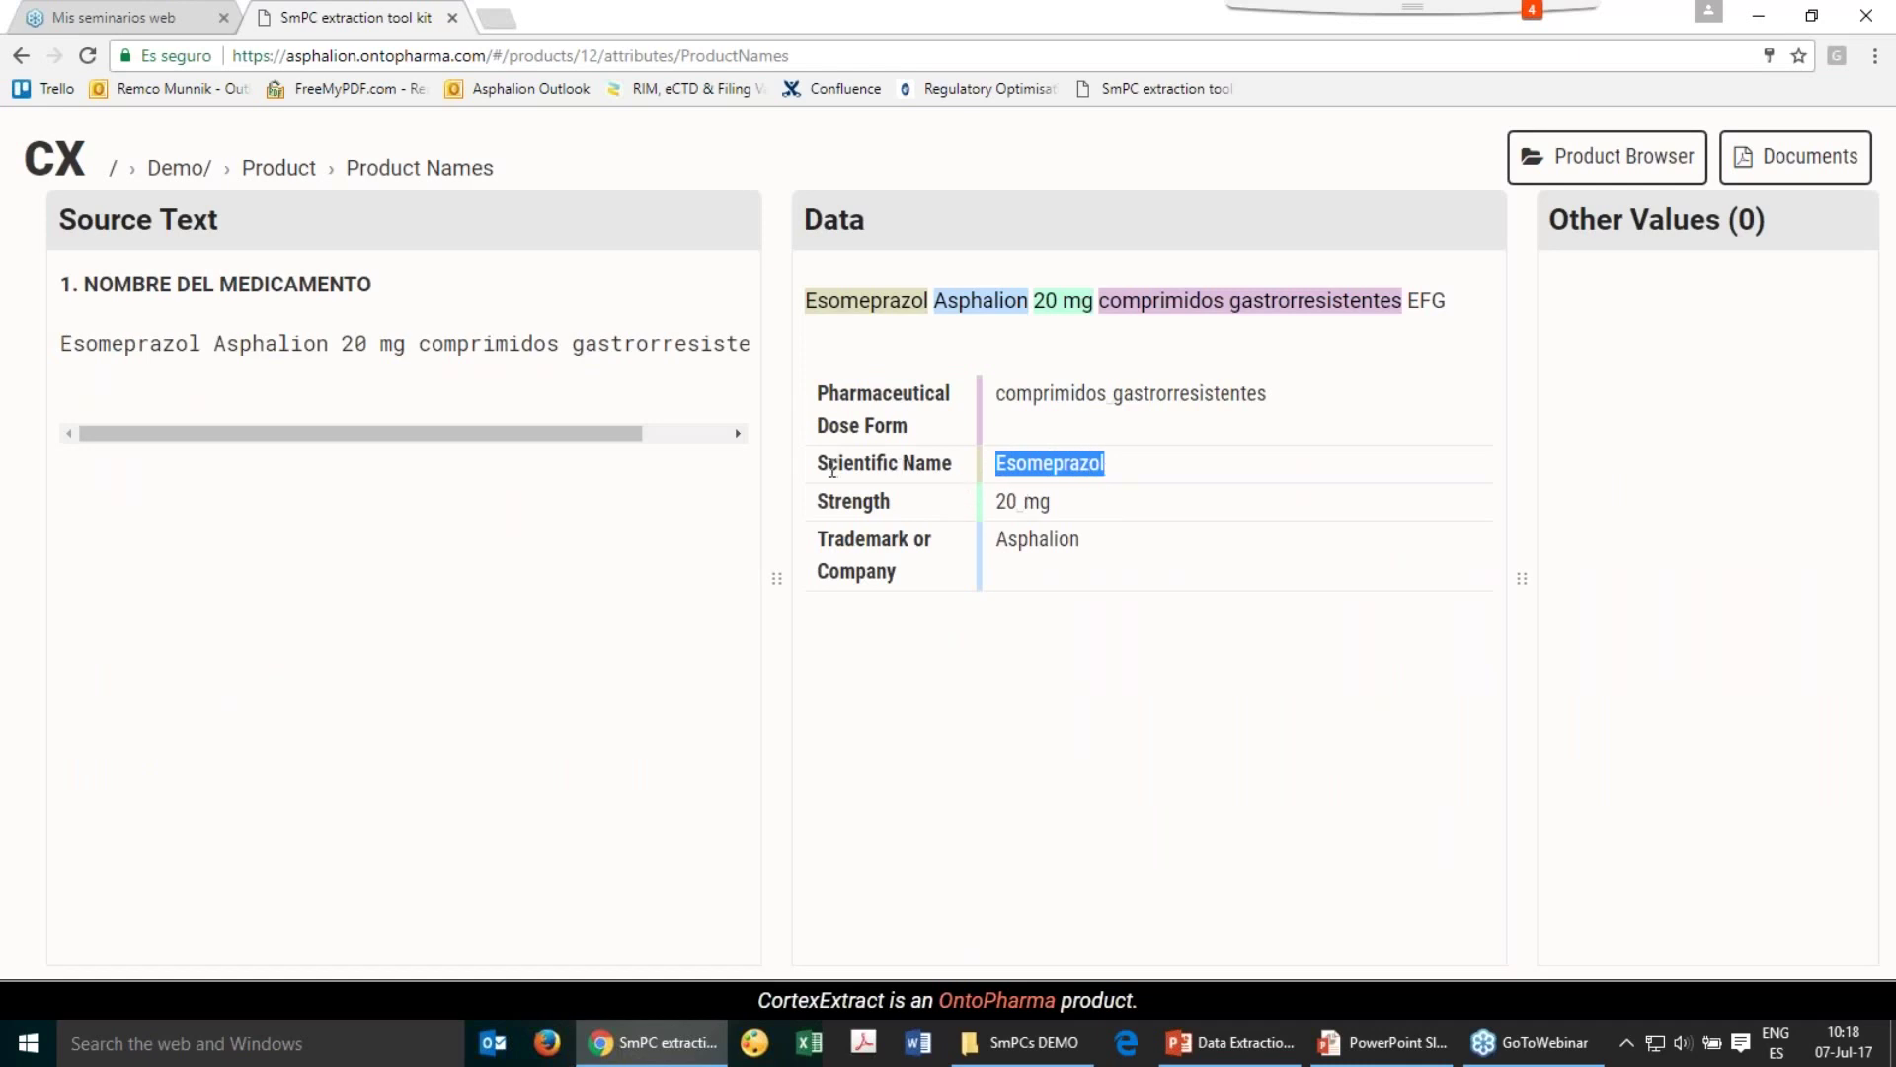
pyautogui.moveTo(818, 464); pyautogui.dragTo(1081, 541)
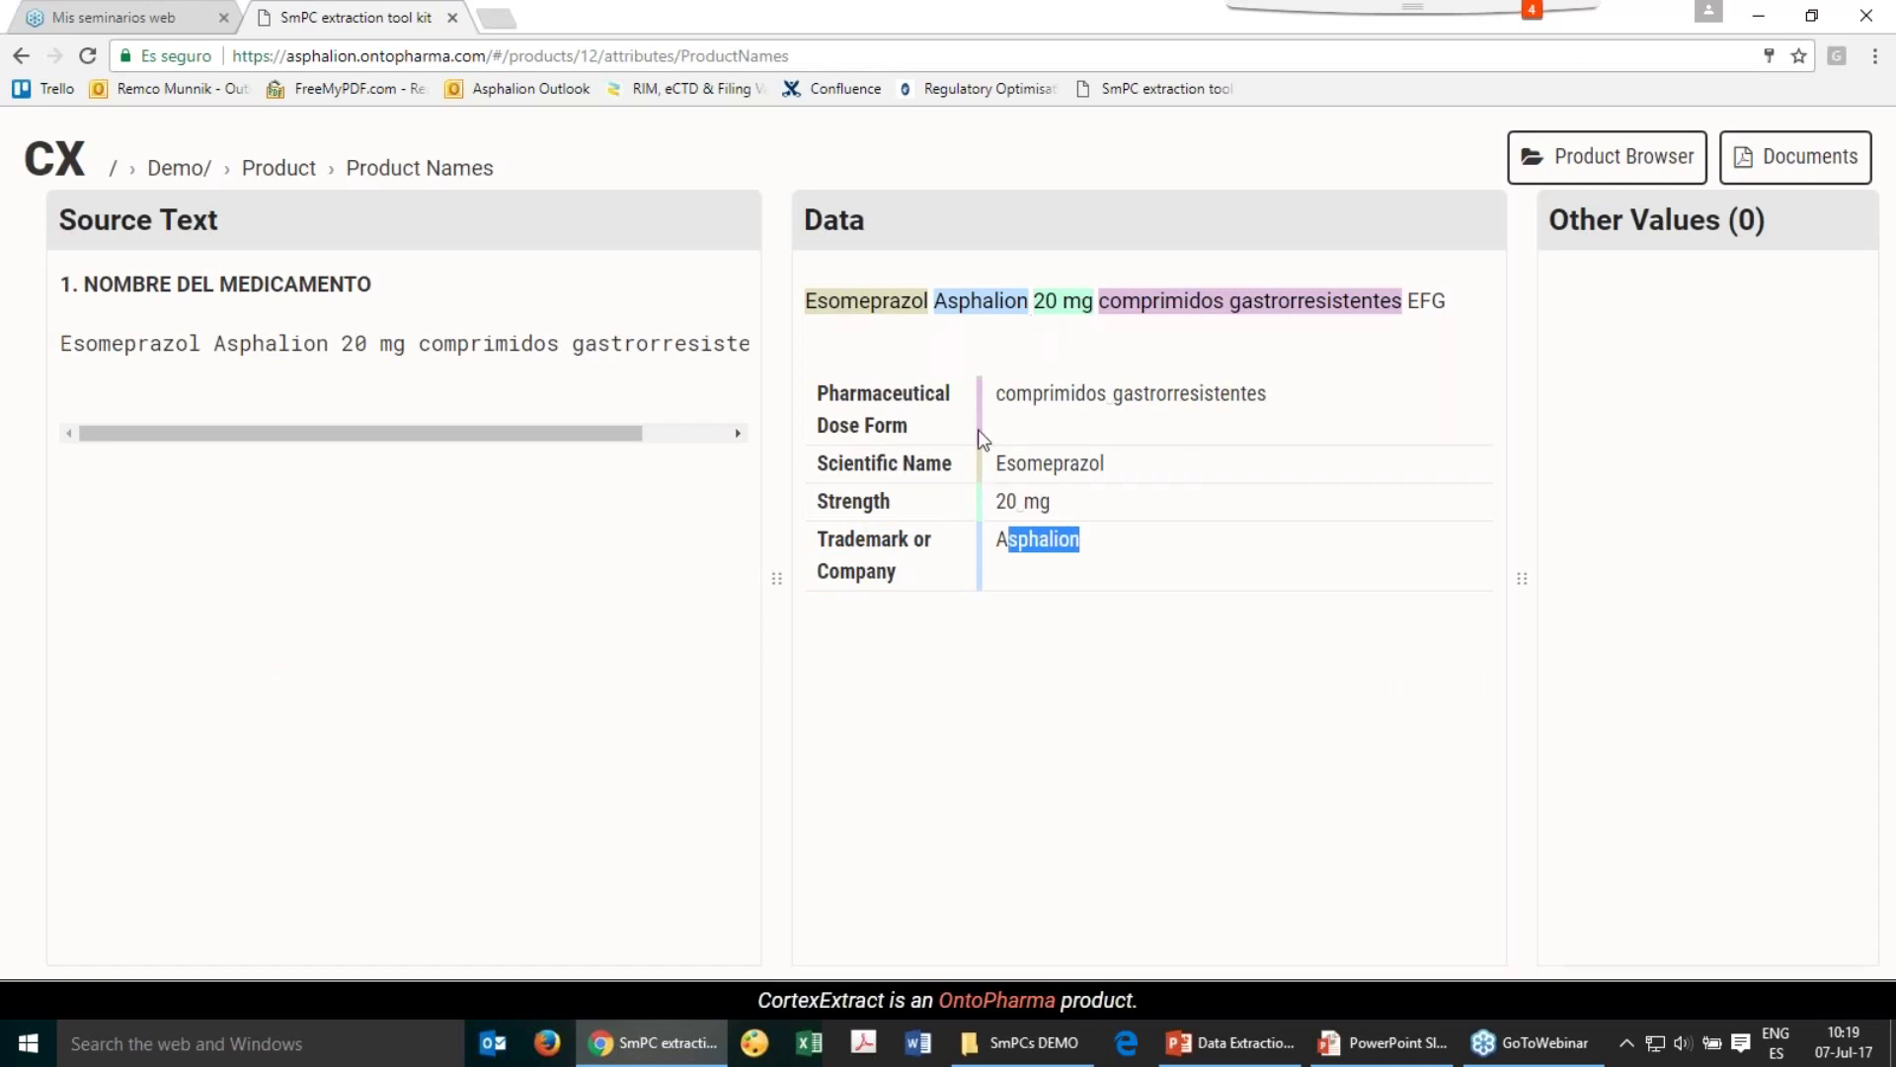
pyautogui.moveTo(1007, 393); pyautogui.dragTo(1286, 426)
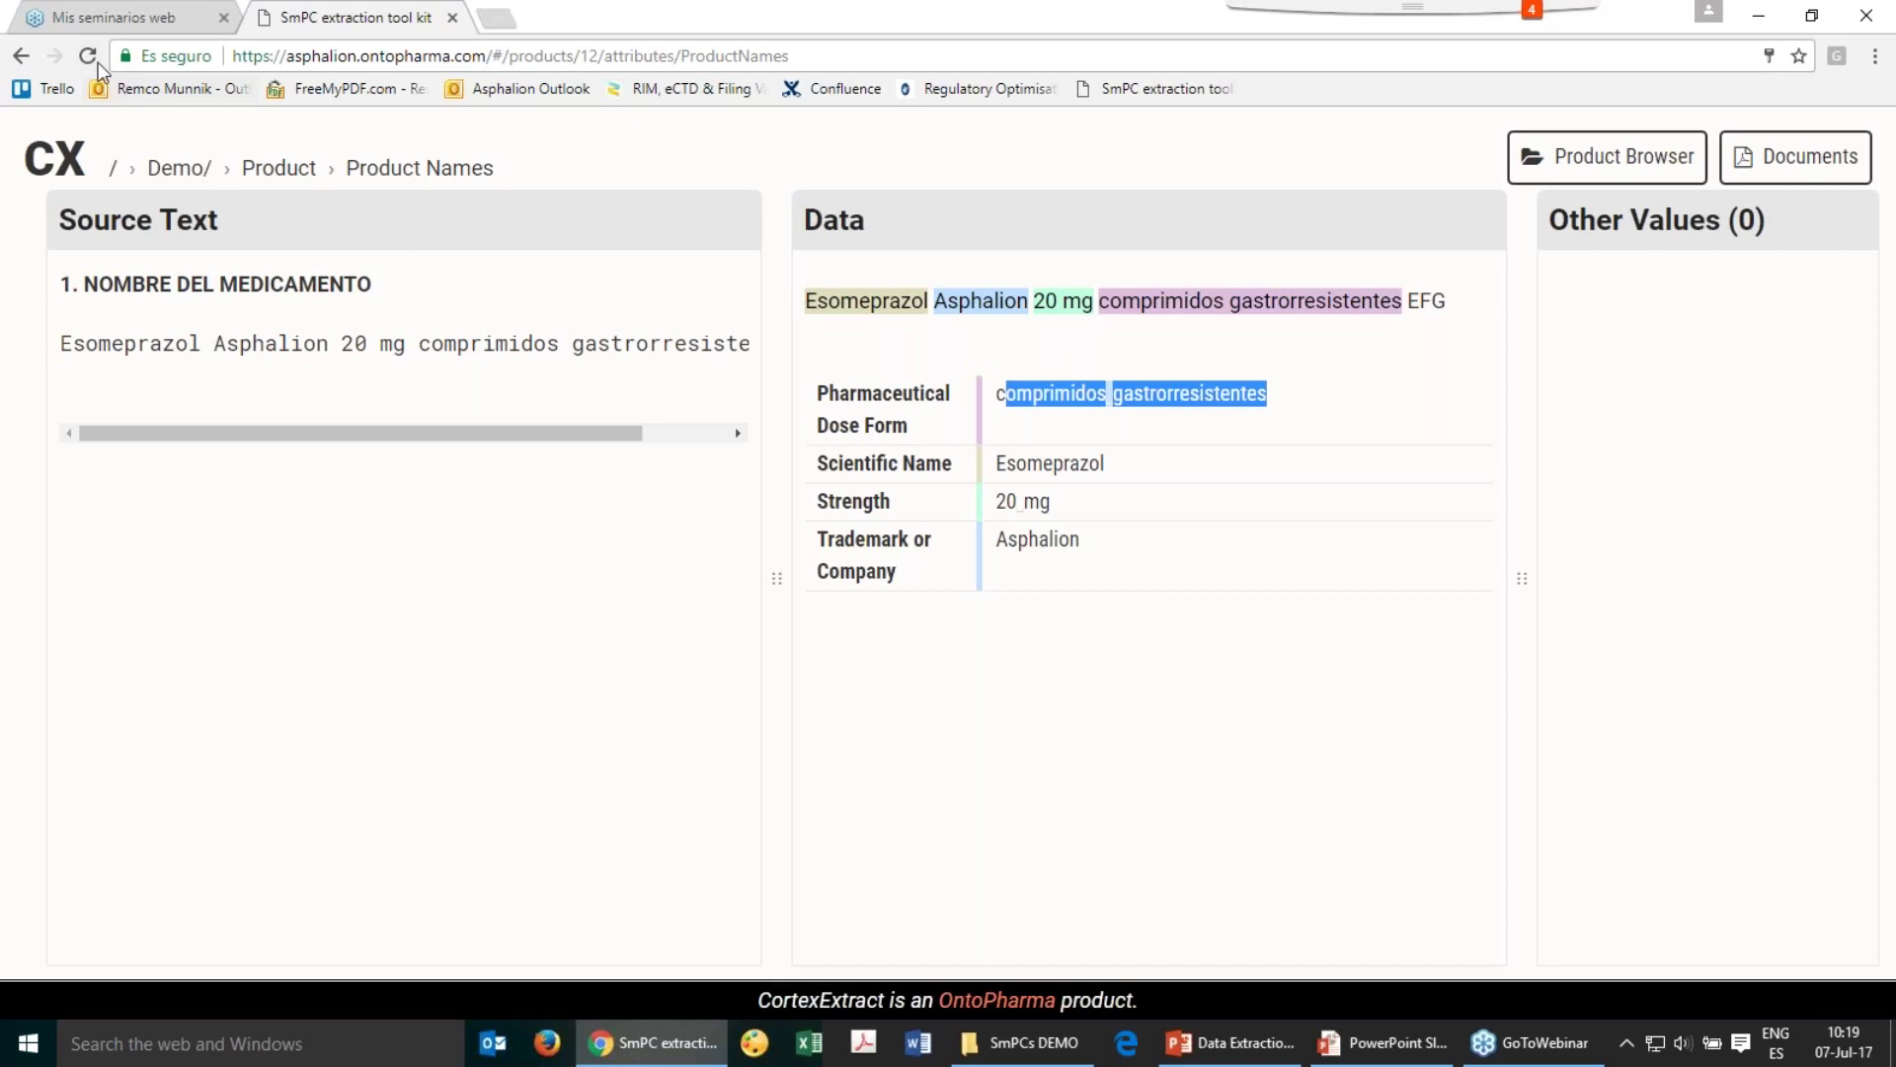
pyautogui.click(161, 184)
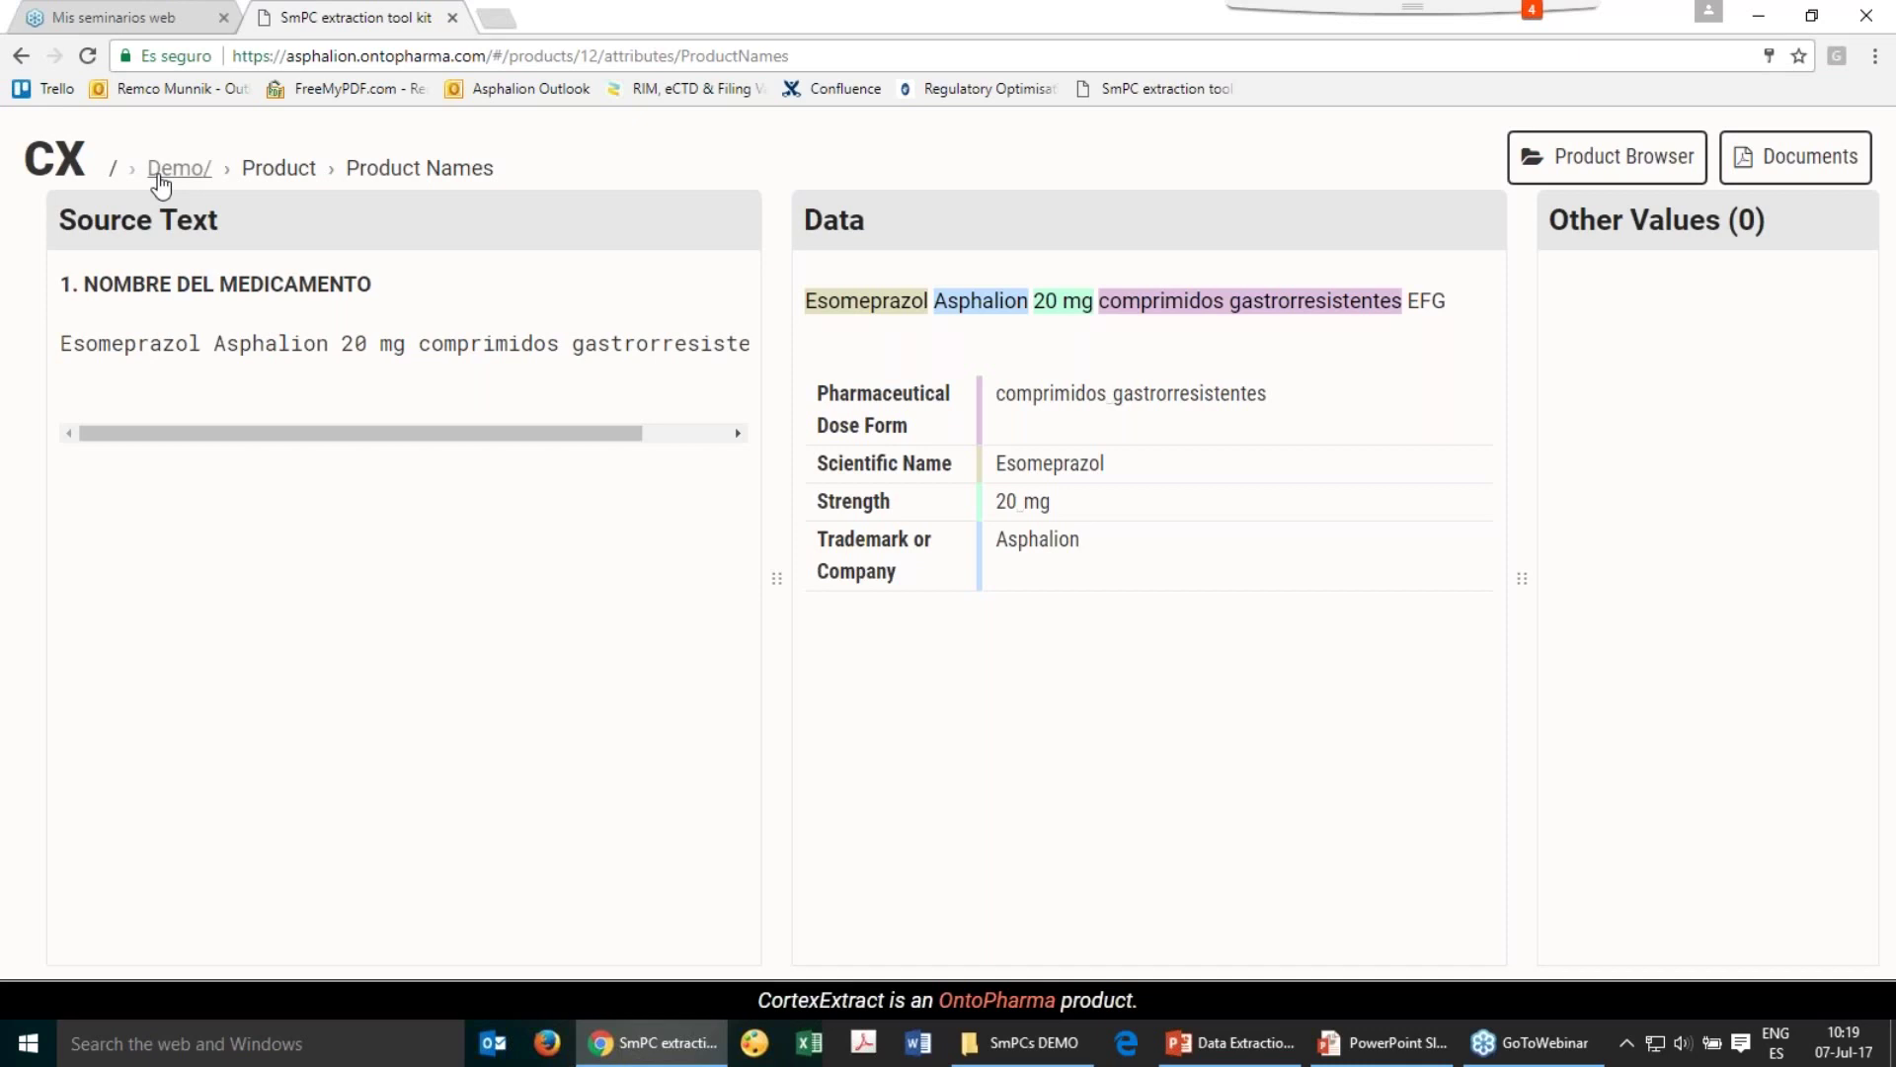
# Open Pantoprazole Asphalion 20 mg from Demo/ and scroll to its Clinical Particulars
pyautogui.click(161, 184)
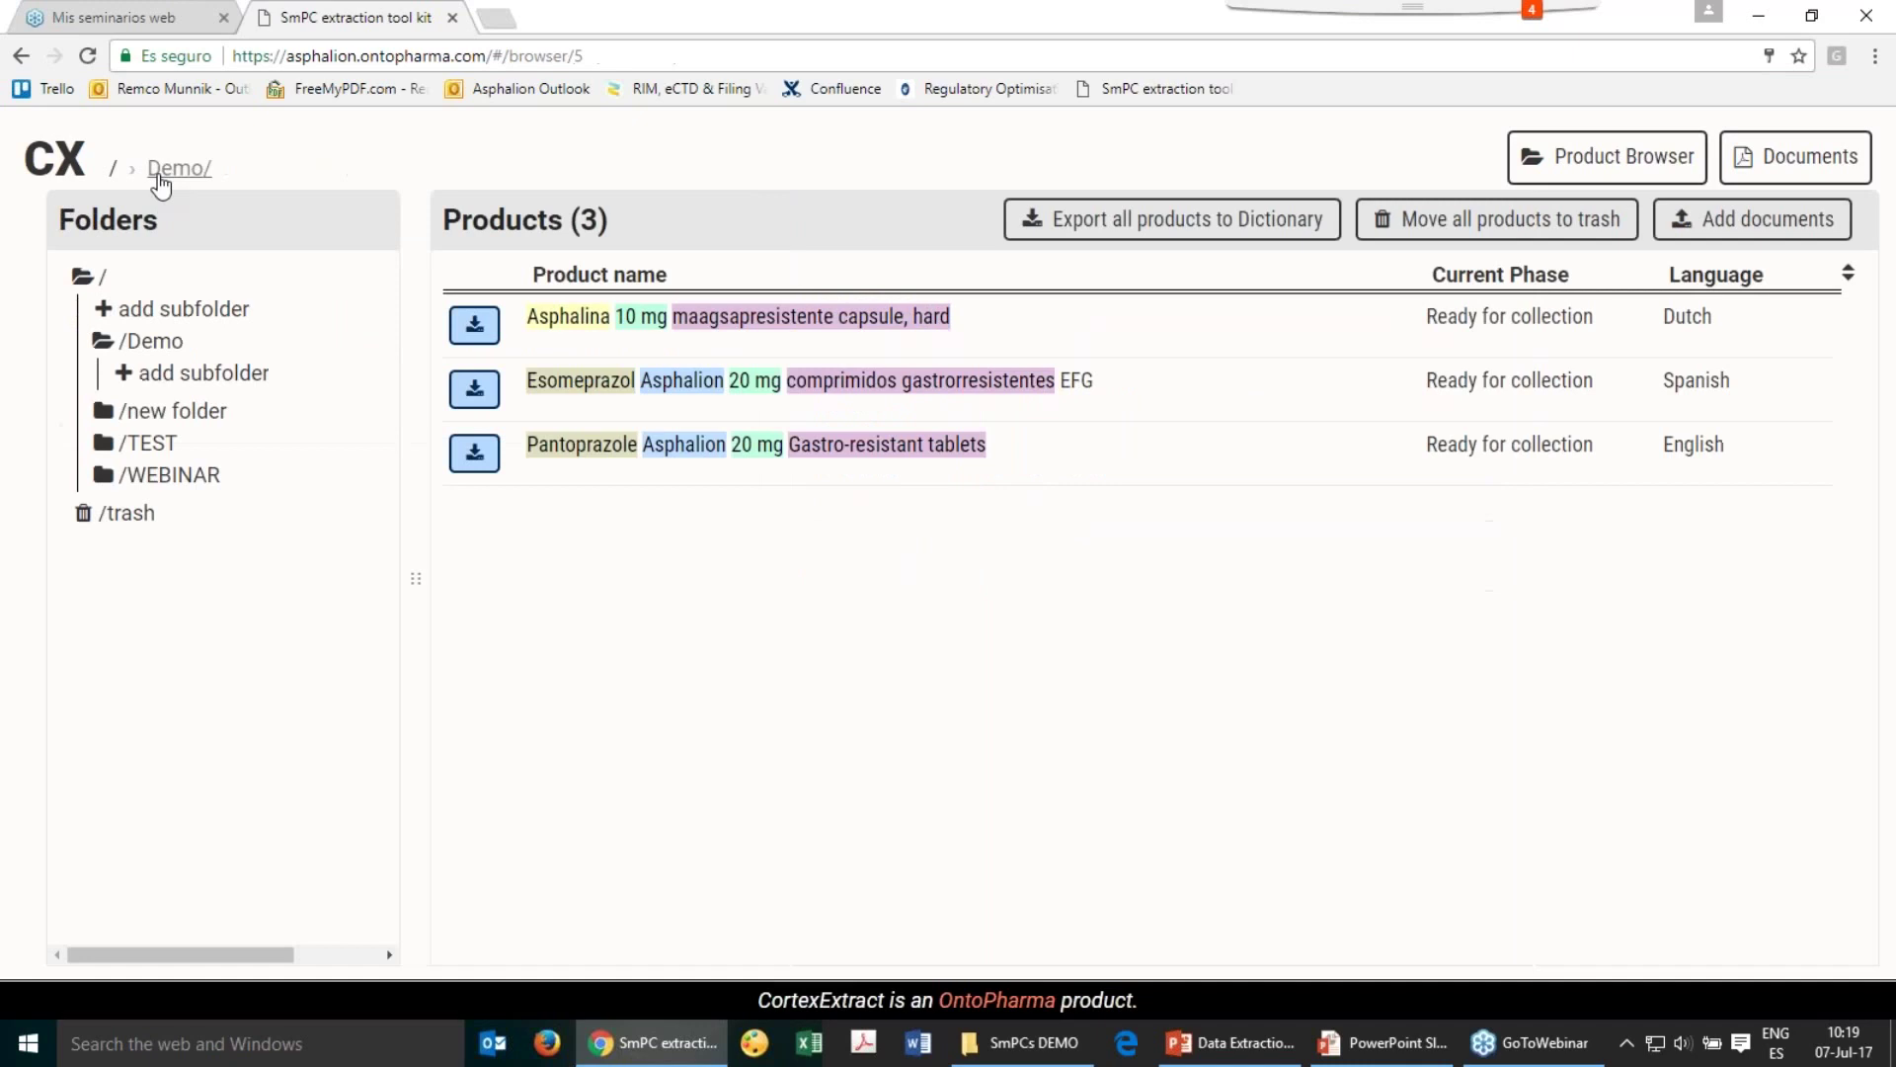
pyautogui.click(793, 445)
pyautogui.click(794, 449)
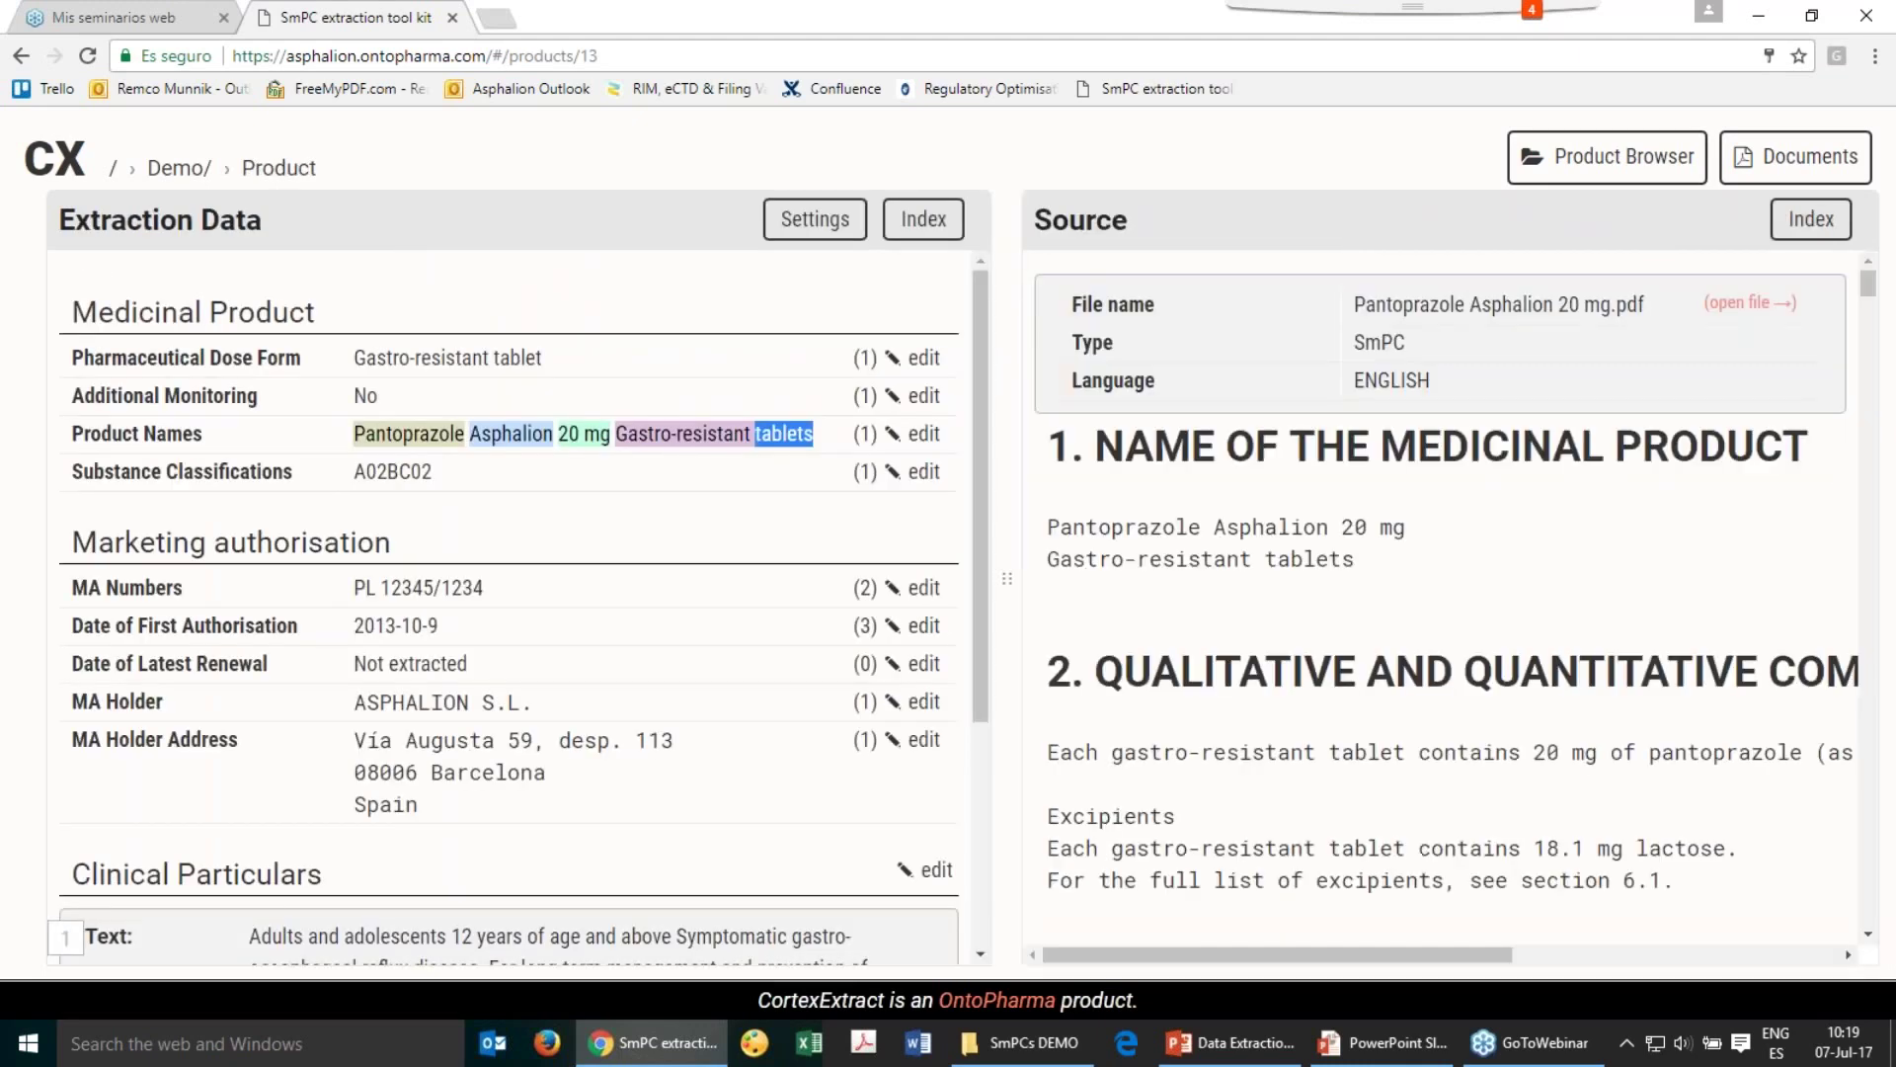
pyautogui.moveTo(983, 411); pyautogui.dragTo(988, 643)
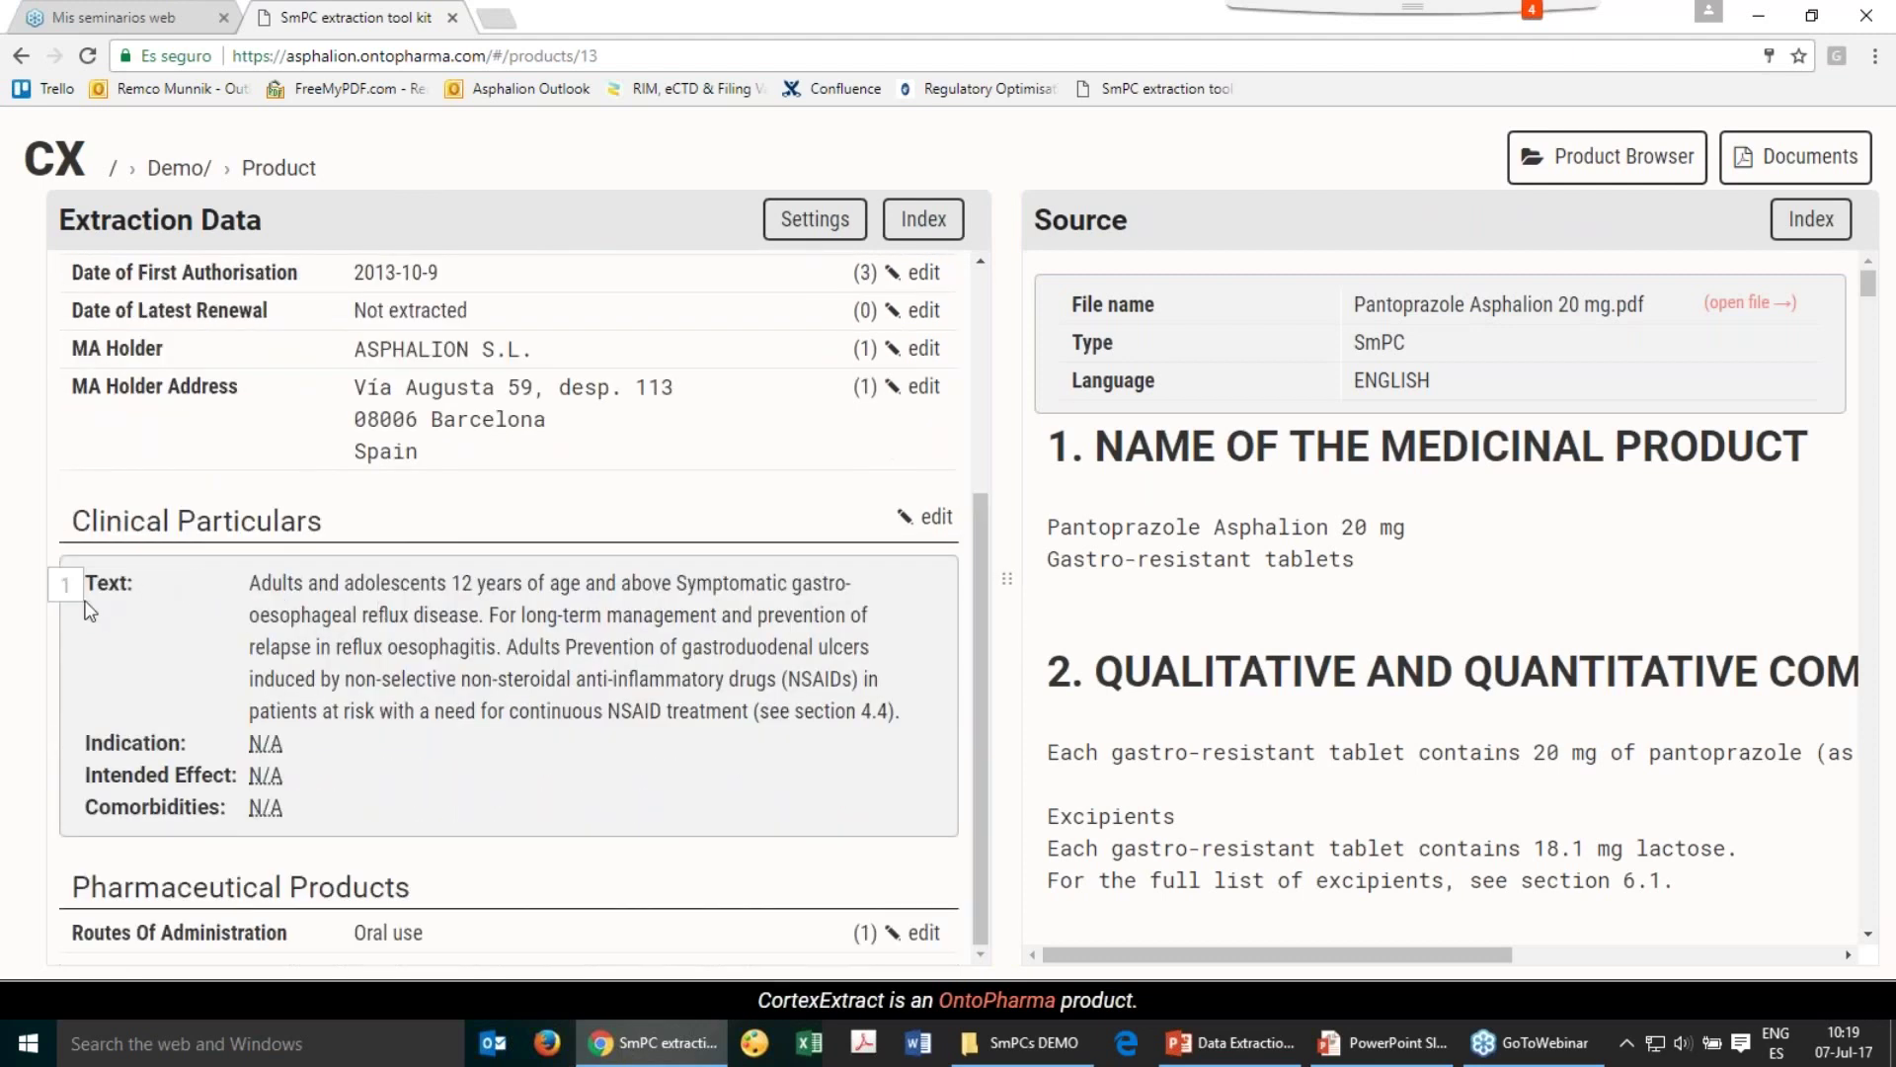
# Code the Clinical Particulars indication as the MedDRA term Oesophageal reflux and save it
pyautogui.click(923, 516)
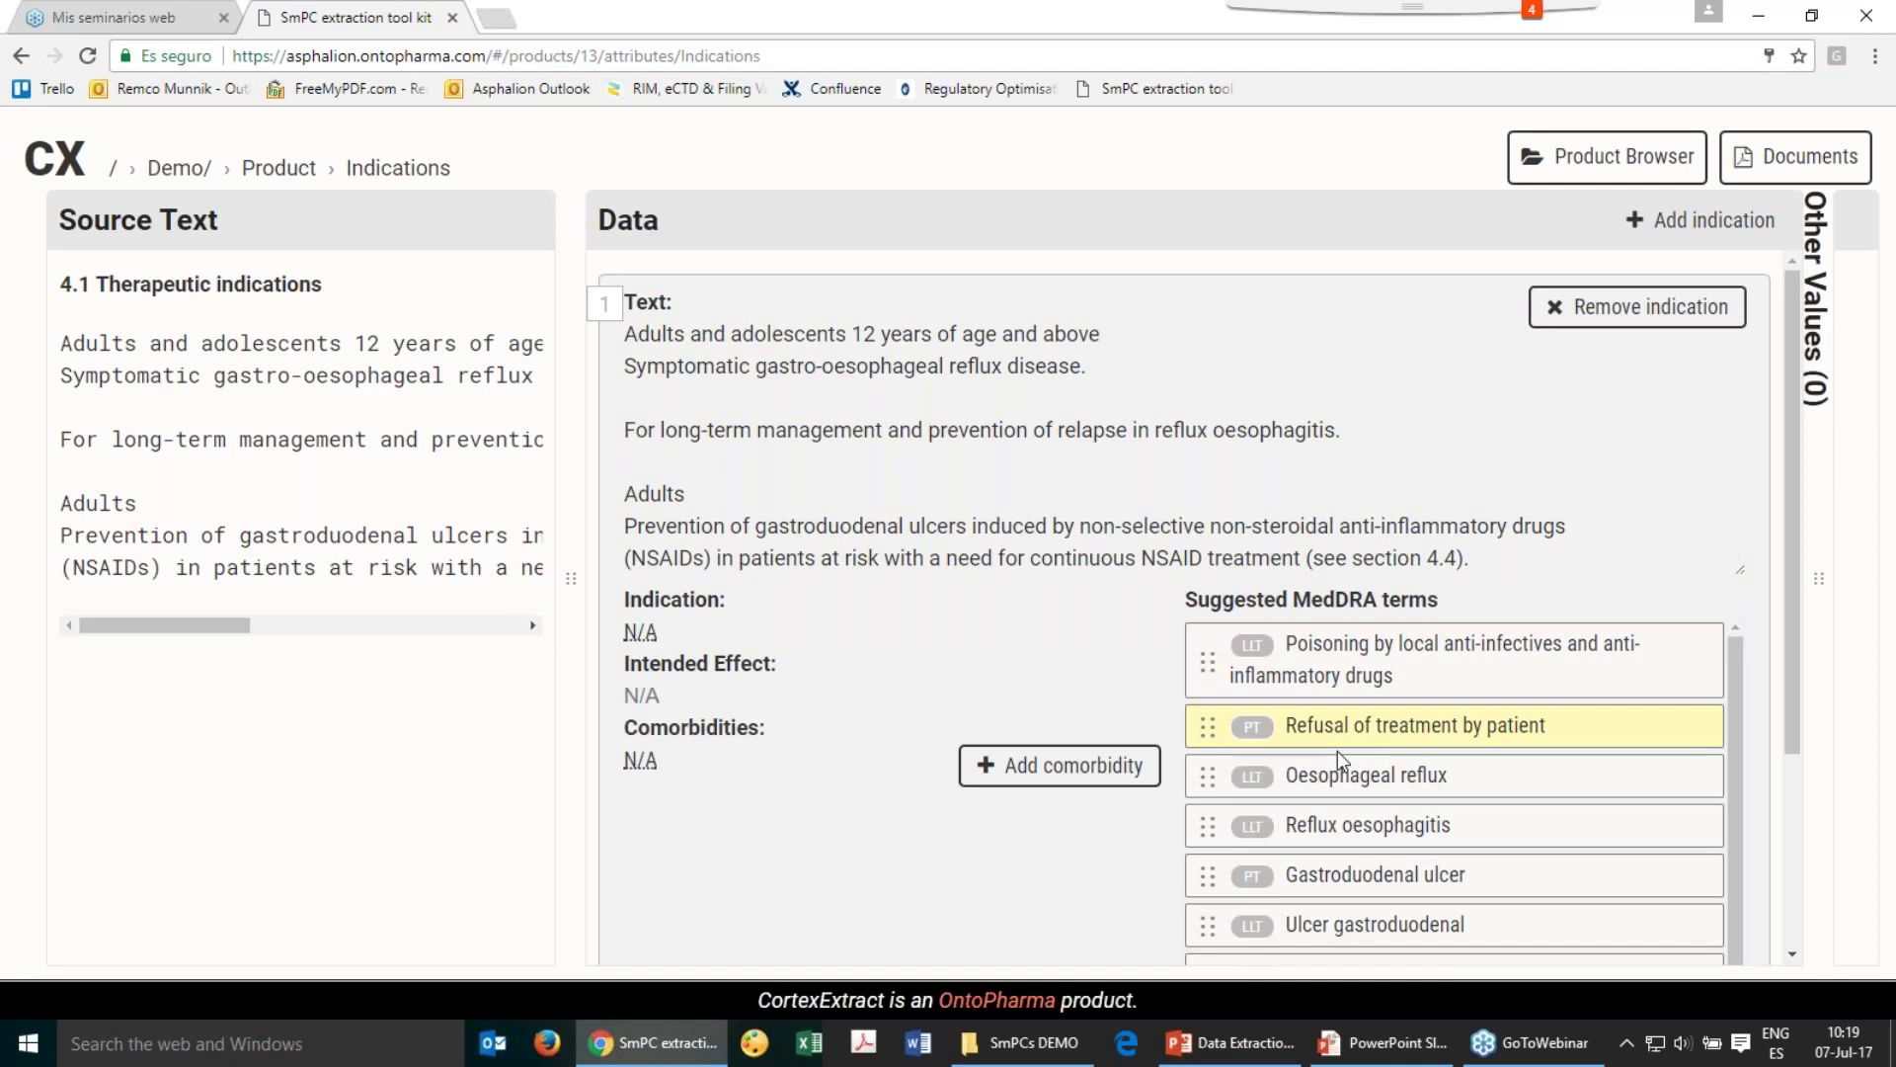
pyautogui.moveTo(1337, 754); pyautogui.dragTo(1171, 719)
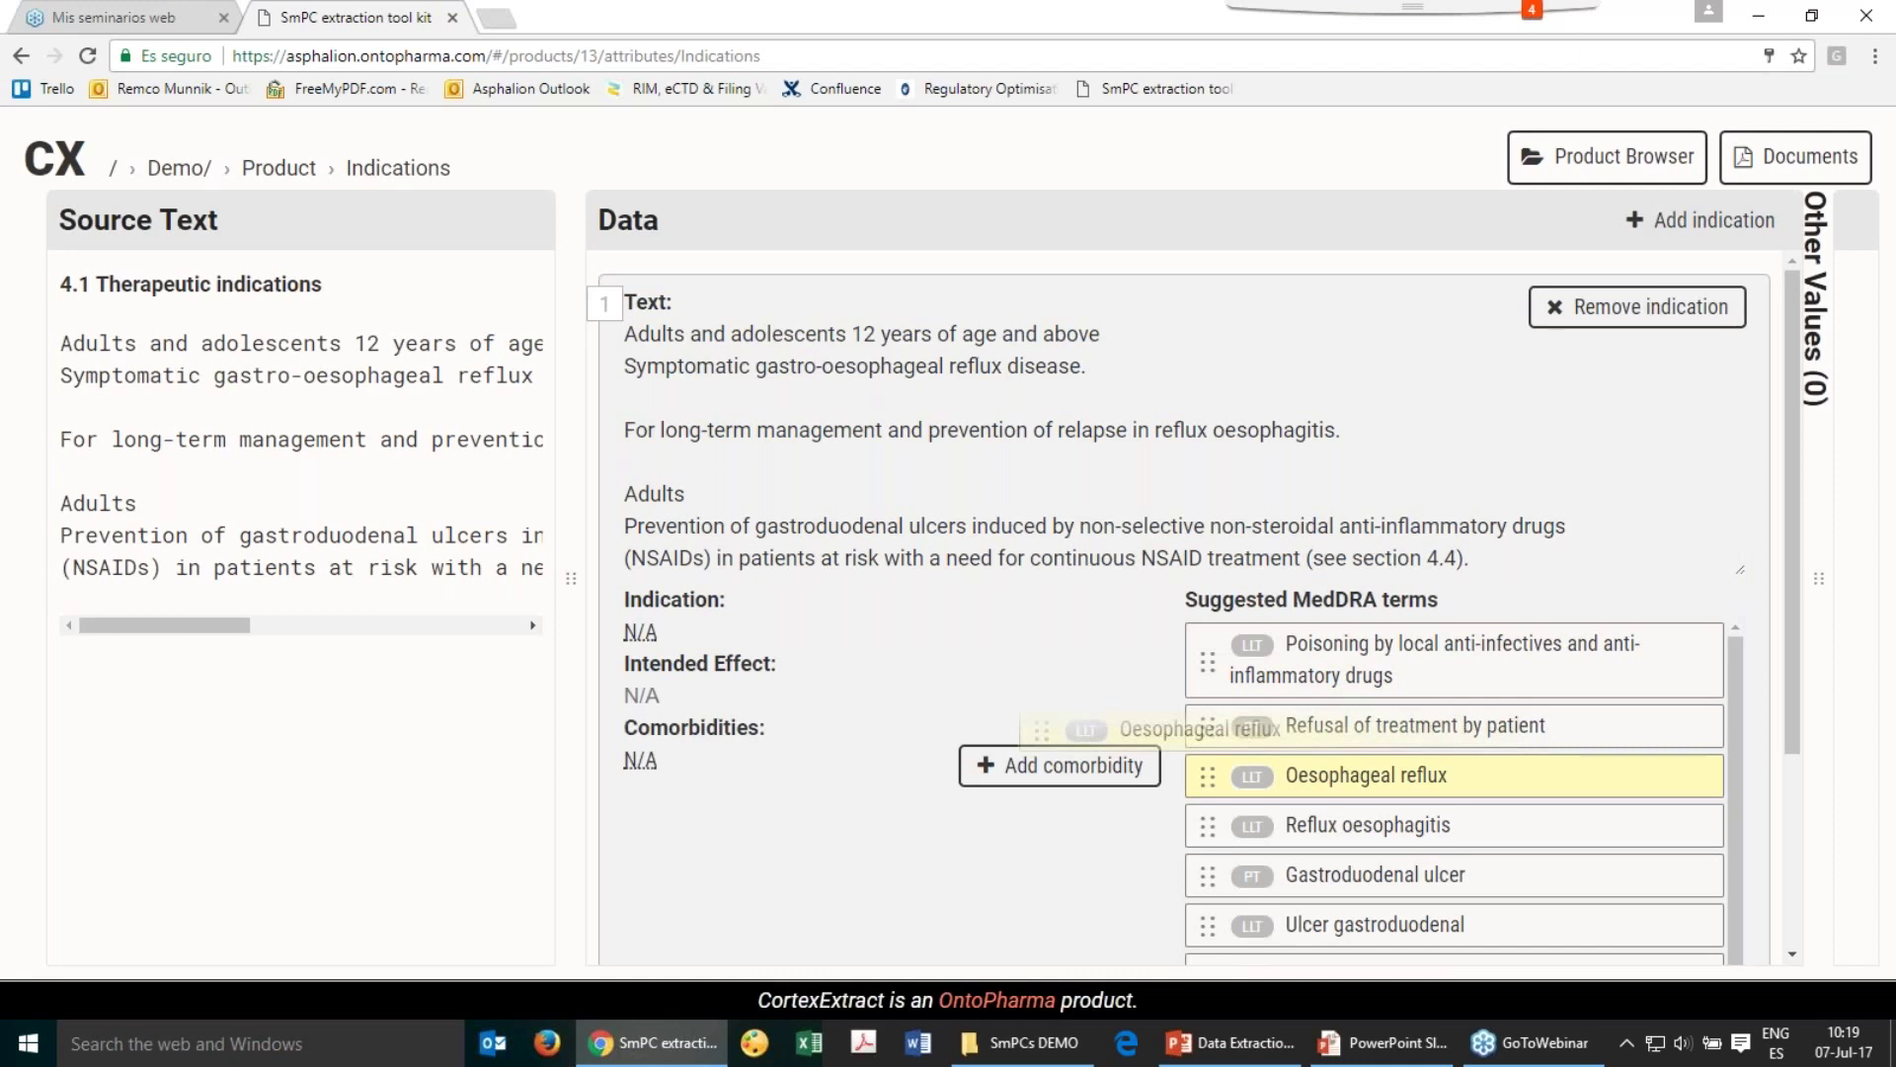
pyautogui.moveTo(1171, 731); pyautogui.dragTo(790, 628)
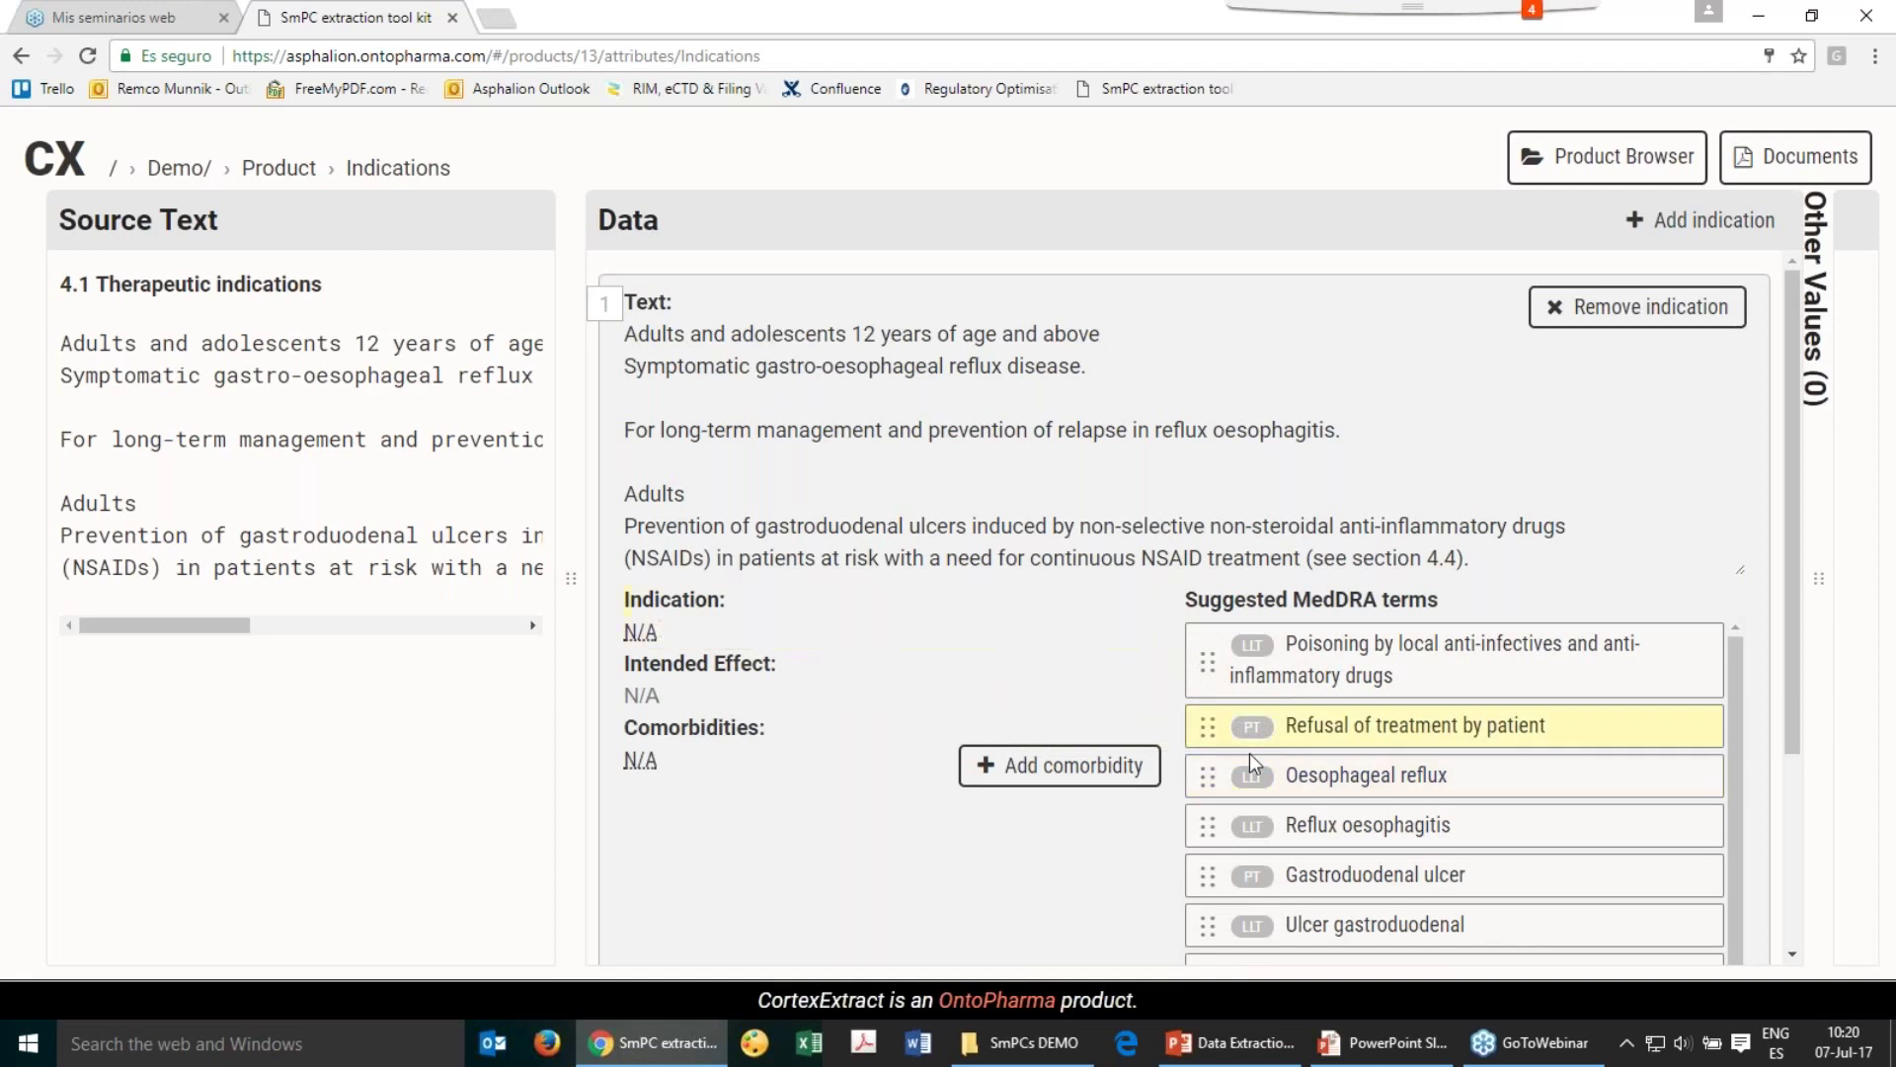
pyautogui.moveTo(1254, 763); pyautogui.dragTo(765, 620)
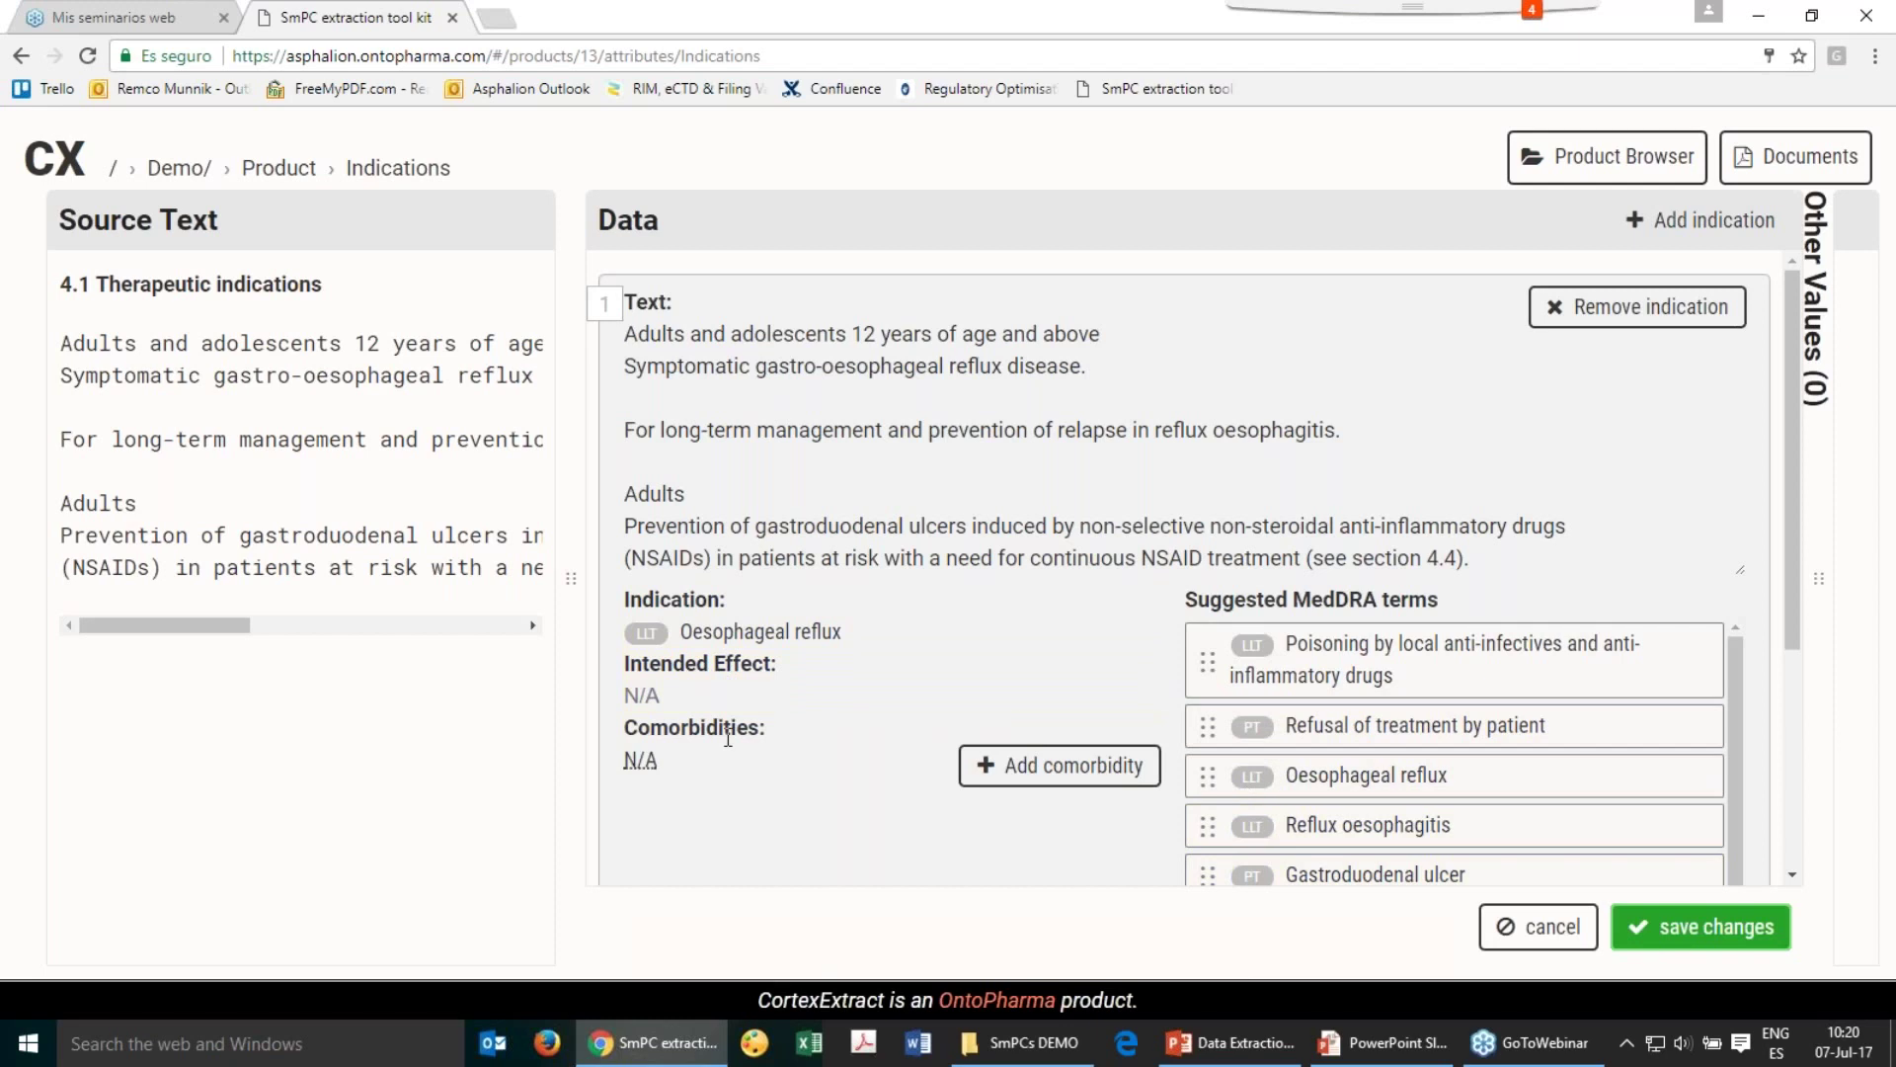
pyautogui.click(1683, 946)
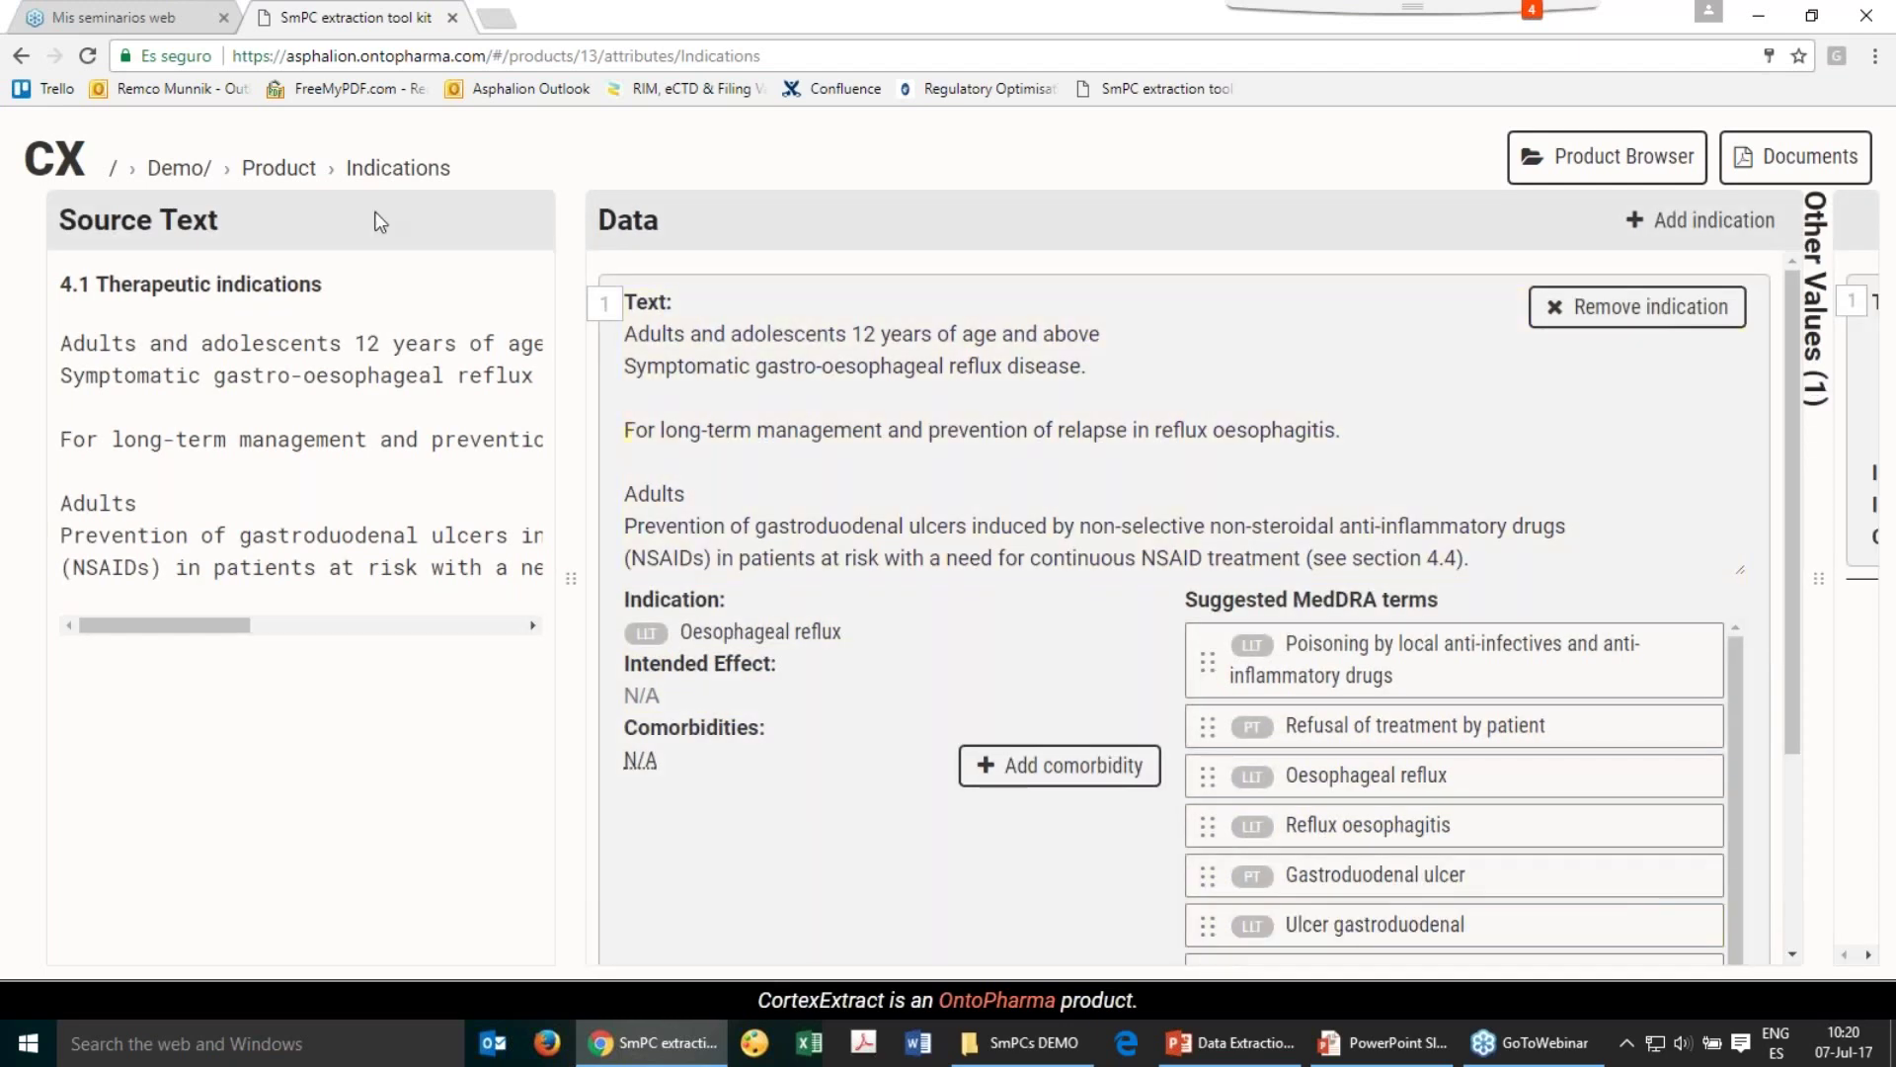
# Back on the Pantoprazole overview, highlight the coded Oesophageal reflux indication
pyautogui.click(279, 168)
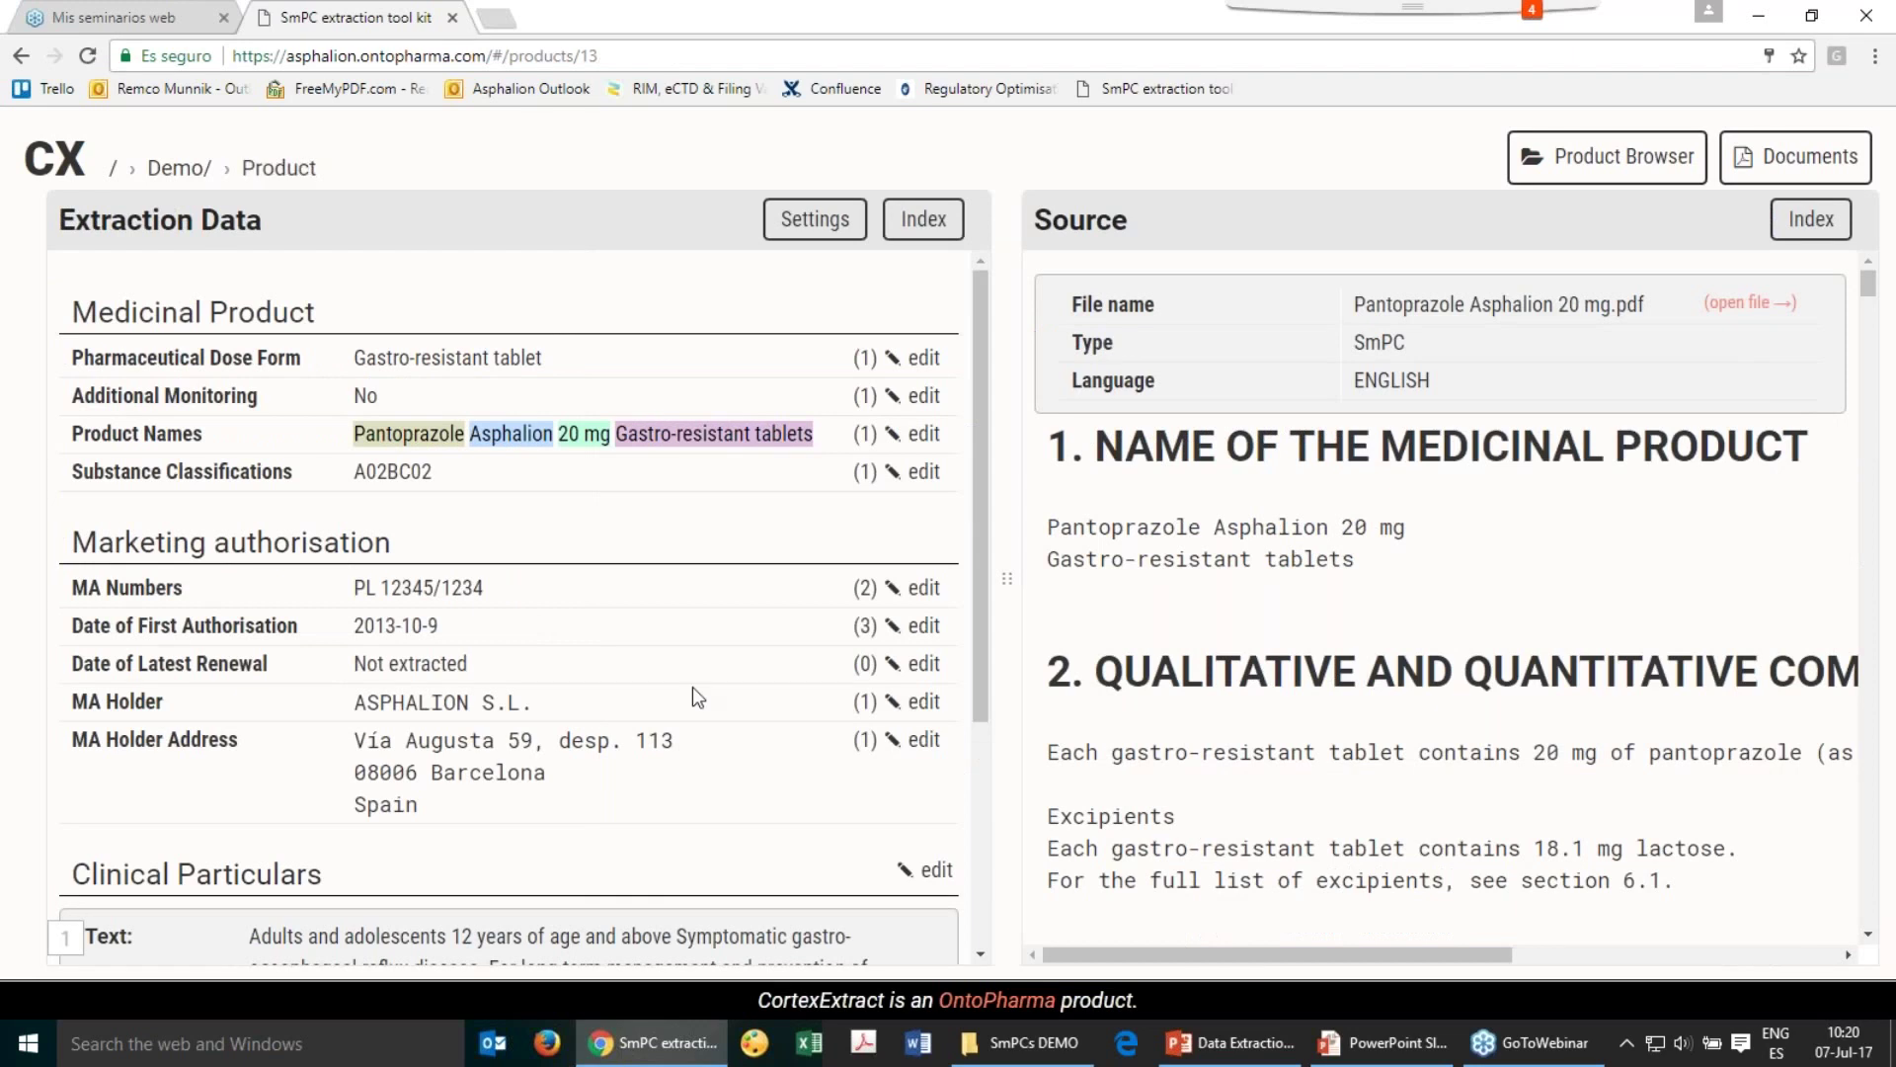
pyautogui.moveTo(986, 642); pyautogui.dragTo(911, 845)
pyautogui.moveTo(330, 743); pyautogui.dragTo(487, 760)
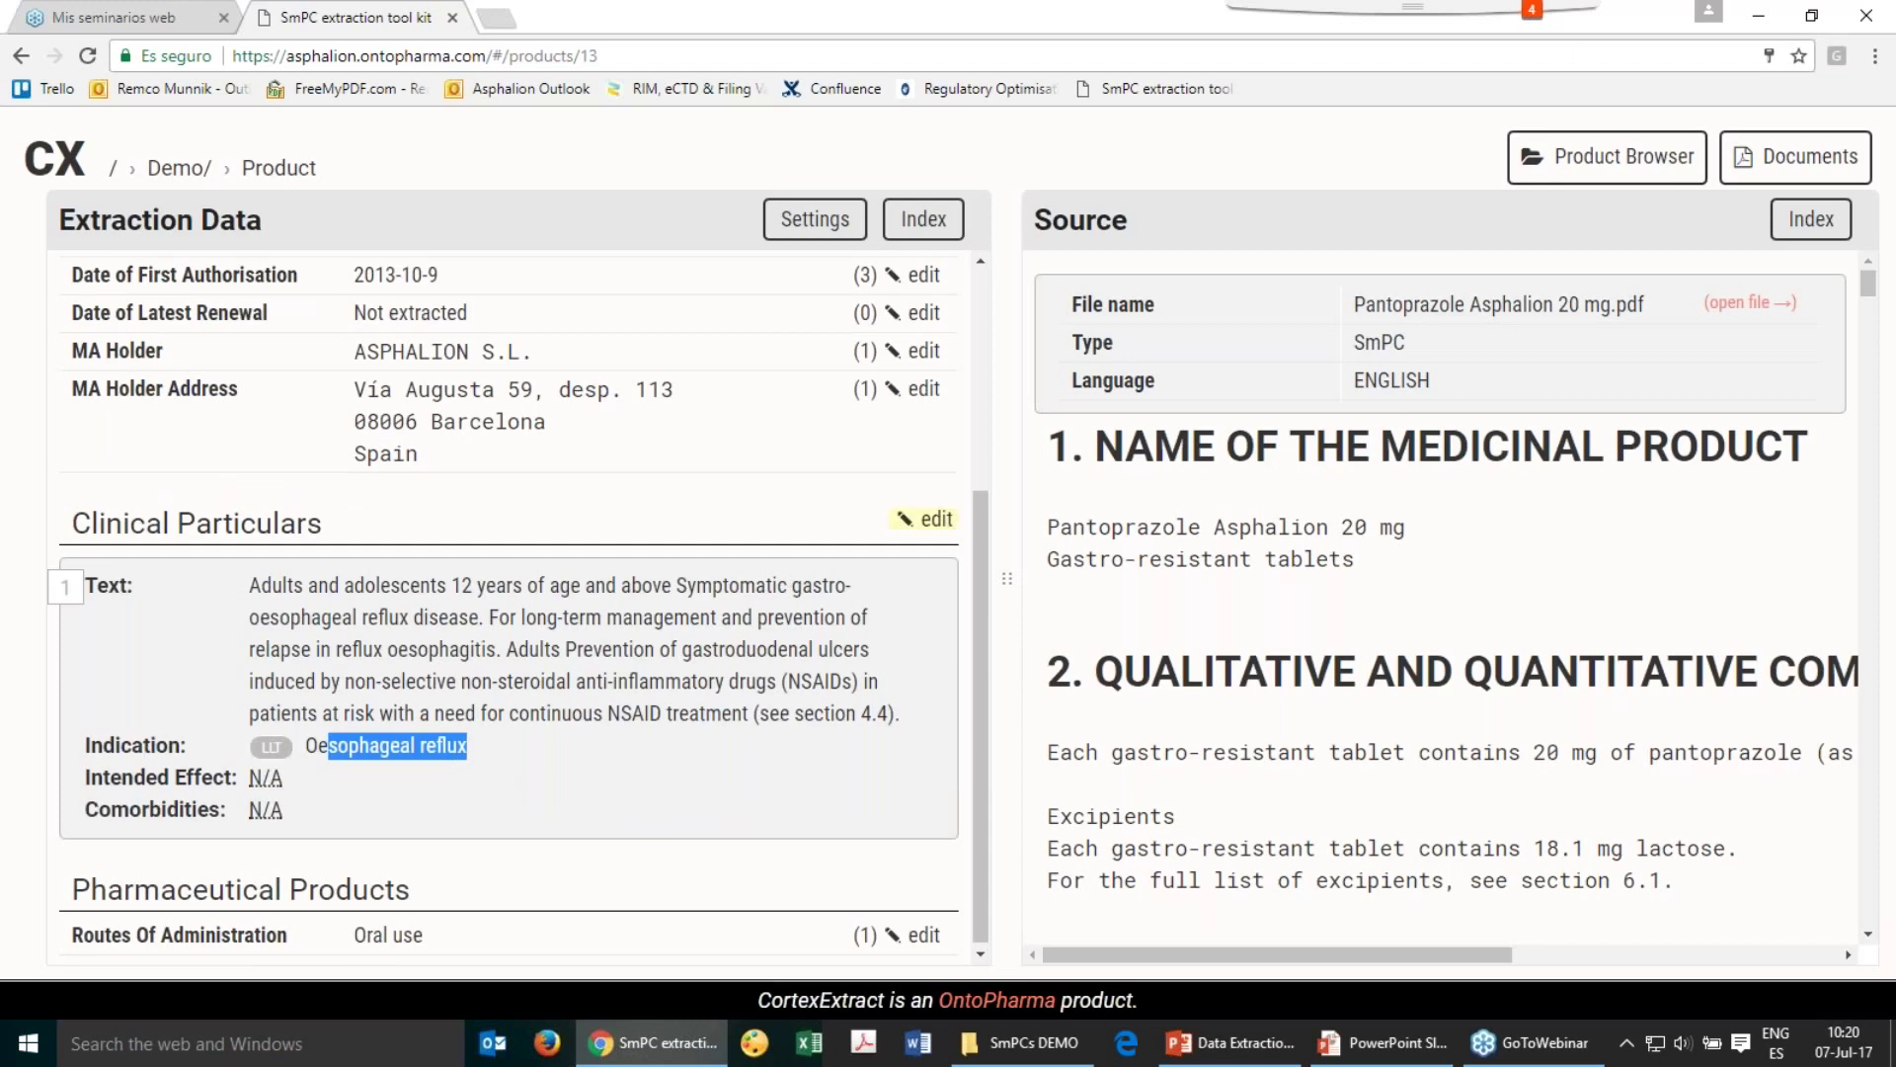
# Add an empty indication, cancel it, and return to the product overview
pyautogui.click(904, 518)
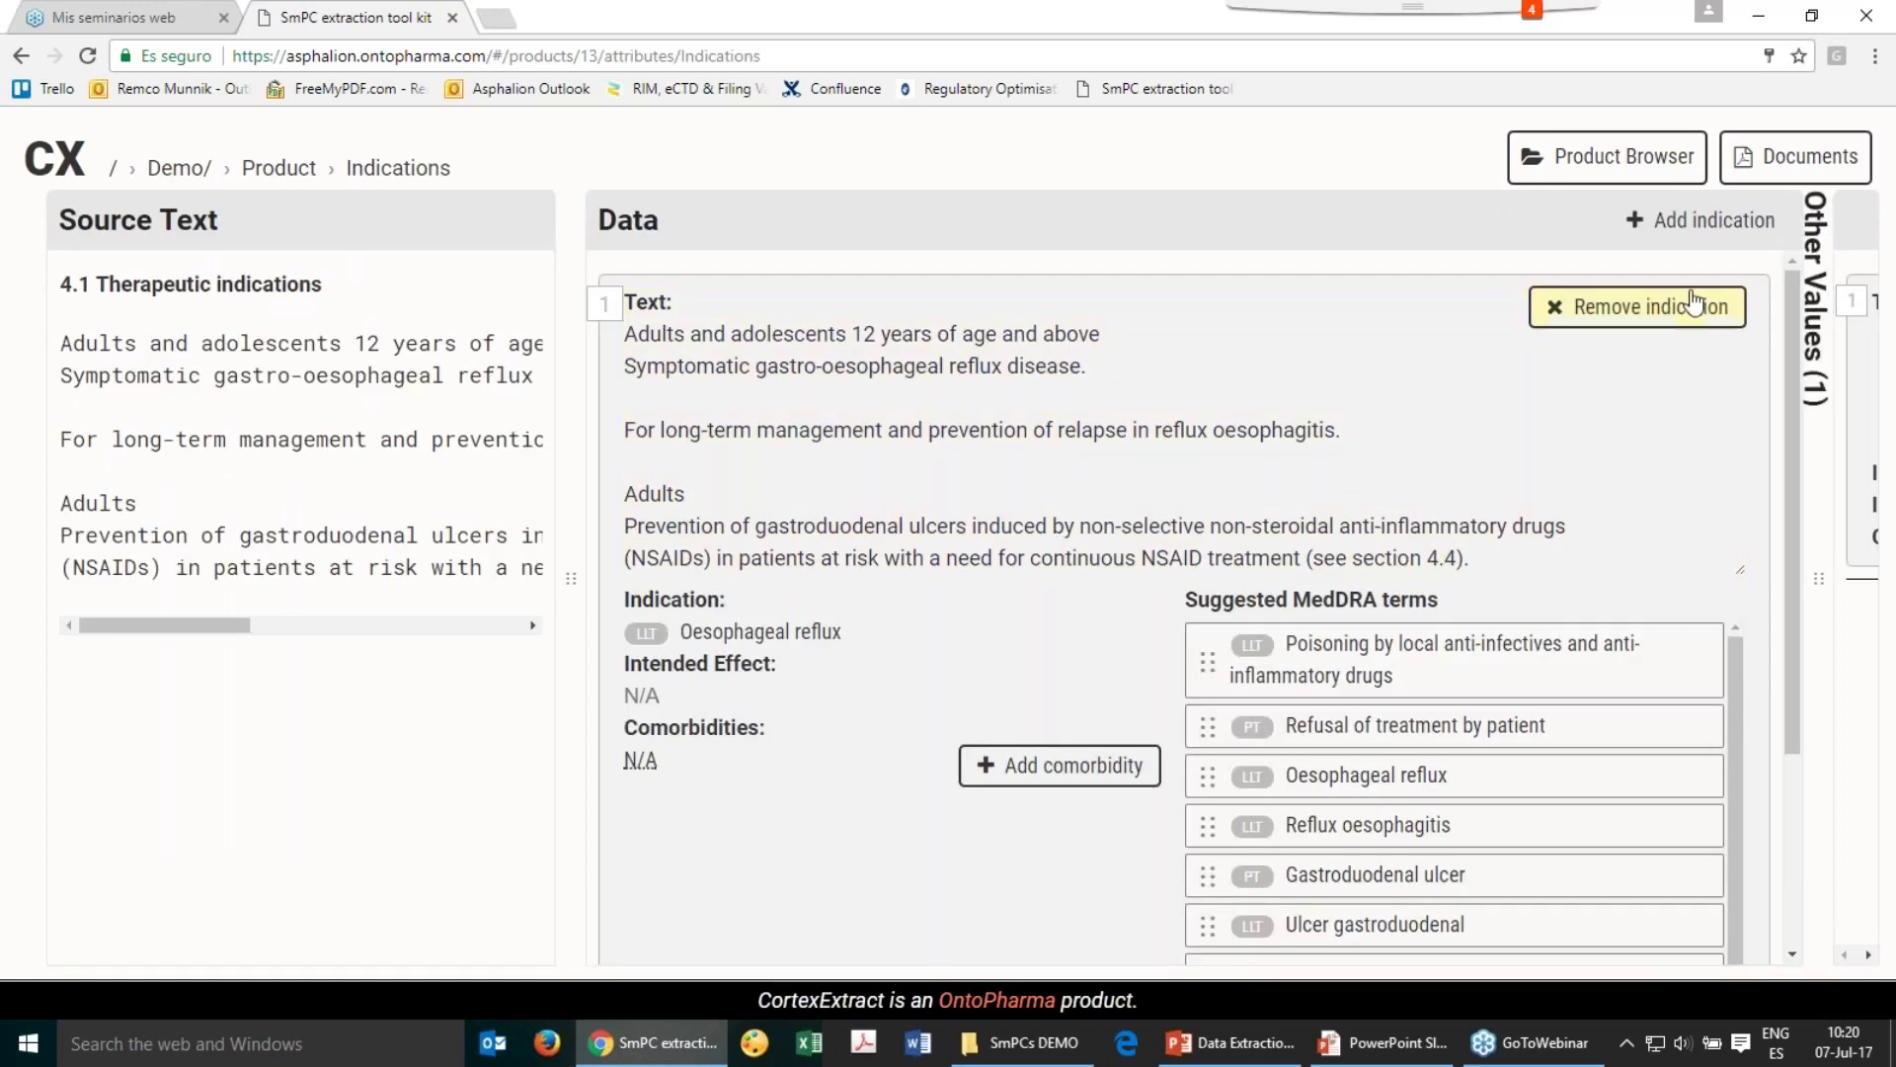
pyautogui.click(1709, 222)
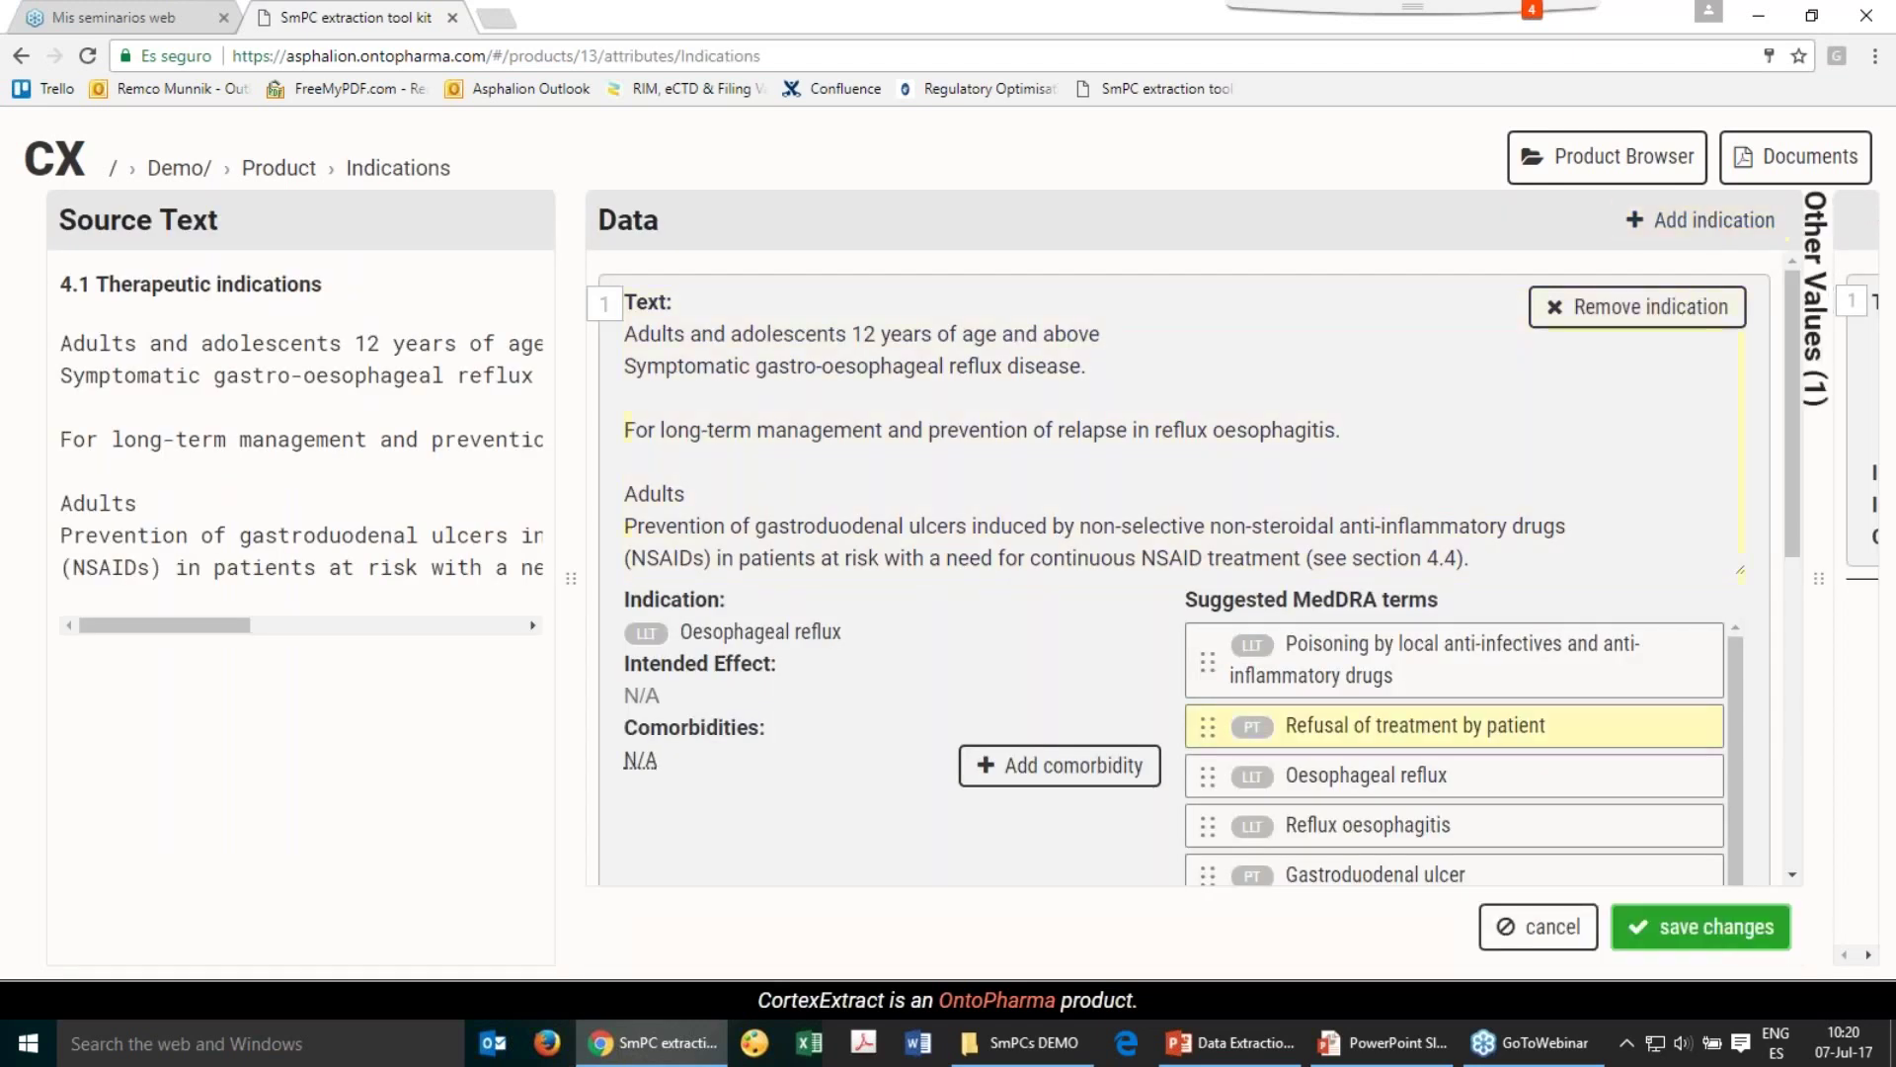
pyautogui.scroll(-2, 1788, 670)
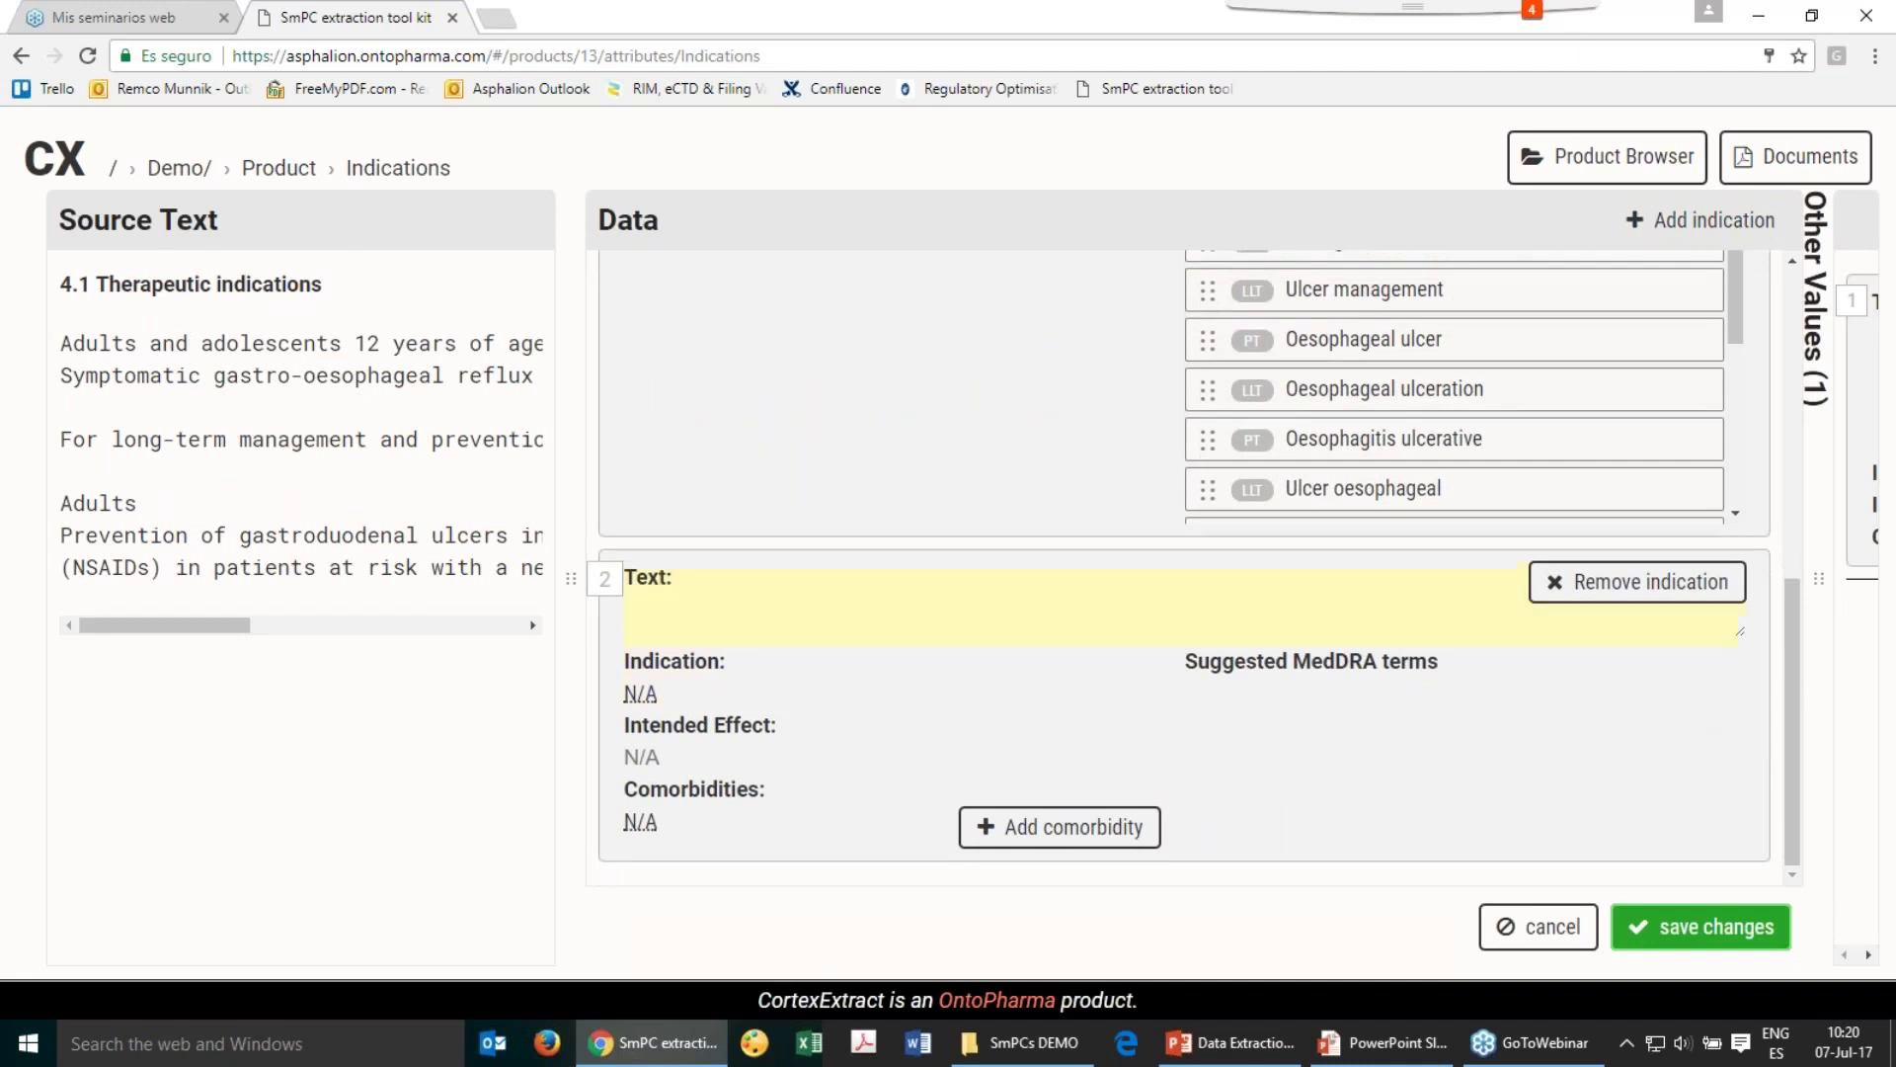
pyautogui.hotkey('ctrl', 'v')
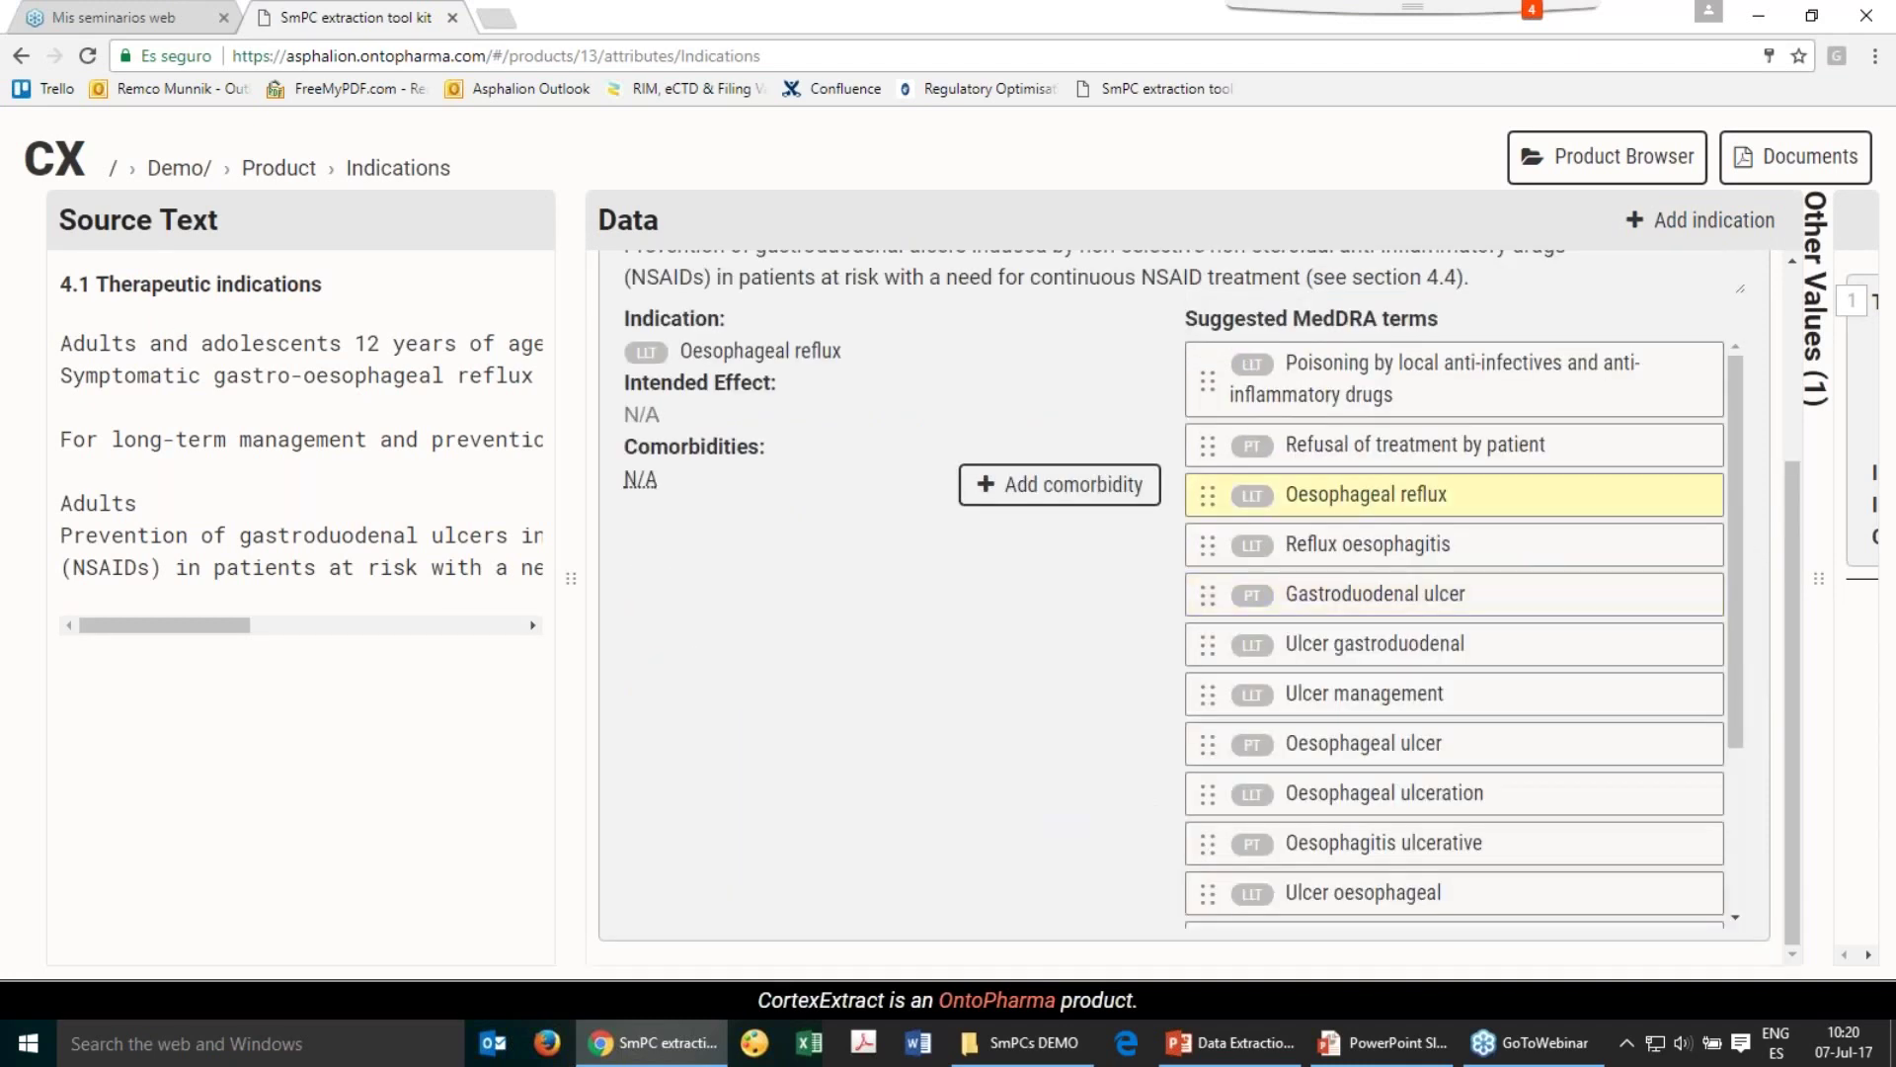
pyautogui.scroll(3, 1794, 365)
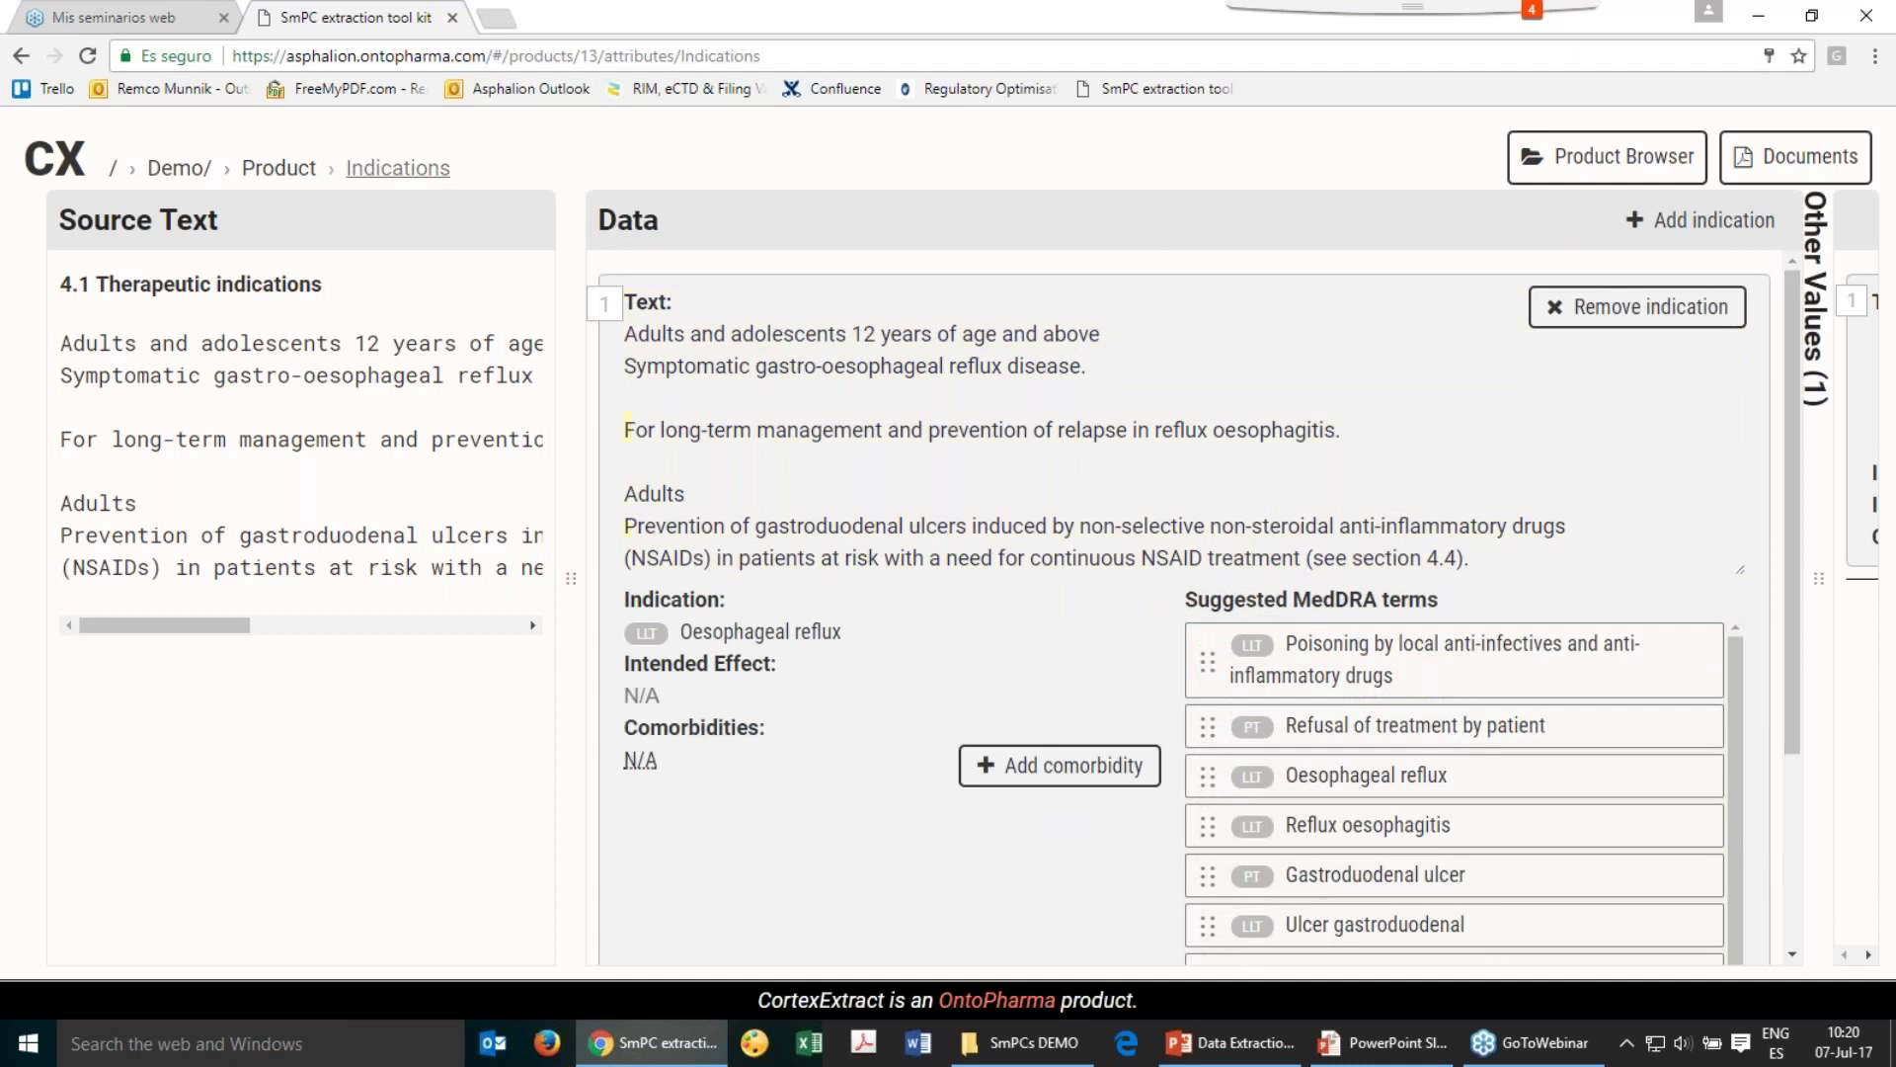
pyautogui.click(292, 170)
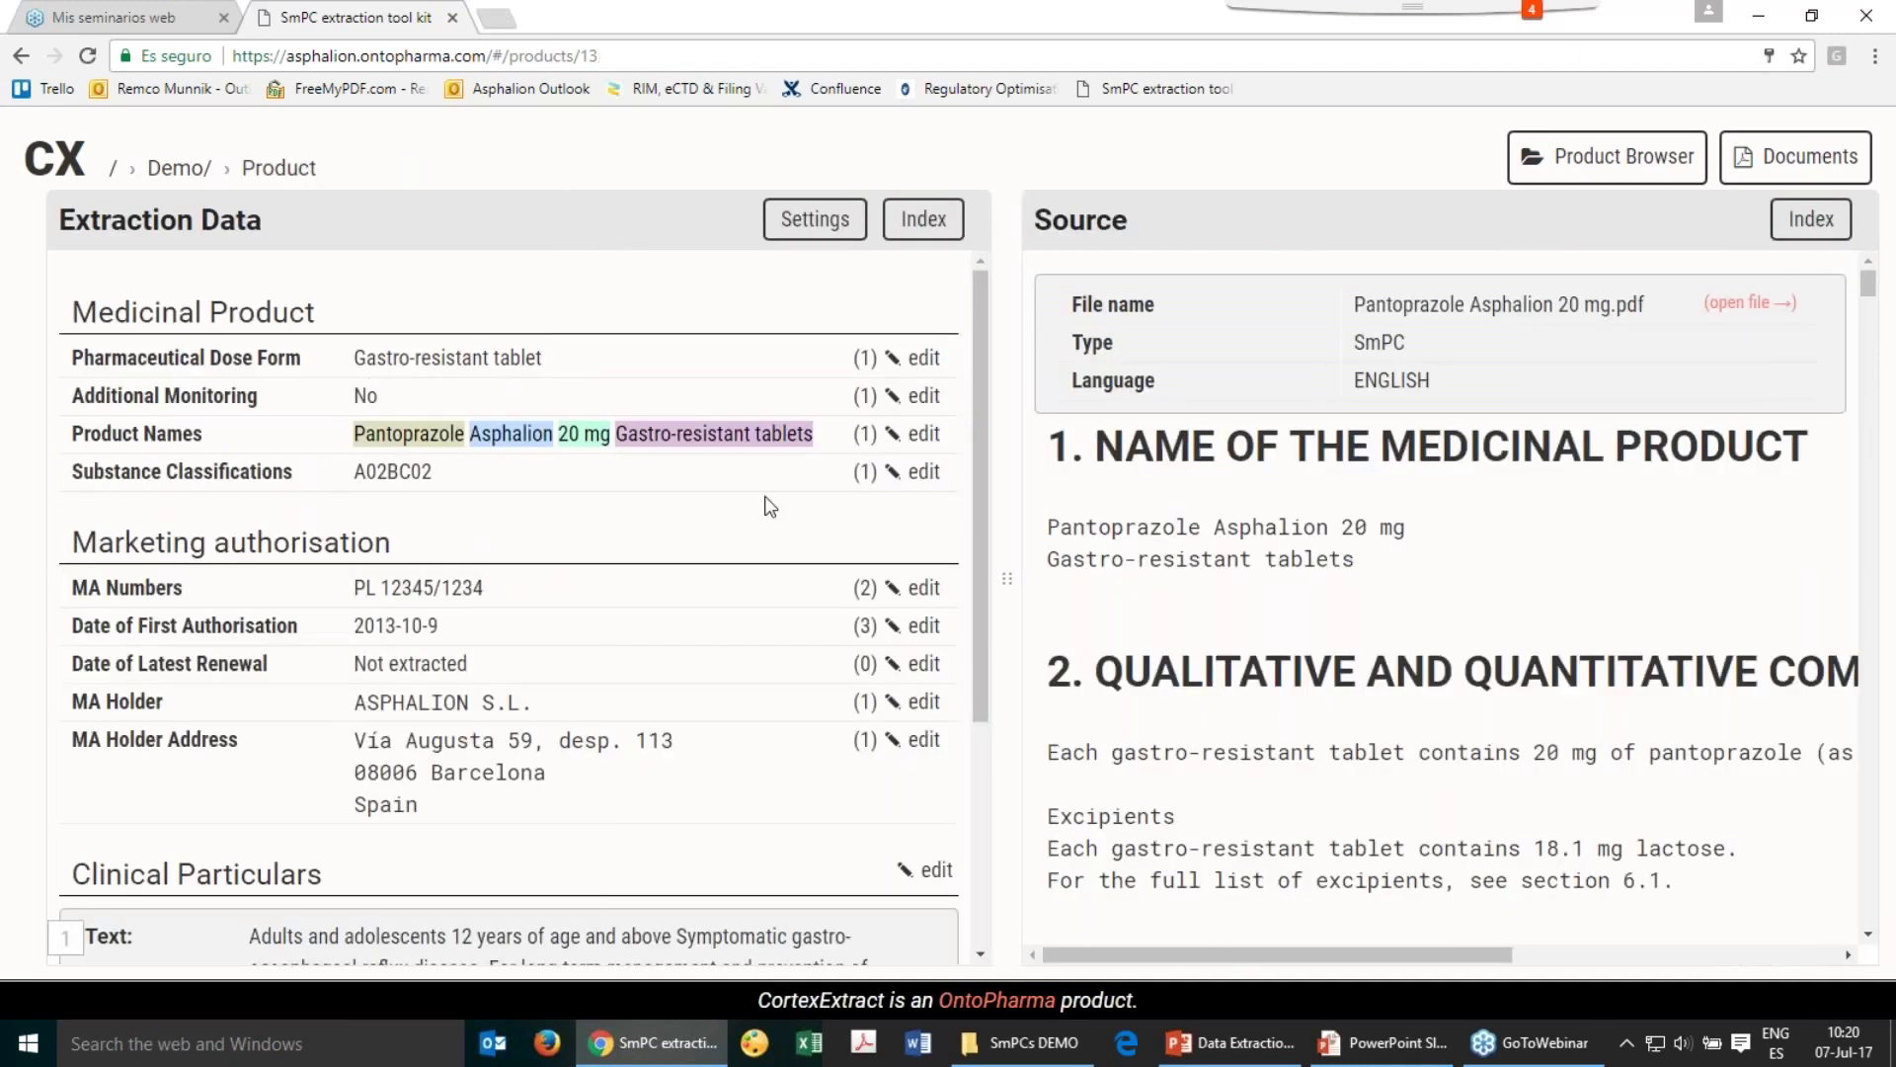
pyautogui.scroll(-1, 980, 728)
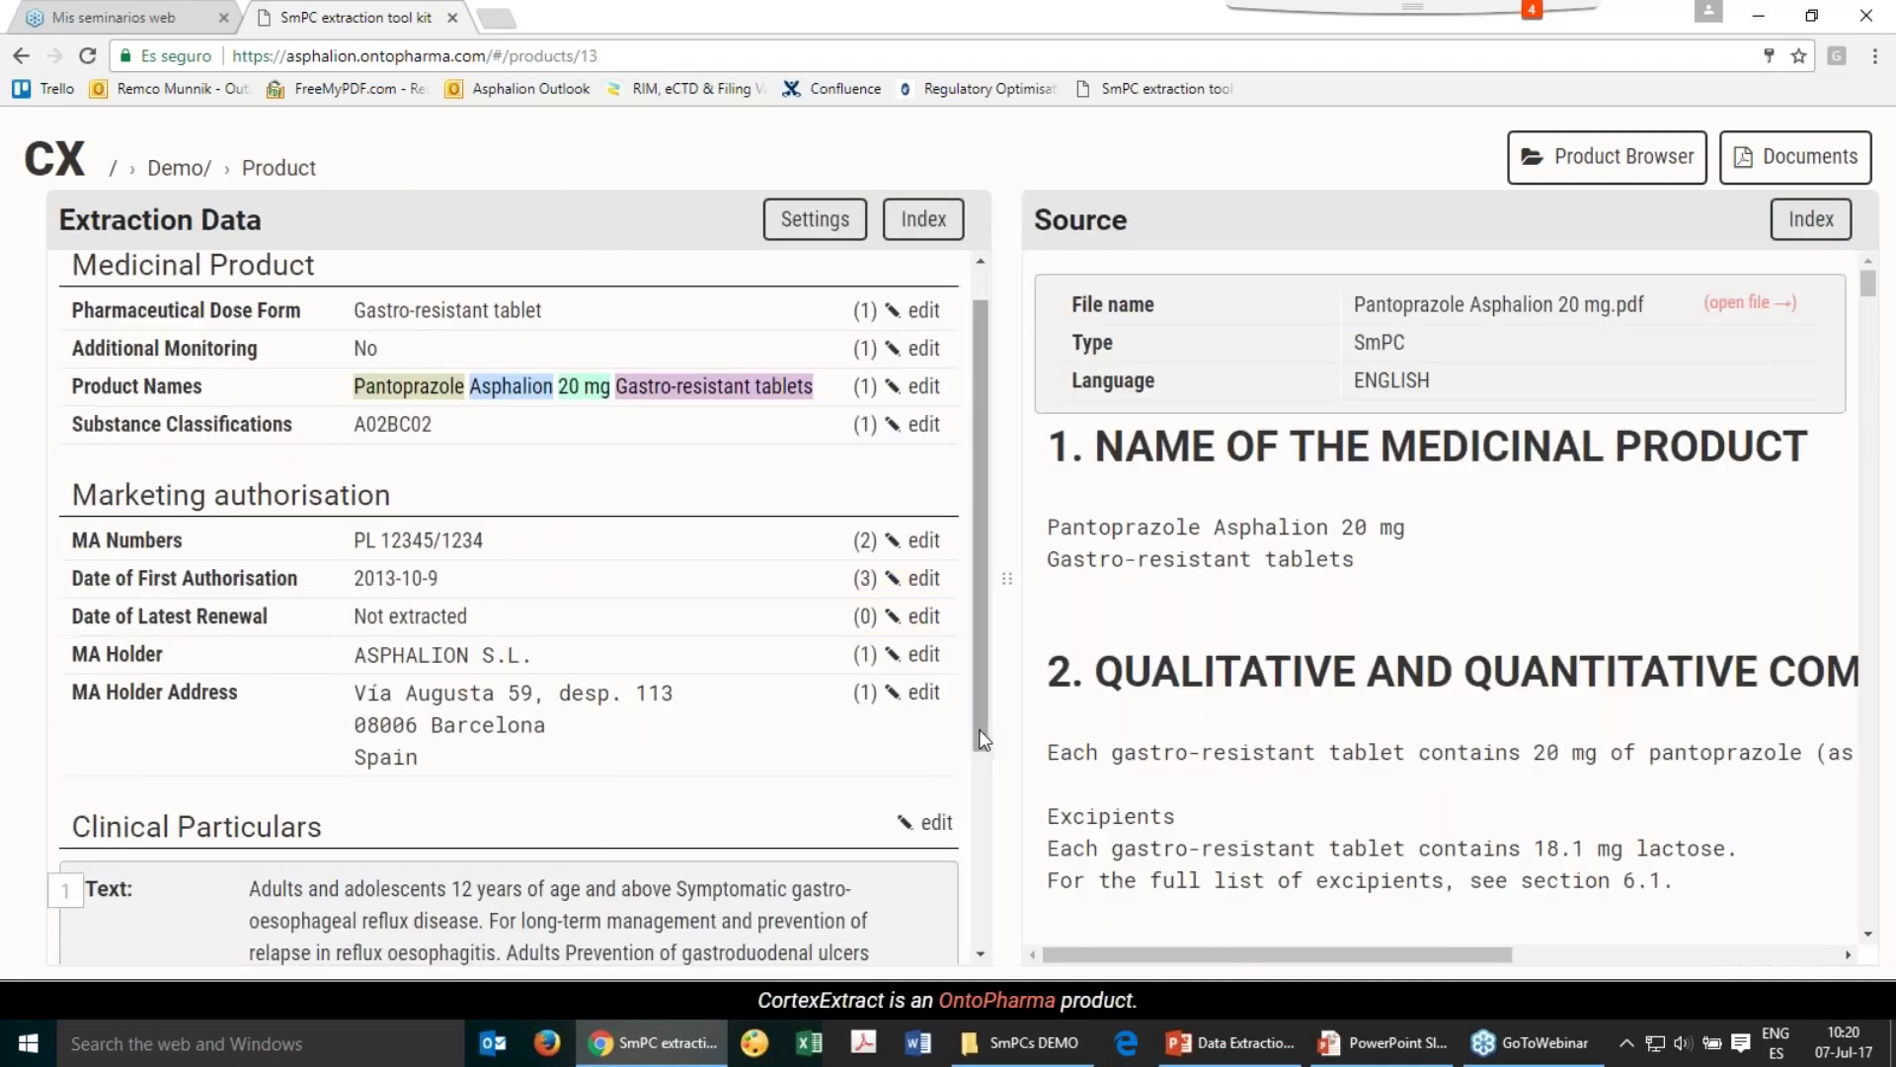
pyautogui.scroll(-4, 980, 729)
pyautogui.scroll(5, 988, 696)
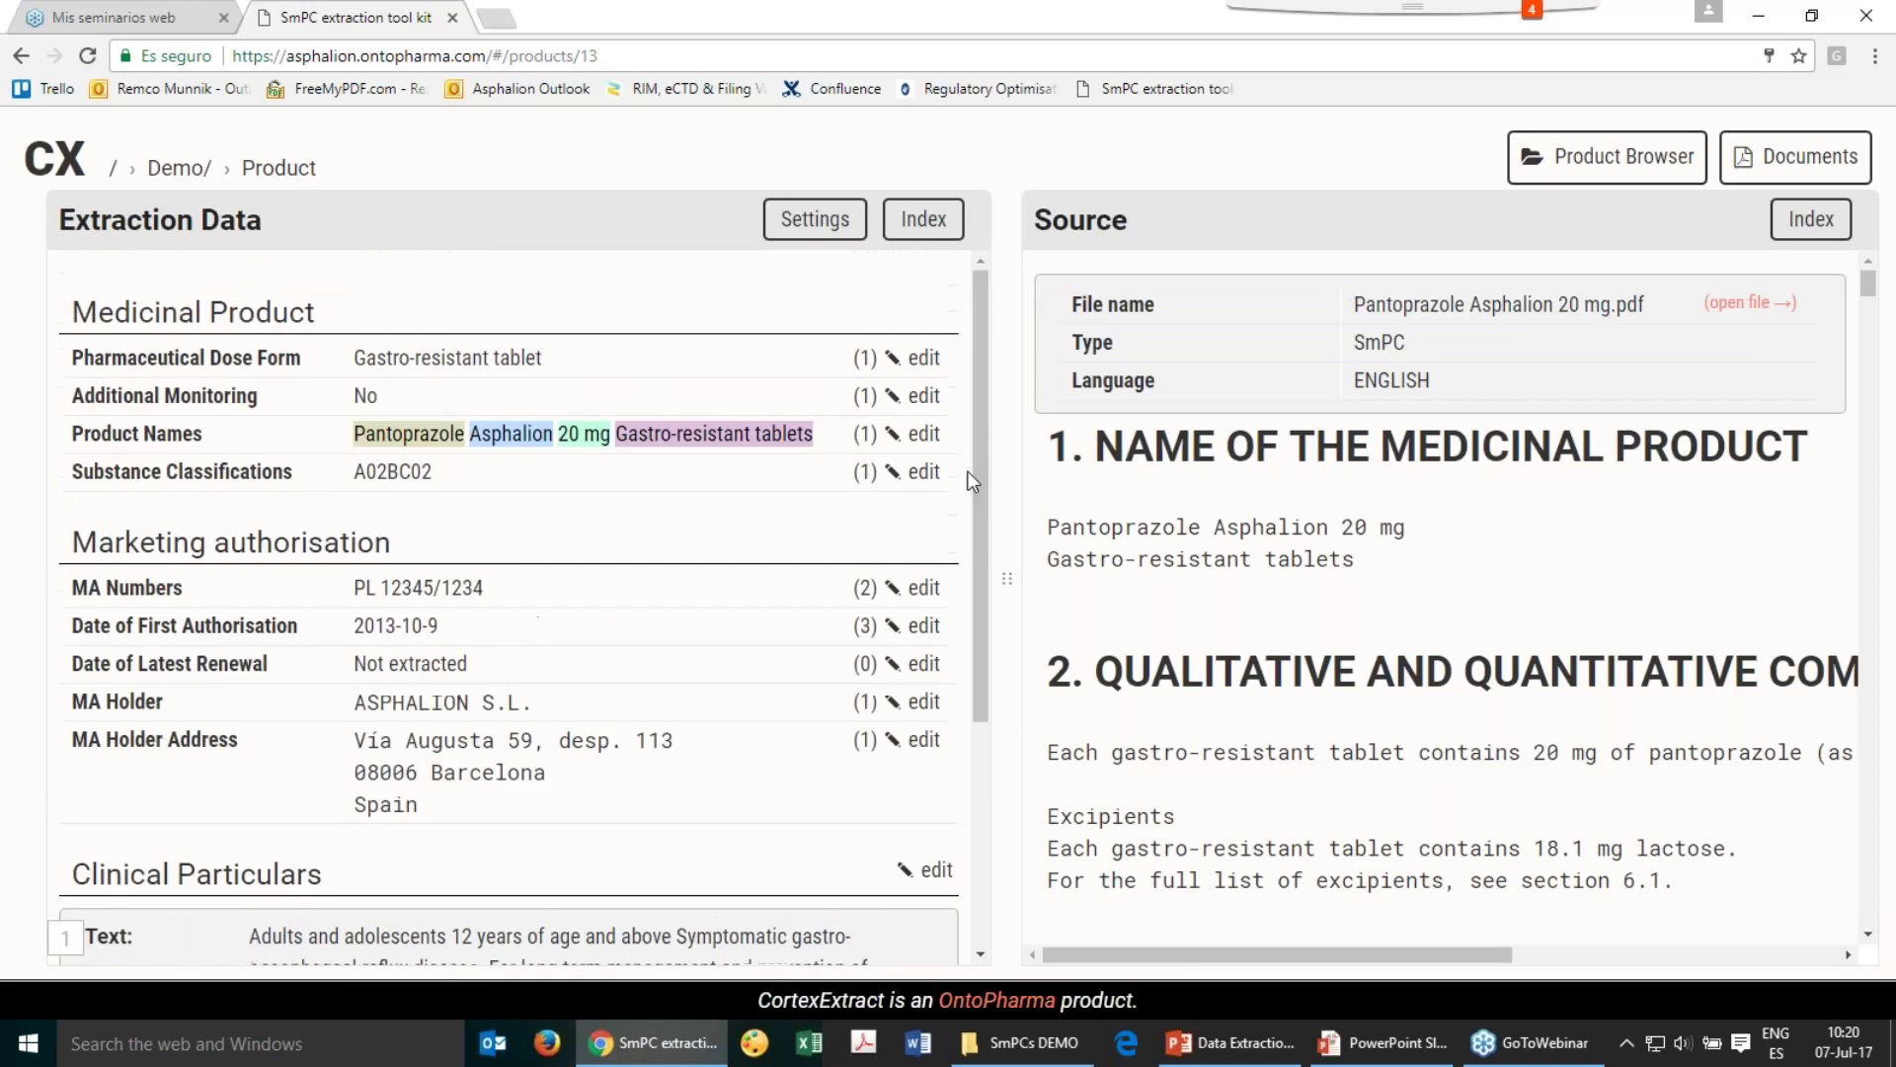
pyautogui.click(810, 226)
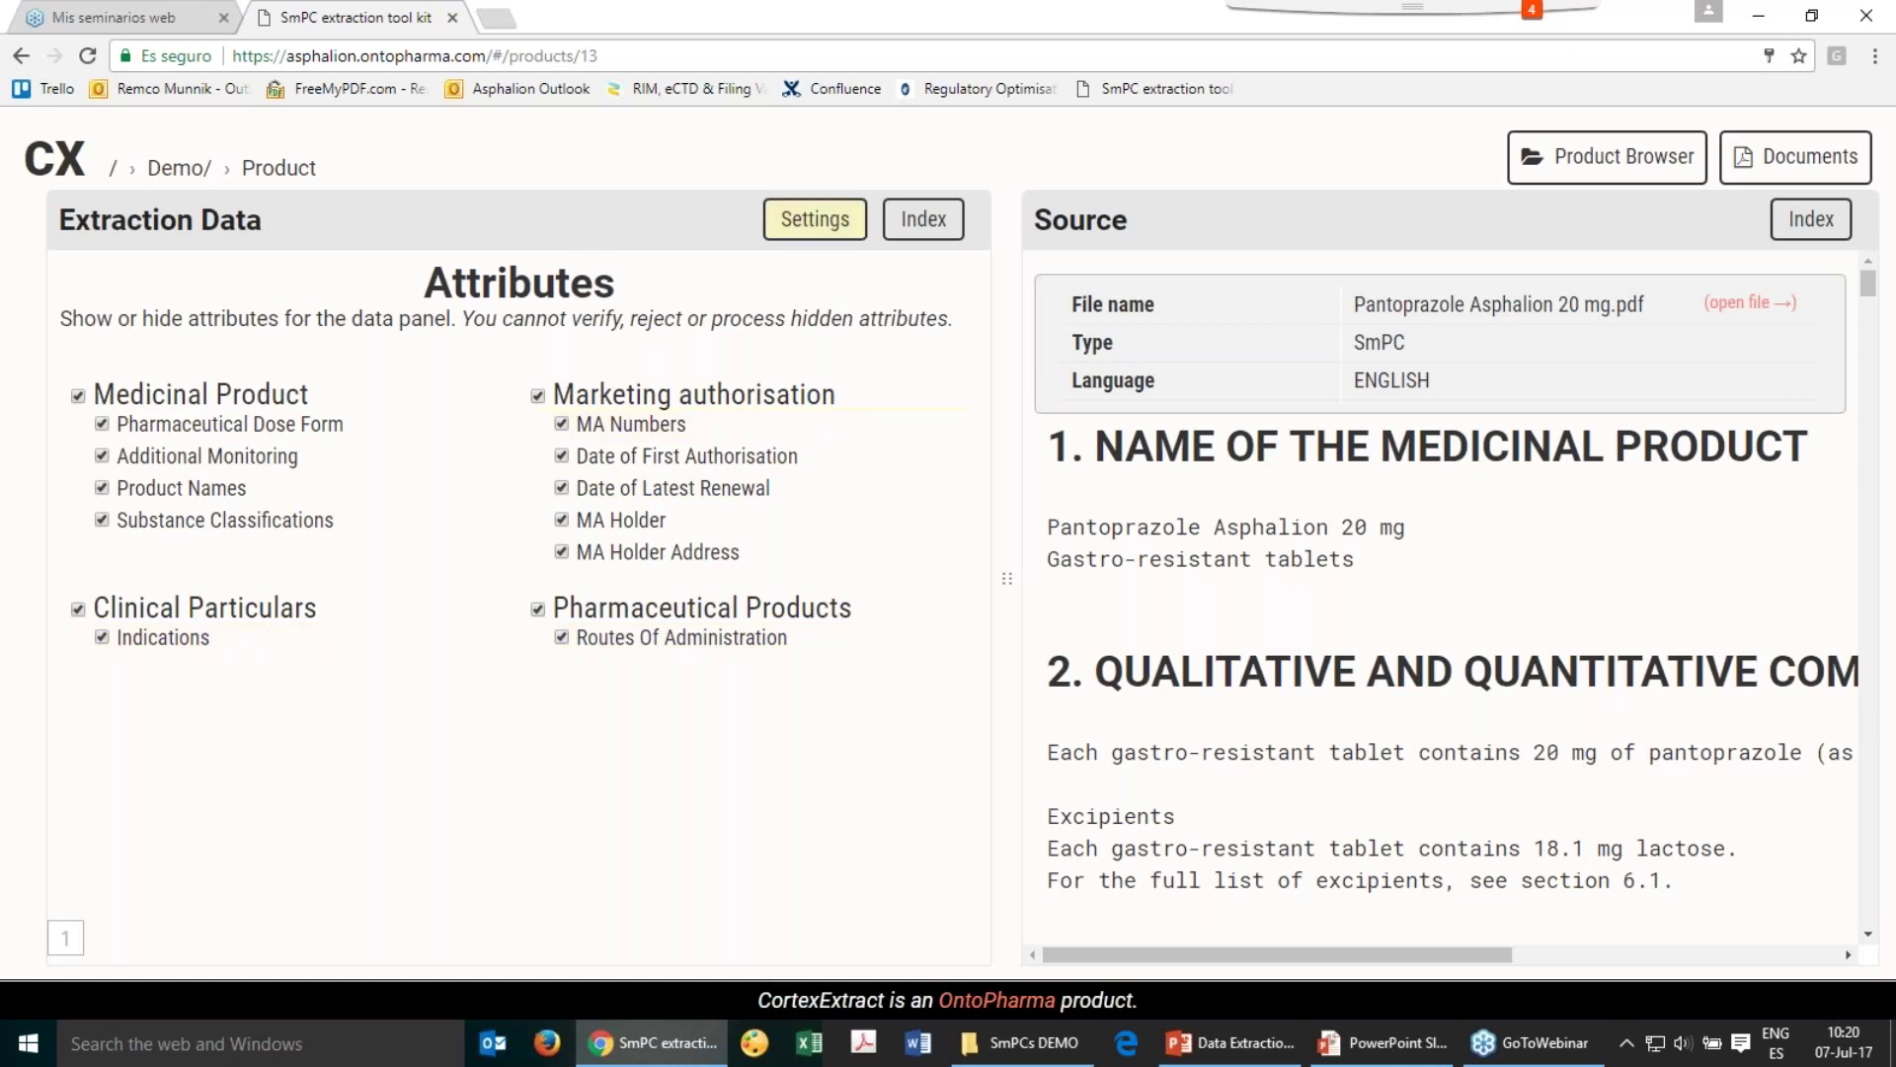
pyautogui.click(417, 219)
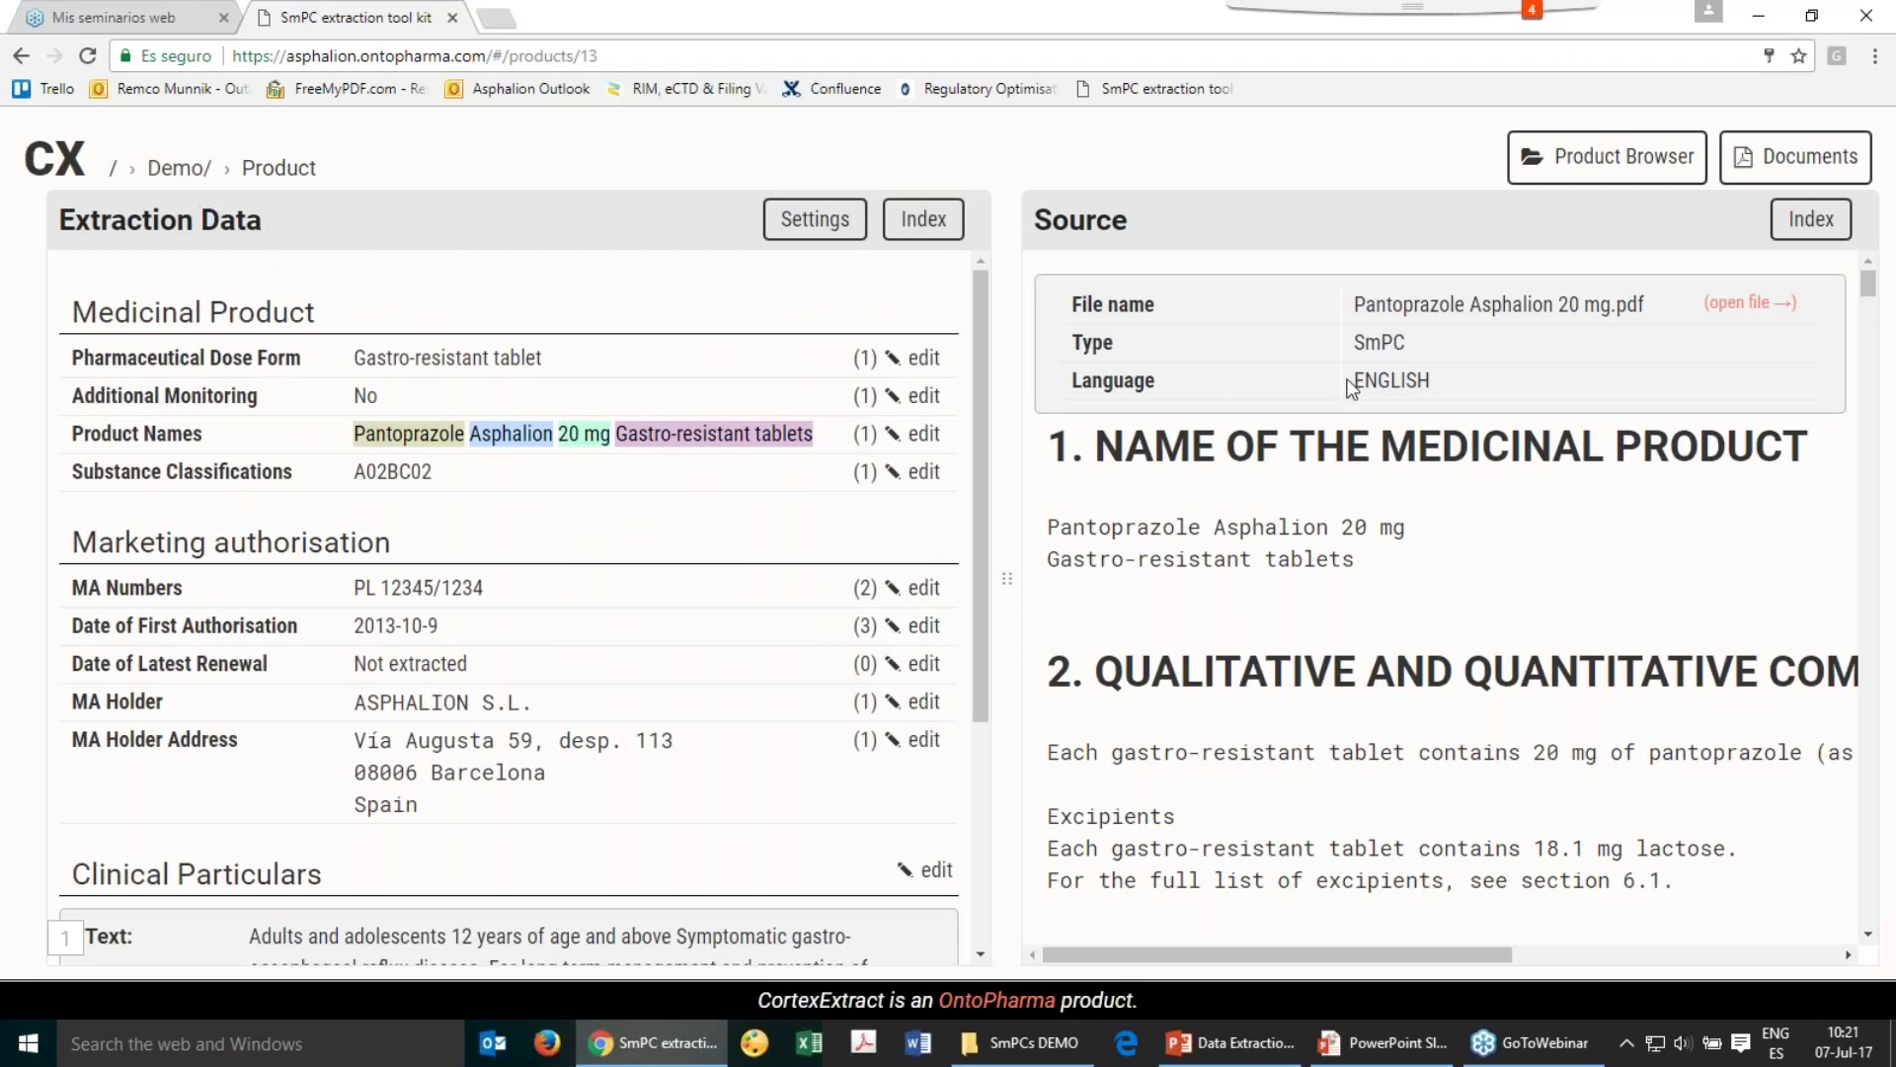
pyautogui.moveTo(1365, 380); pyautogui.dragTo(1390, 381)
pyautogui.moveTo(1381, 343); pyautogui.dragTo(1527, 350)
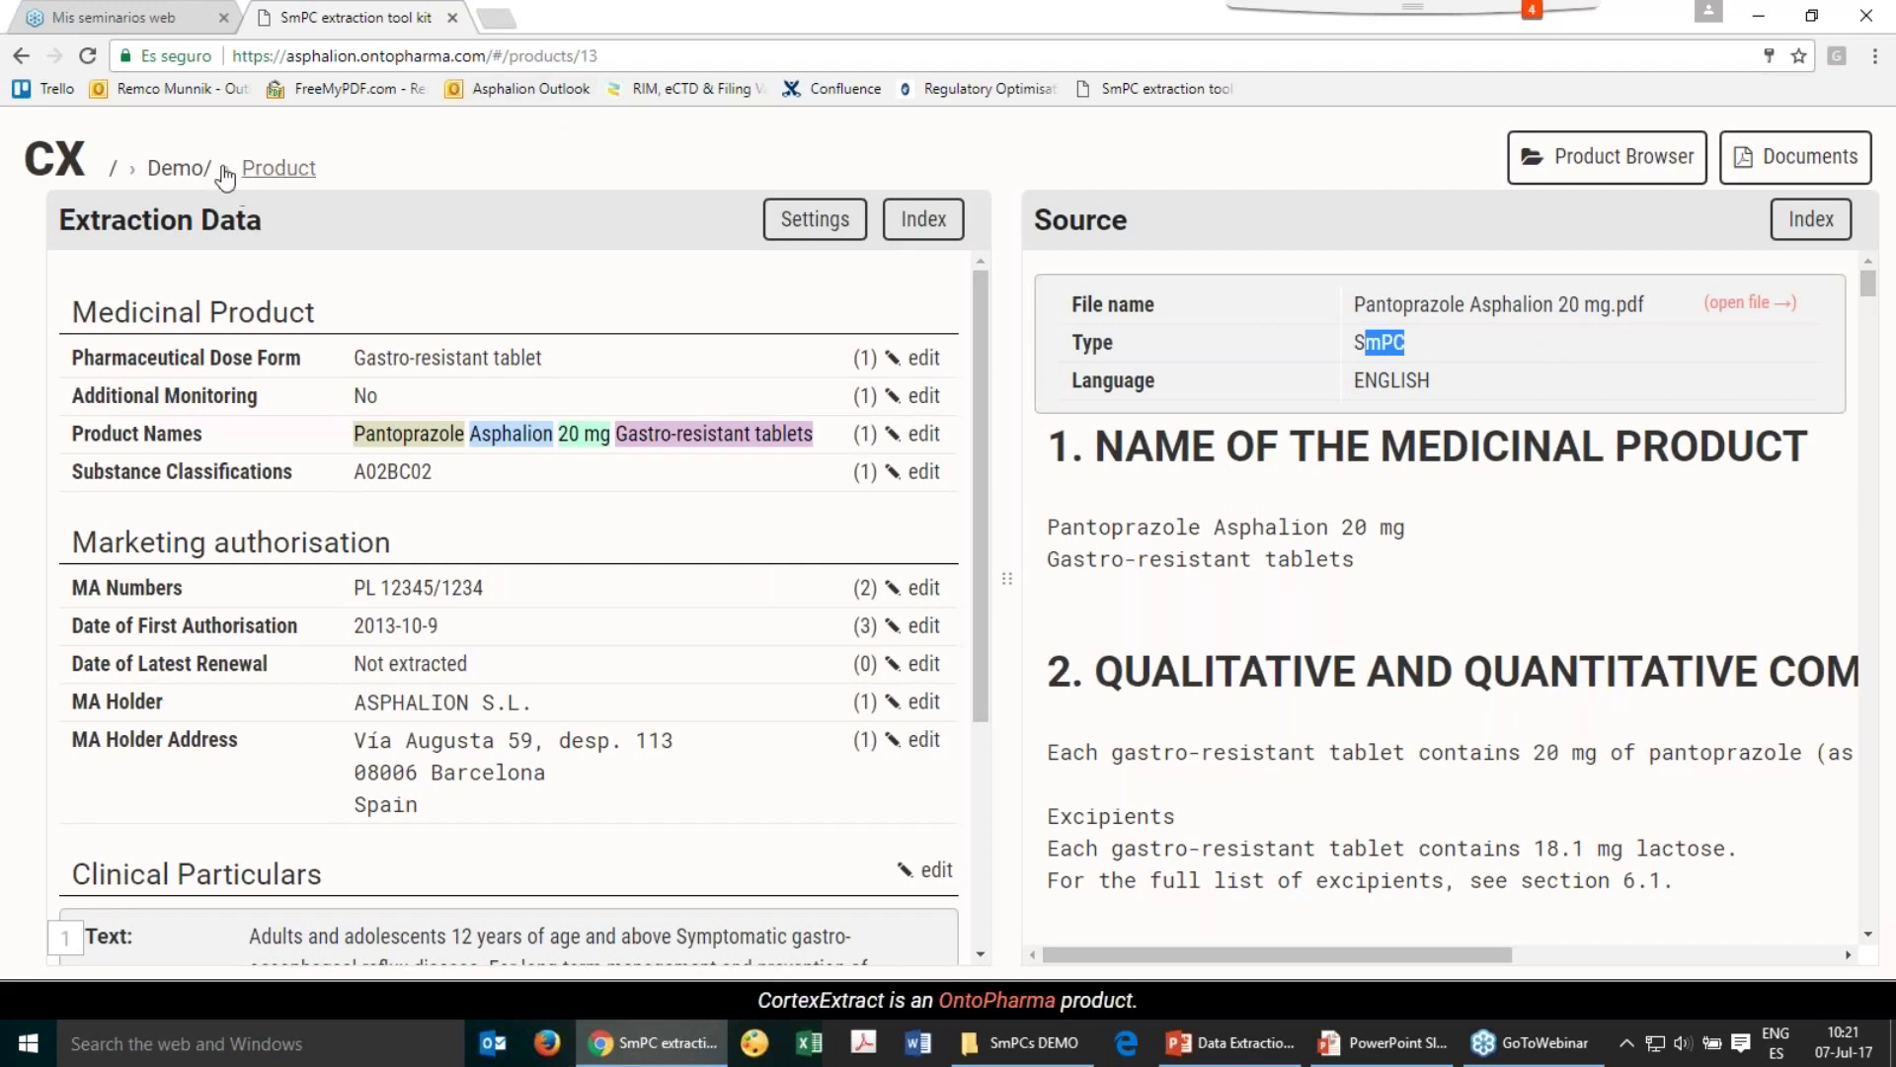
pyautogui.click(188, 177)
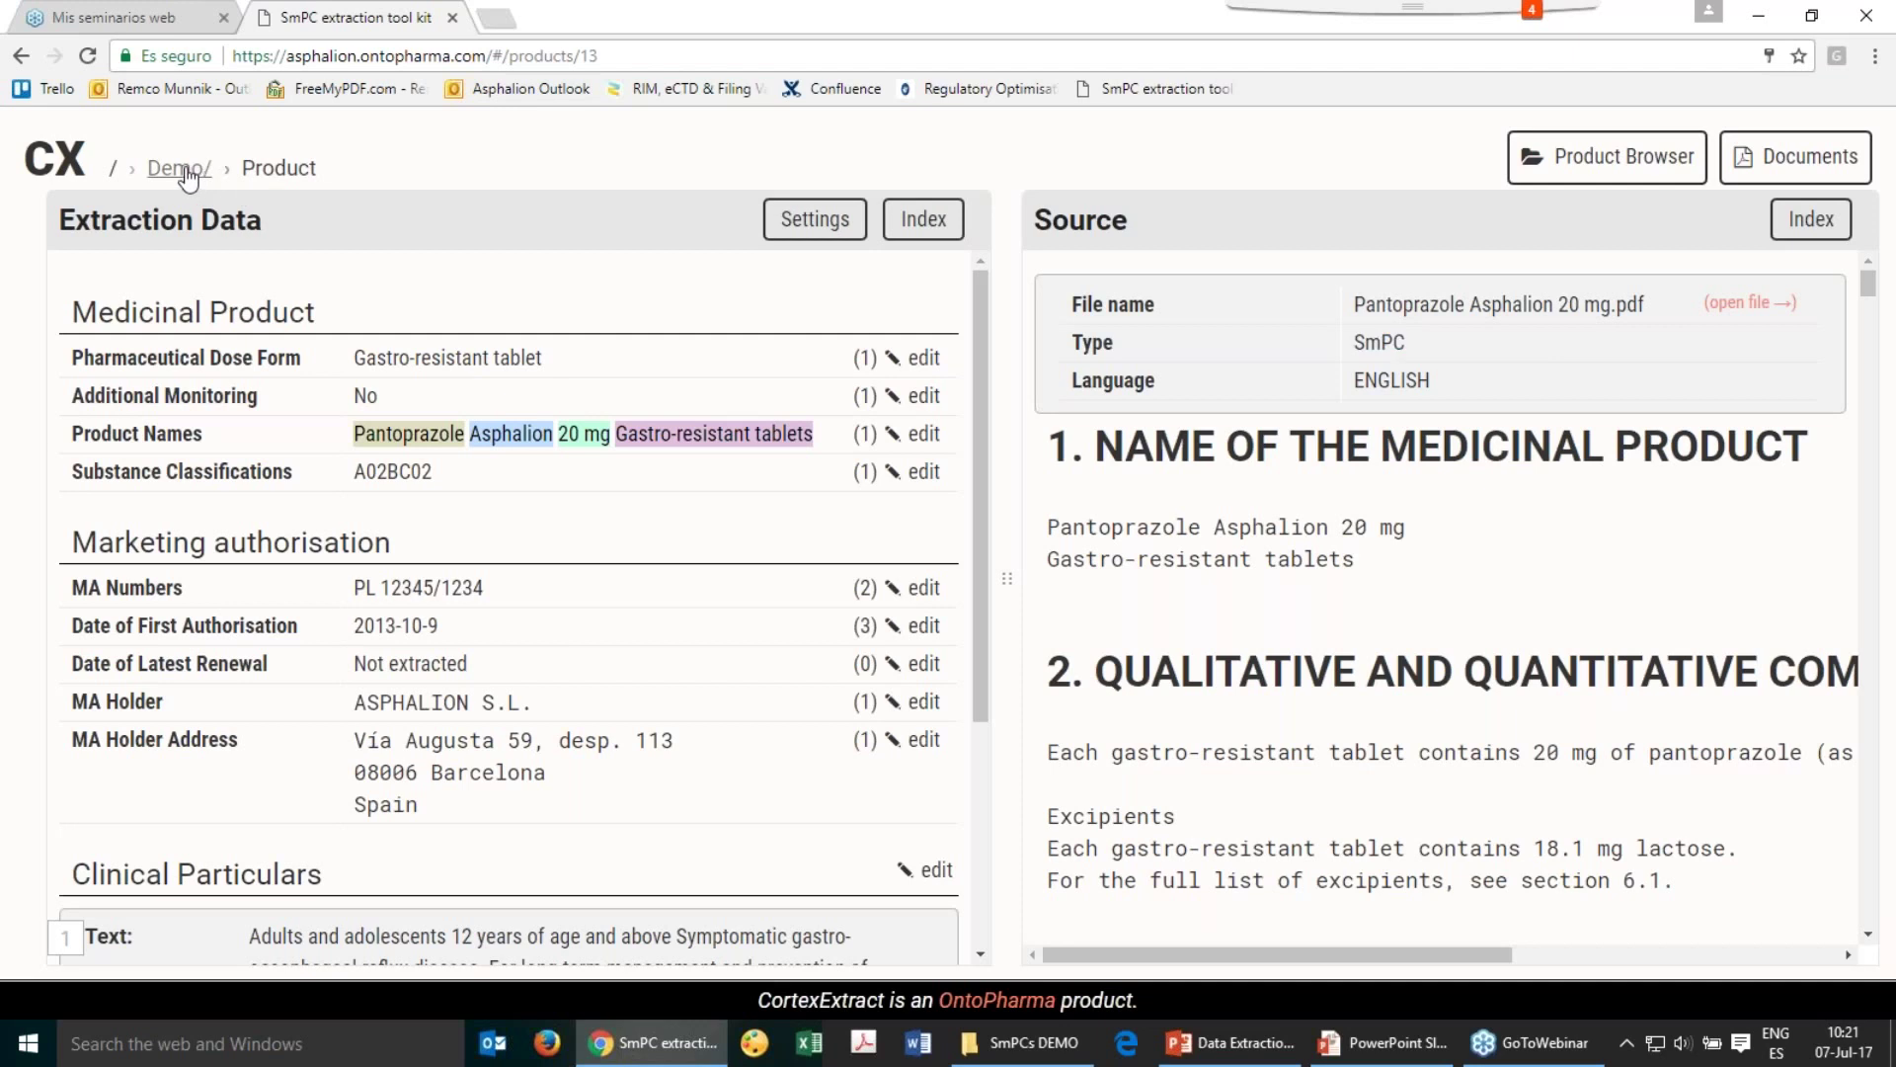
# Download Asphalina's Excel export from the Demo folder and open the xlsx
pyautogui.click(187, 170)
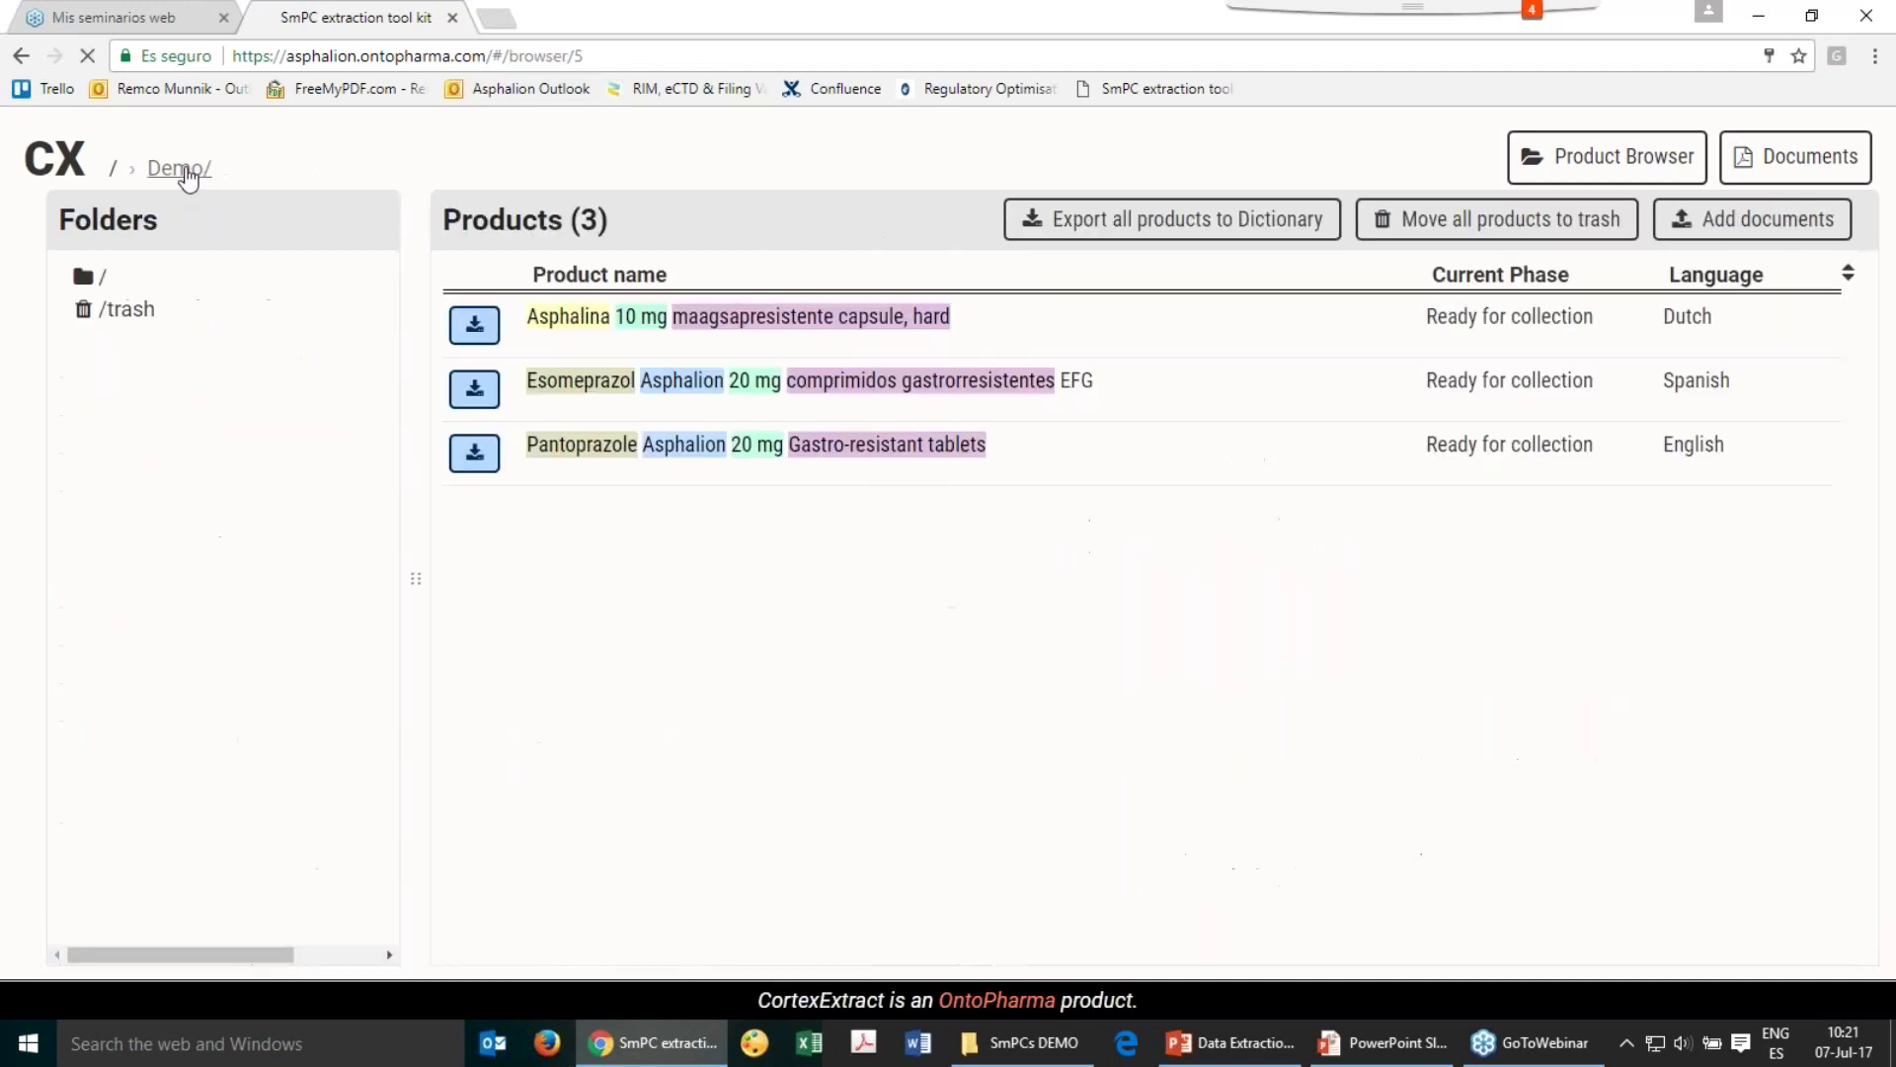
pyautogui.click(475, 332)
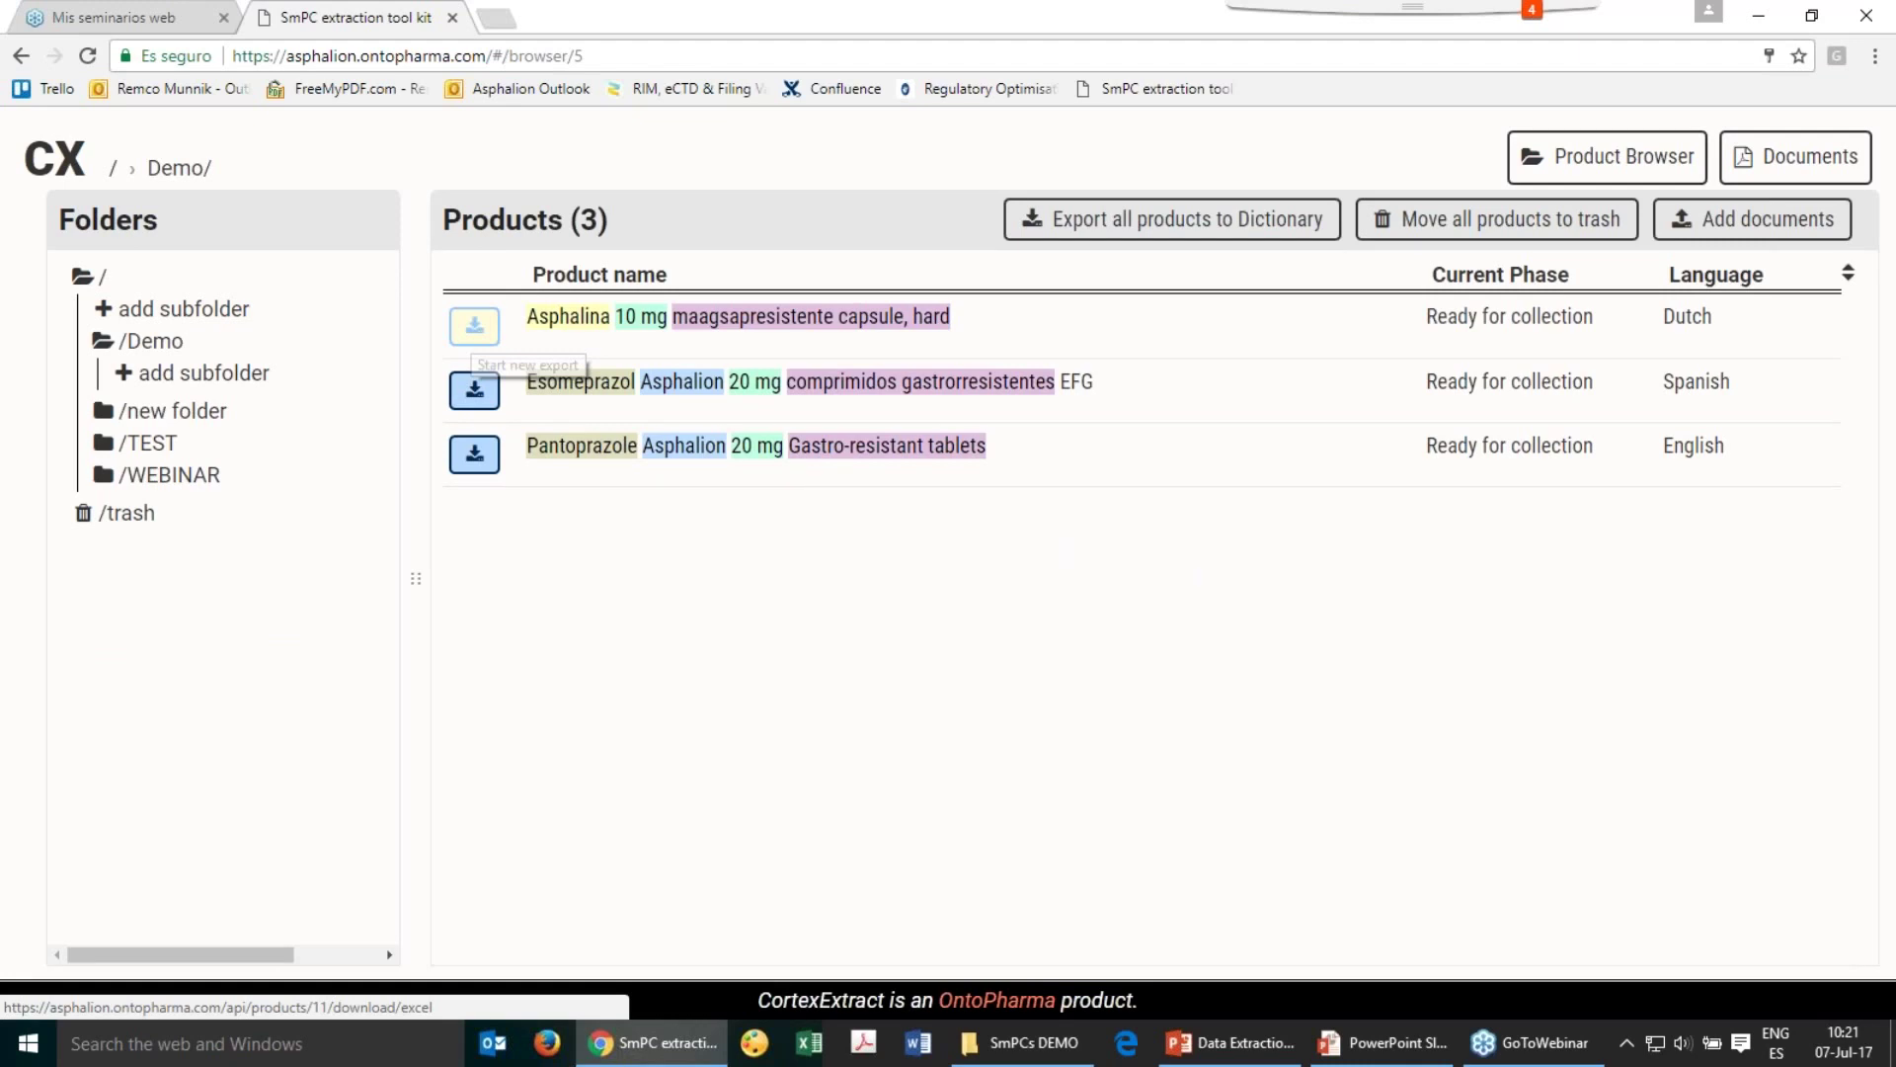
pyautogui.click(475, 331)
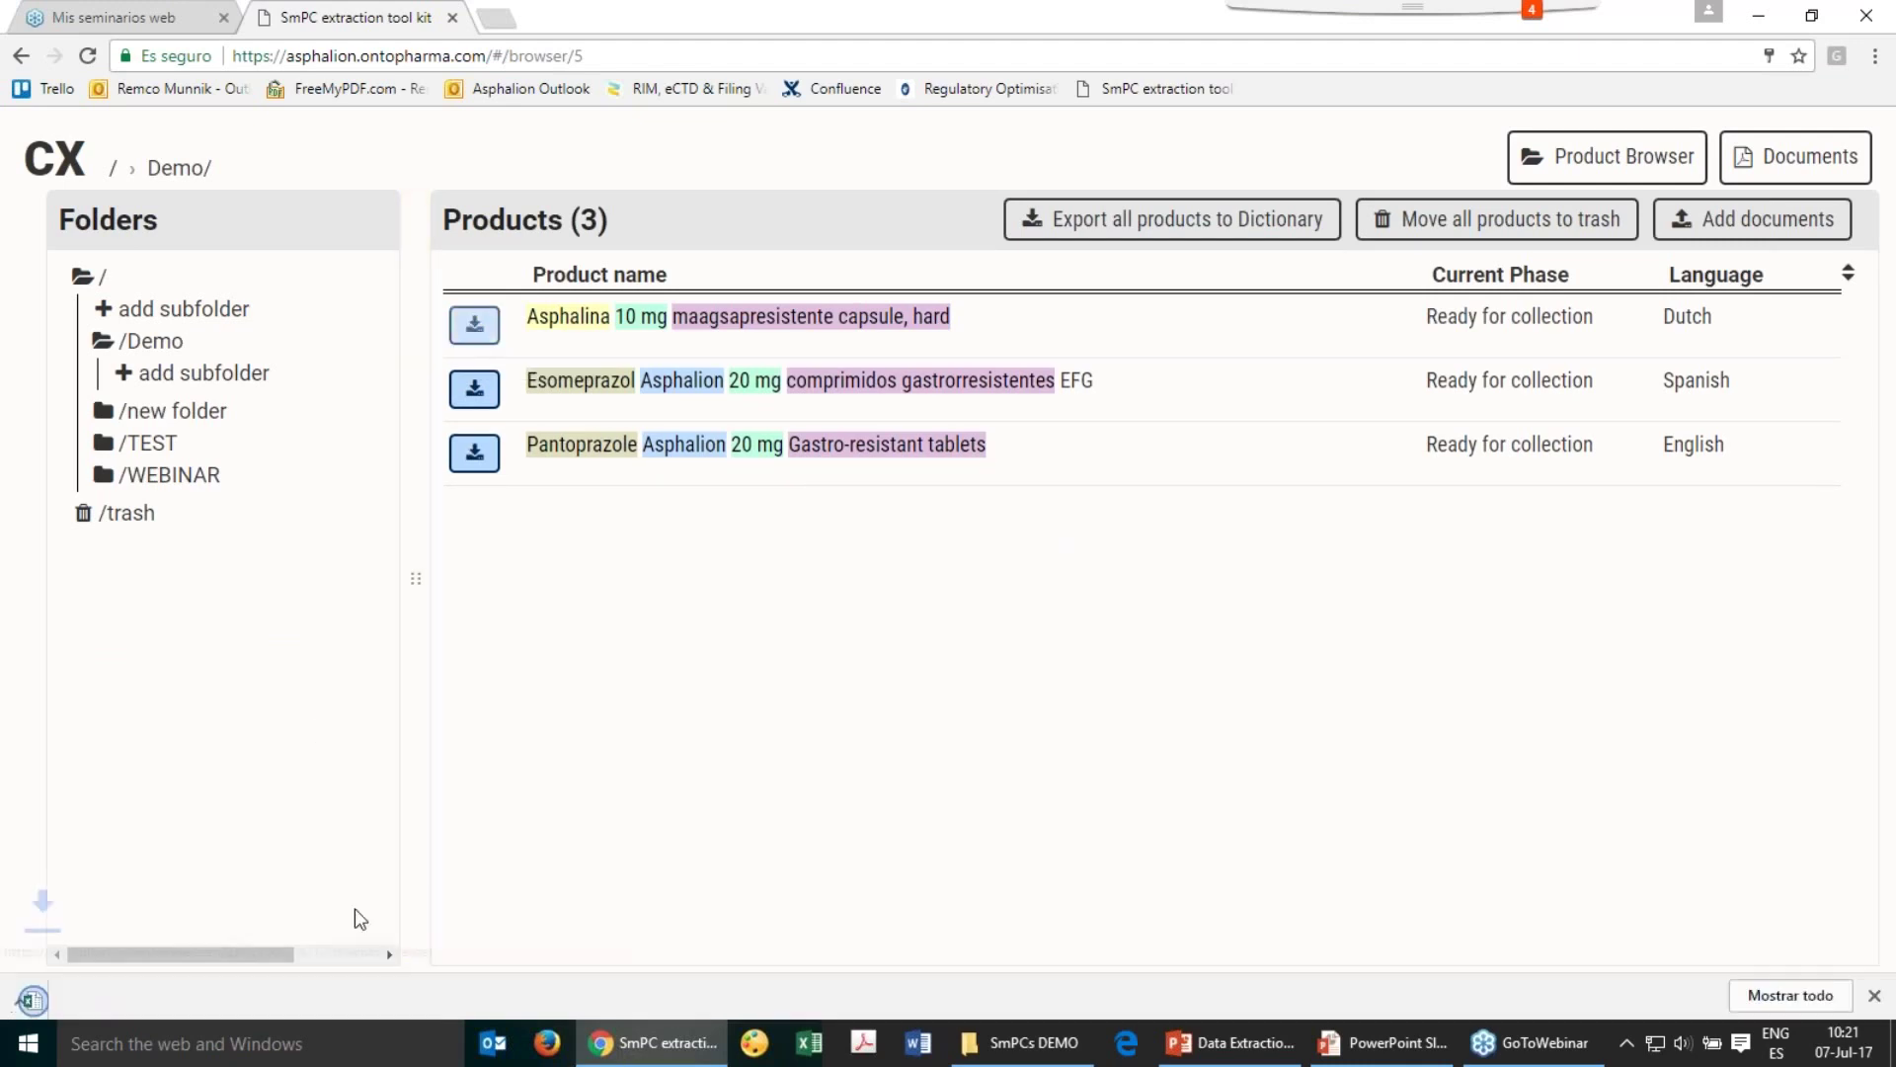
pyautogui.click(130, 992)
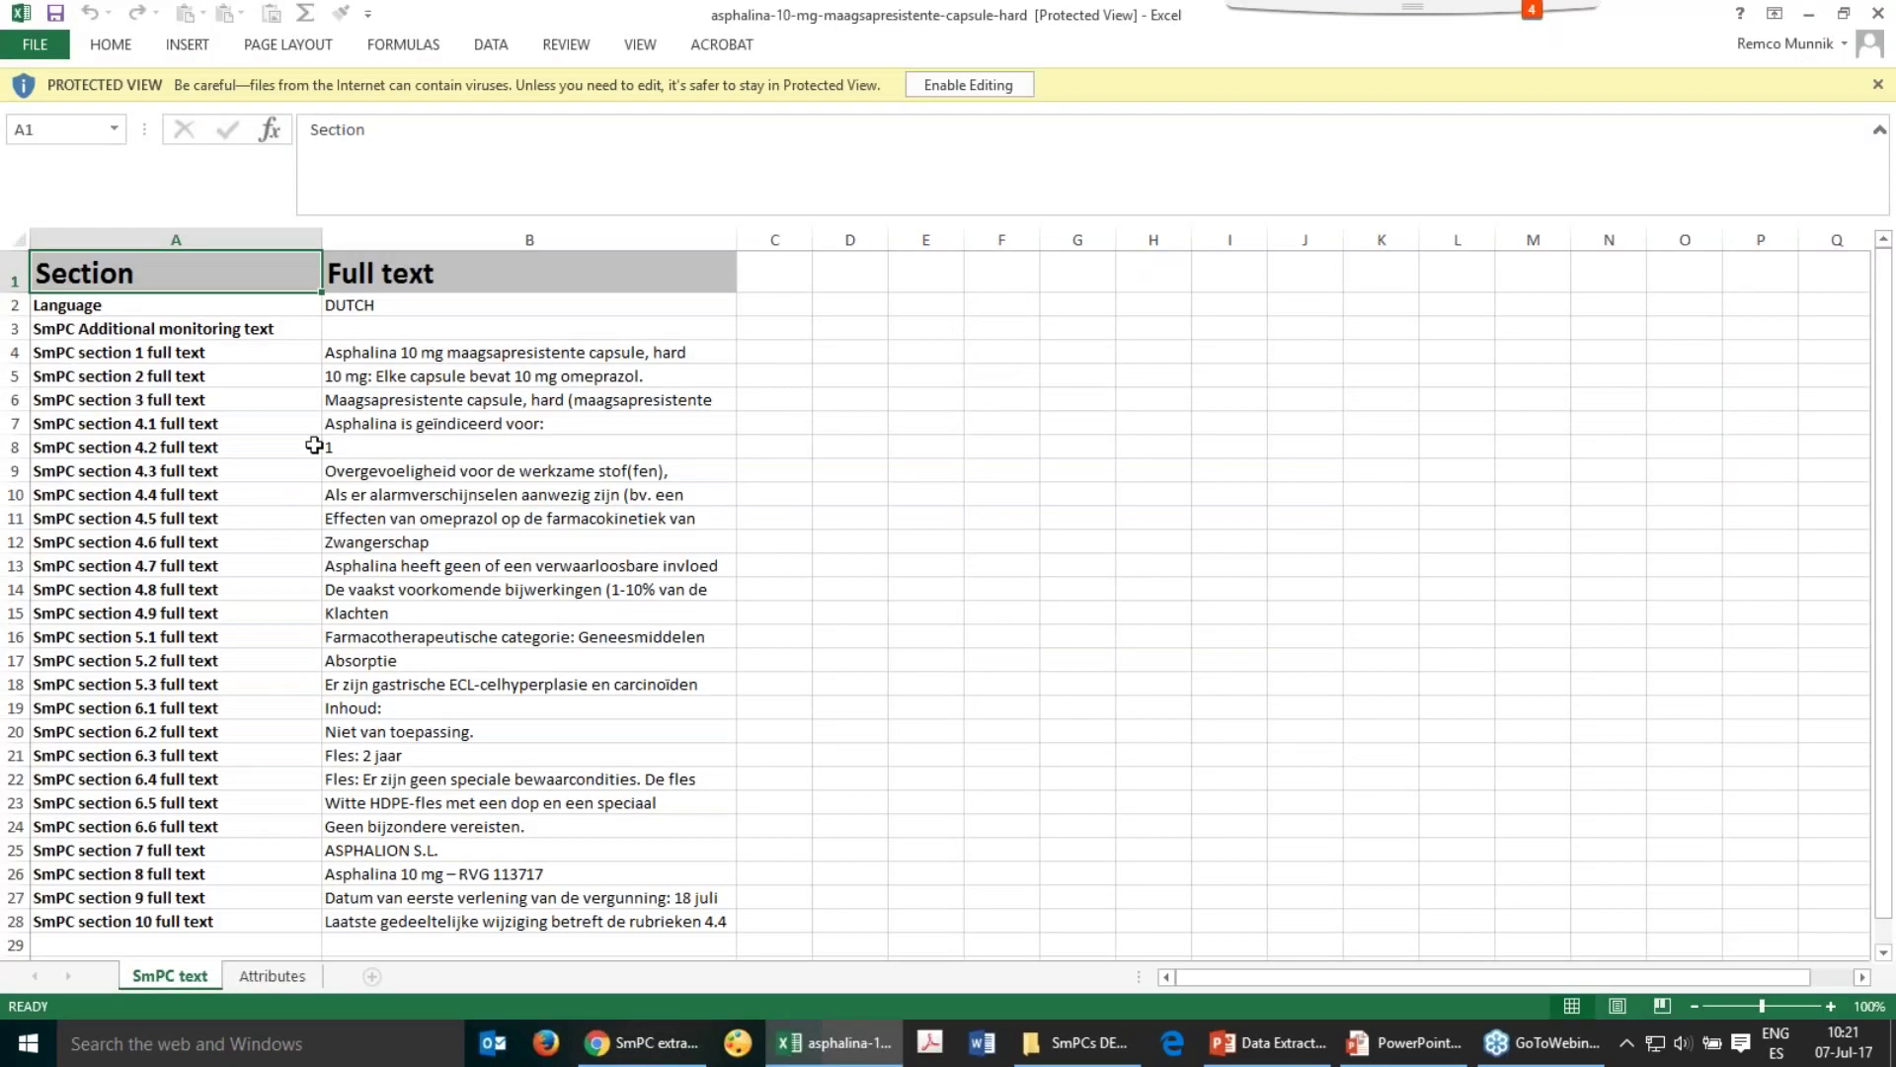
# Autofit rows 6, 7 and 17 to show their full text
pyautogui.moveTo(26, 411); pyautogui.dragTo(26, 410)
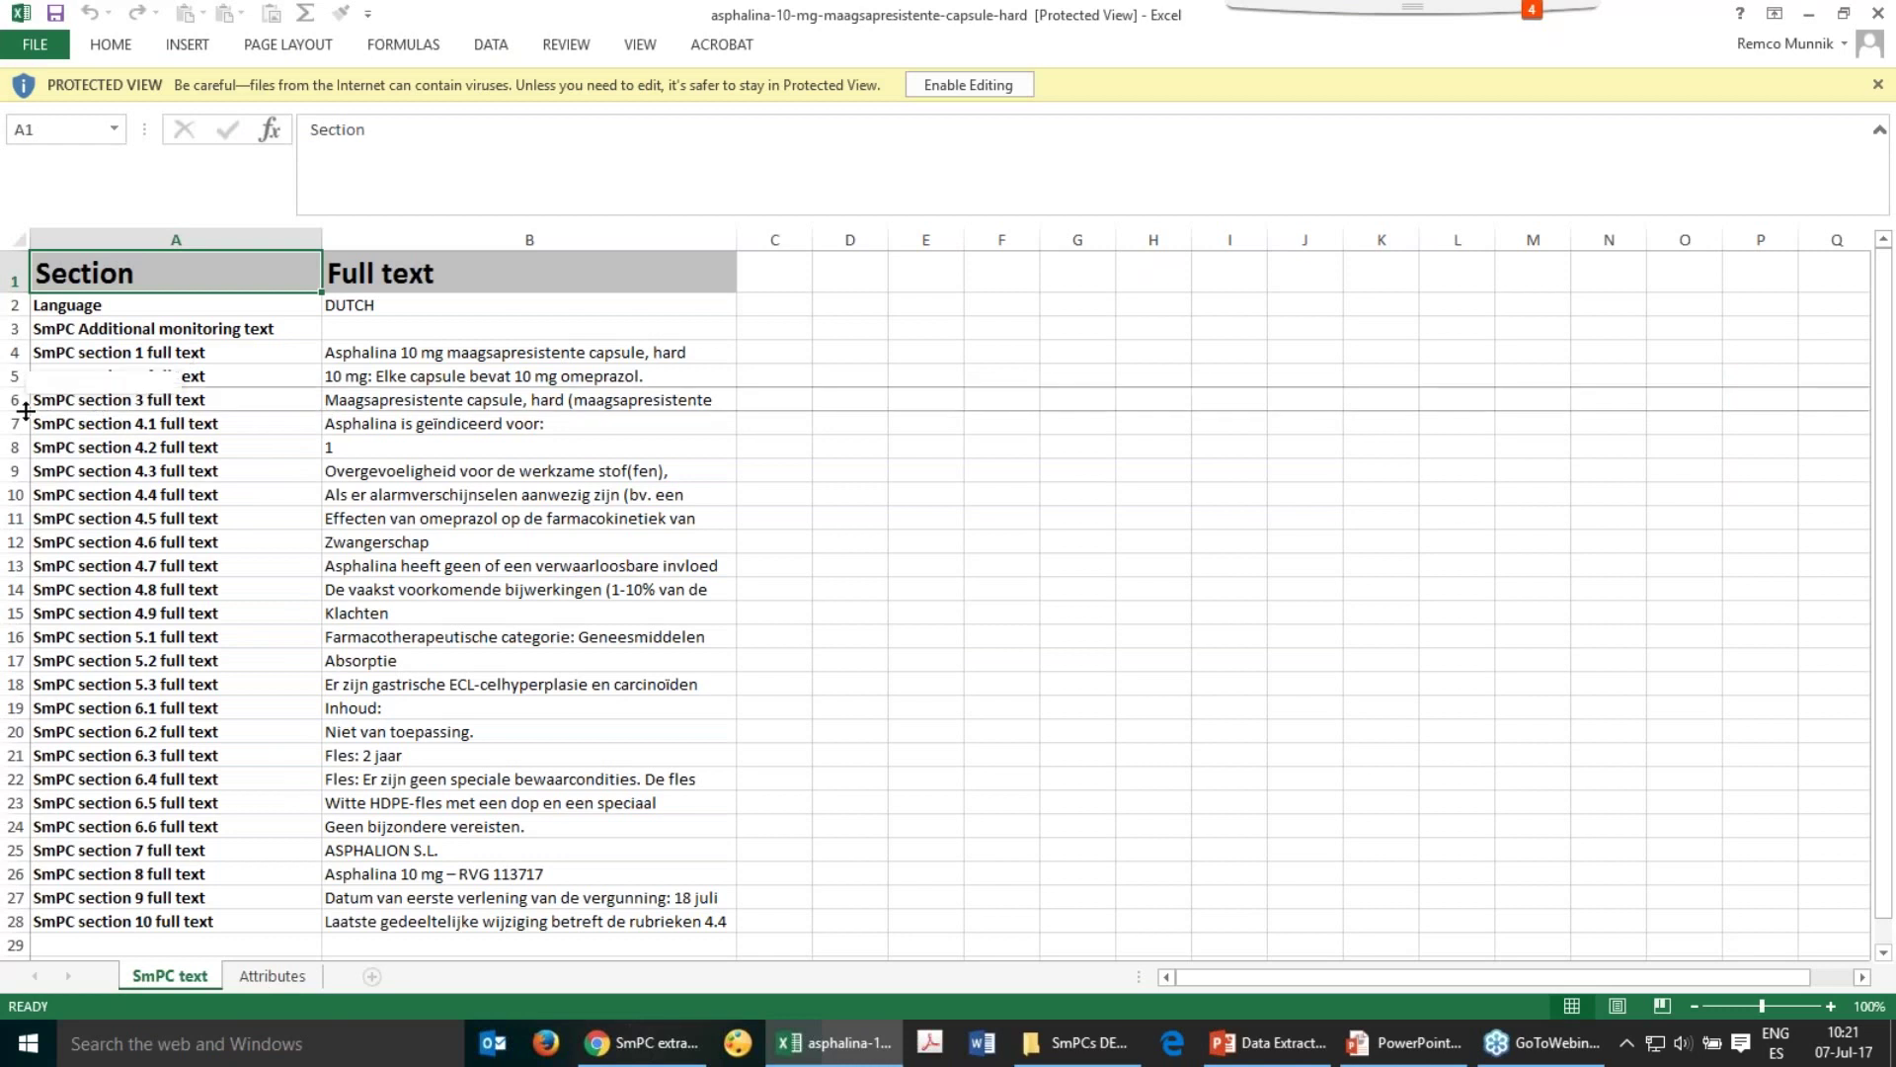
pyautogui.doubleClick(26, 411)
pyautogui.doubleClick(17, 529)
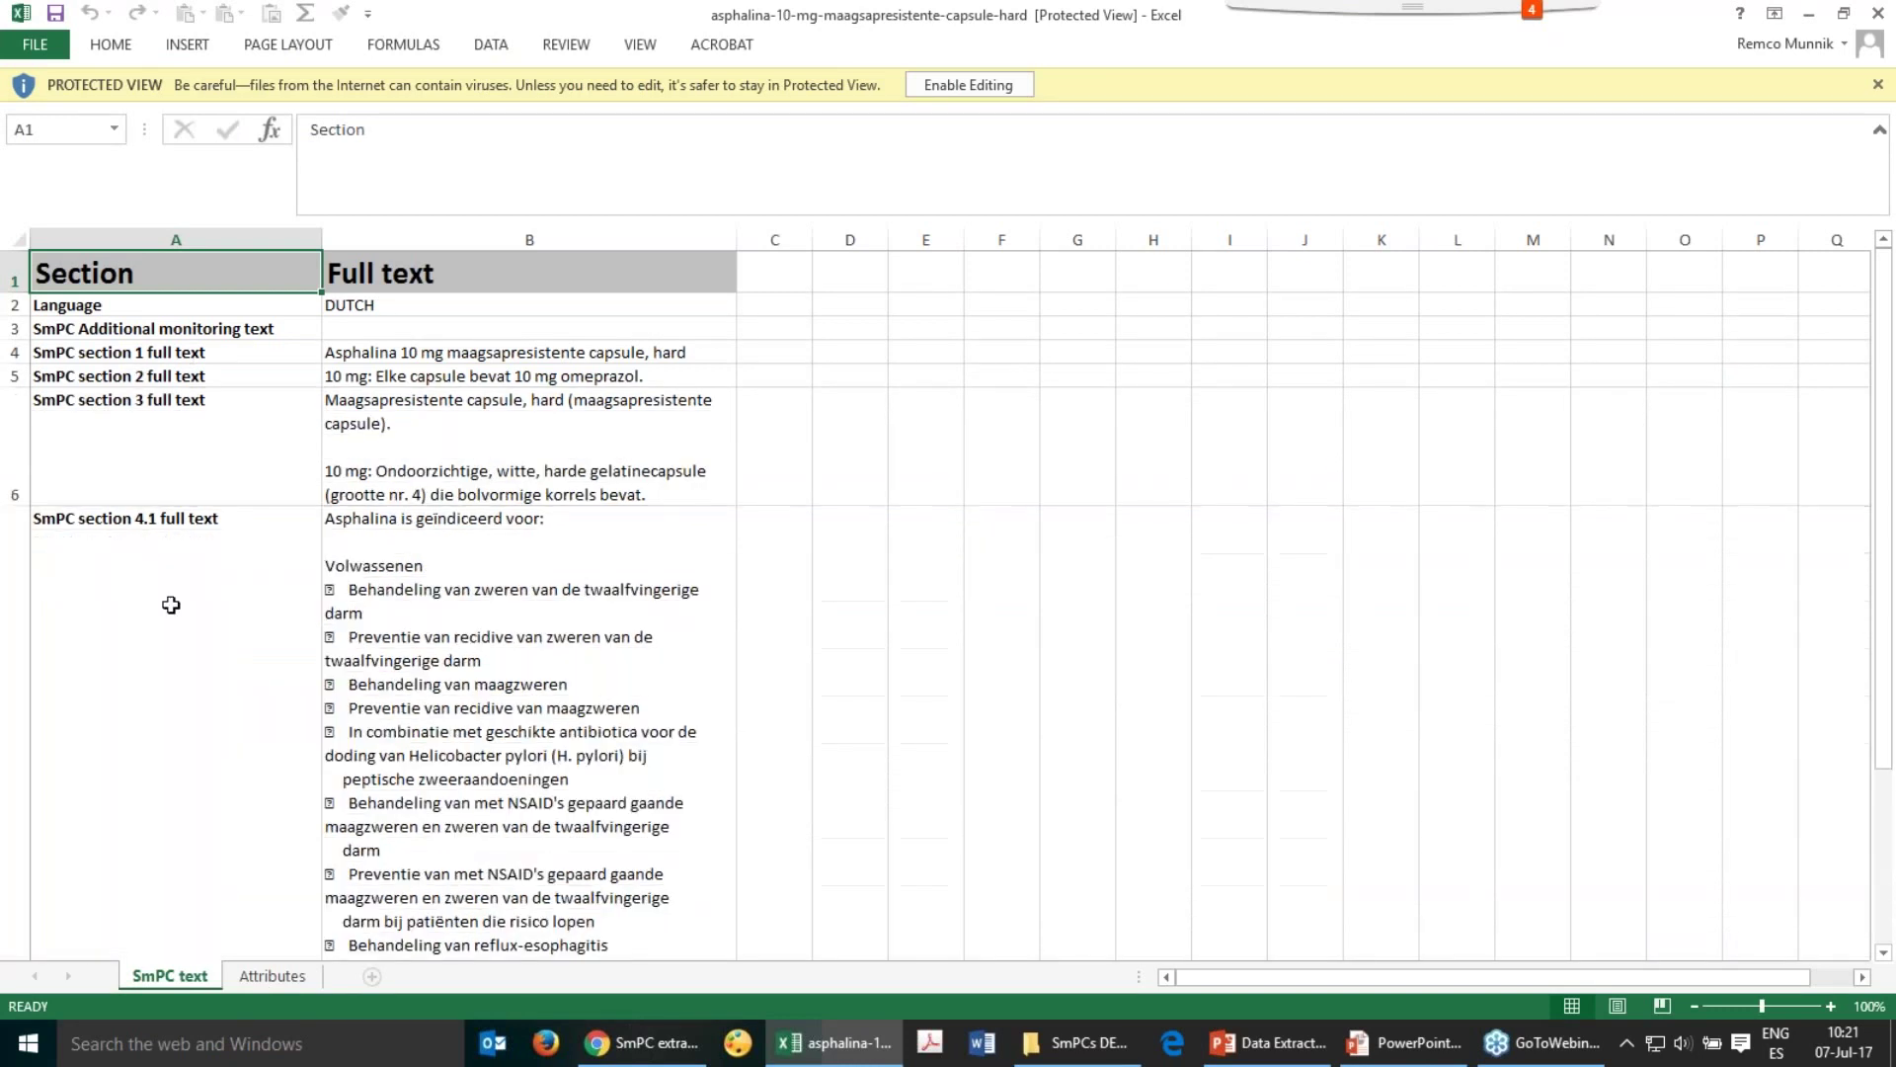
pyautogui.scroll(-5, 171, 604)
pyautogui.moveTo(17, 463); pyautogui.dragTo(18, 457)
pyautogui.doubleClick(17, 458)
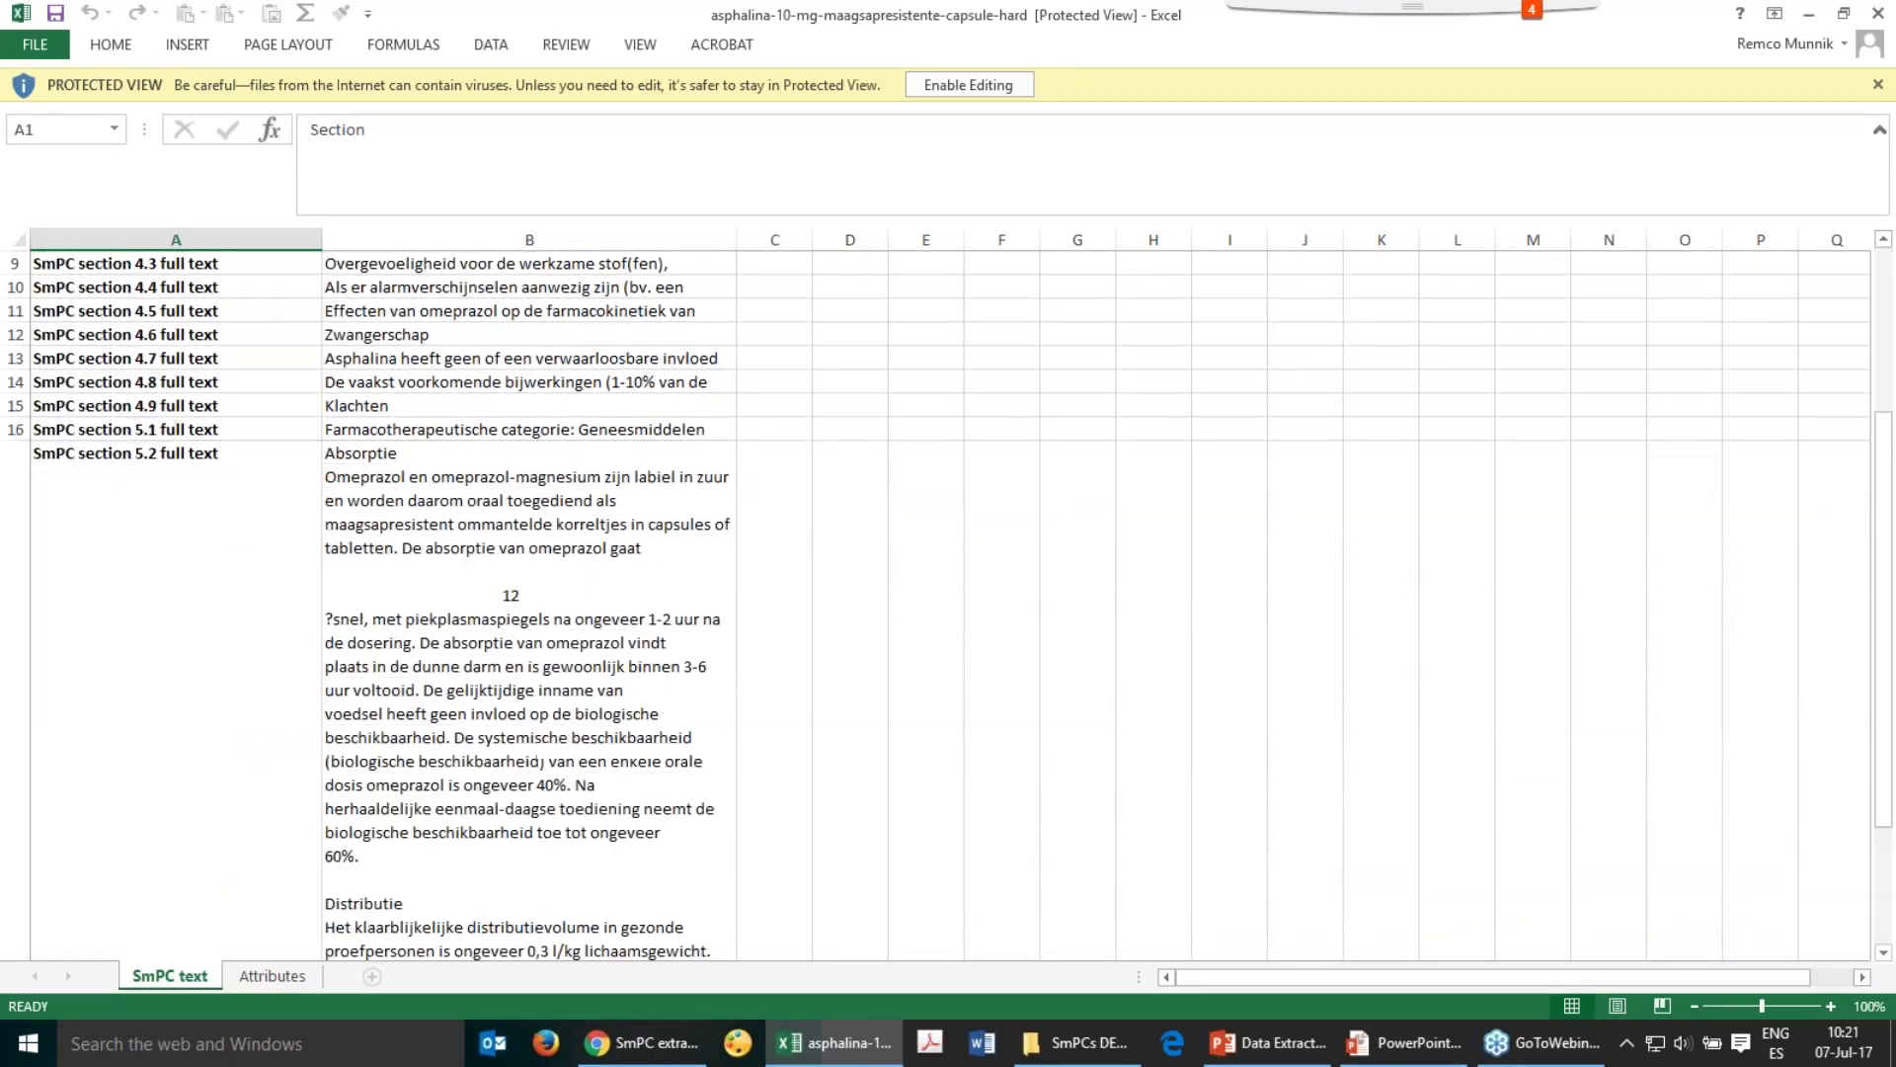
pyautogui.scroll(-2, 414, 556)
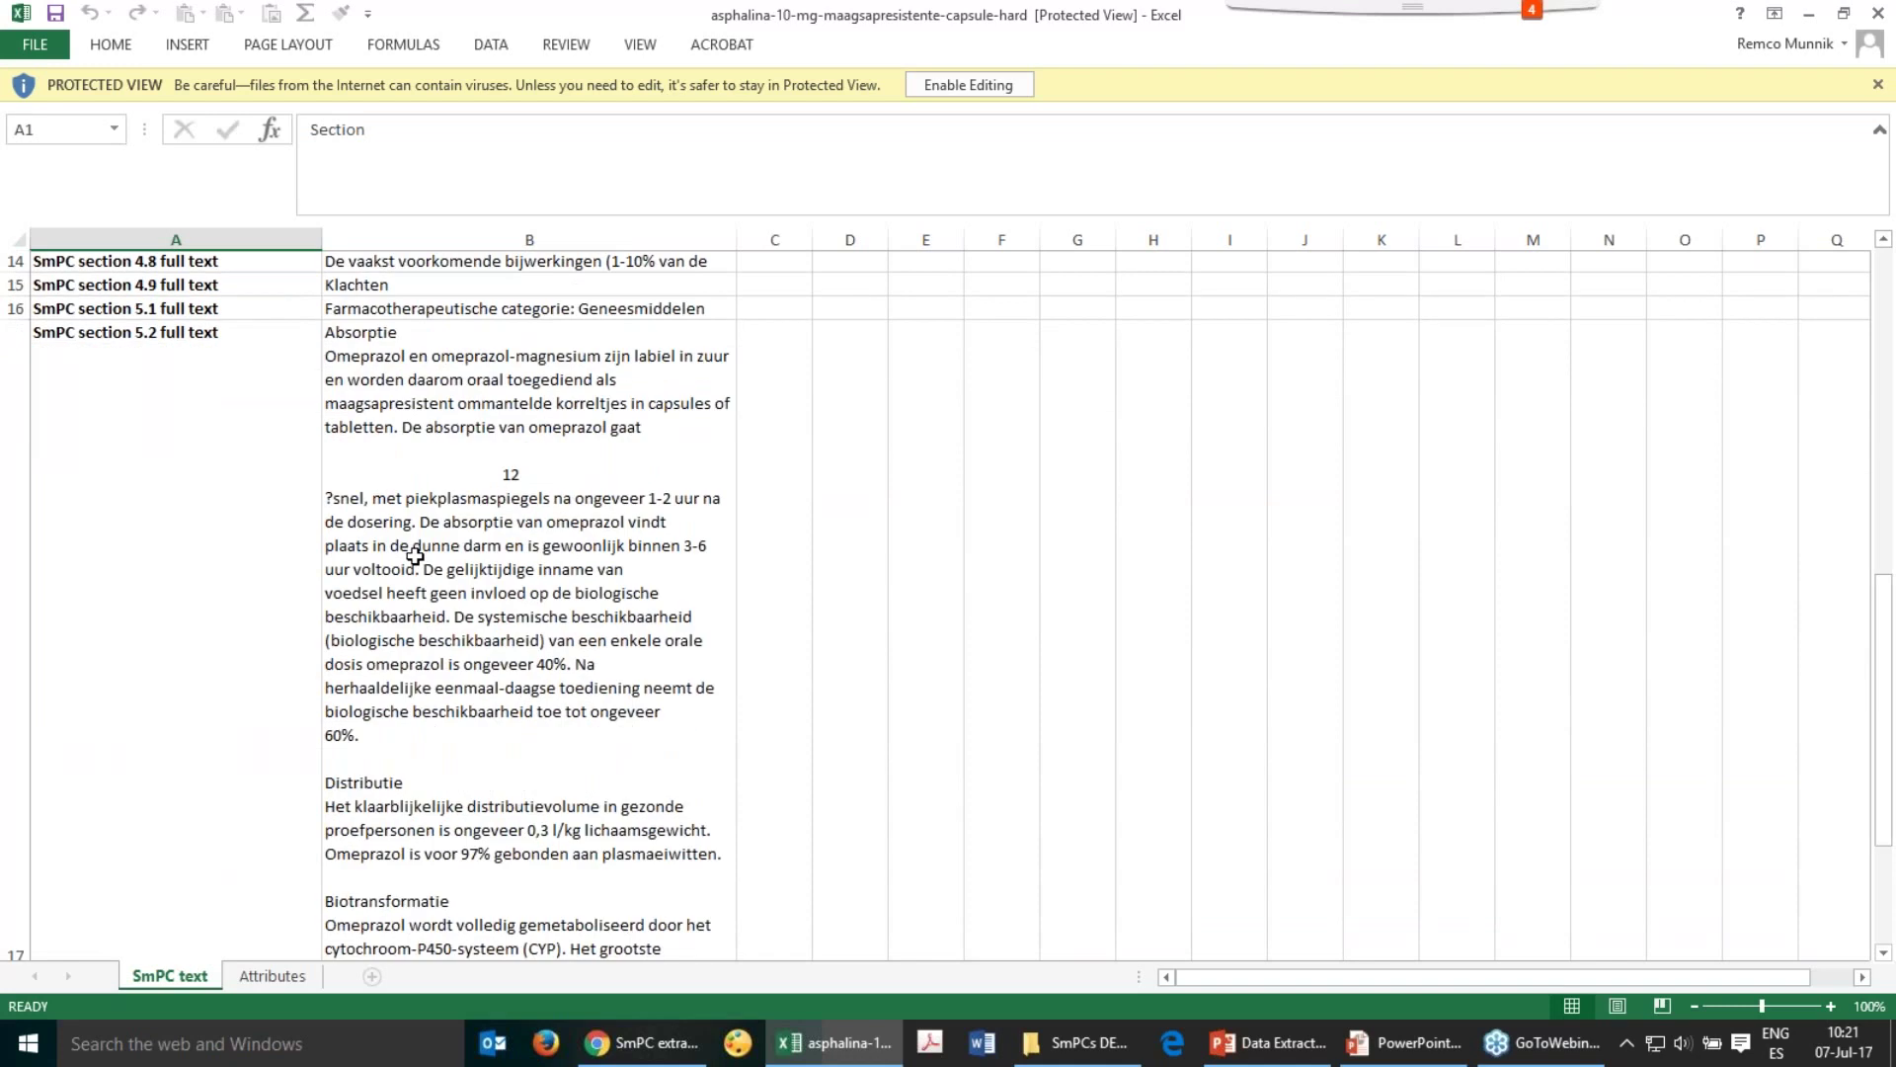
pyautogui.scroll(-4, 415, 556)
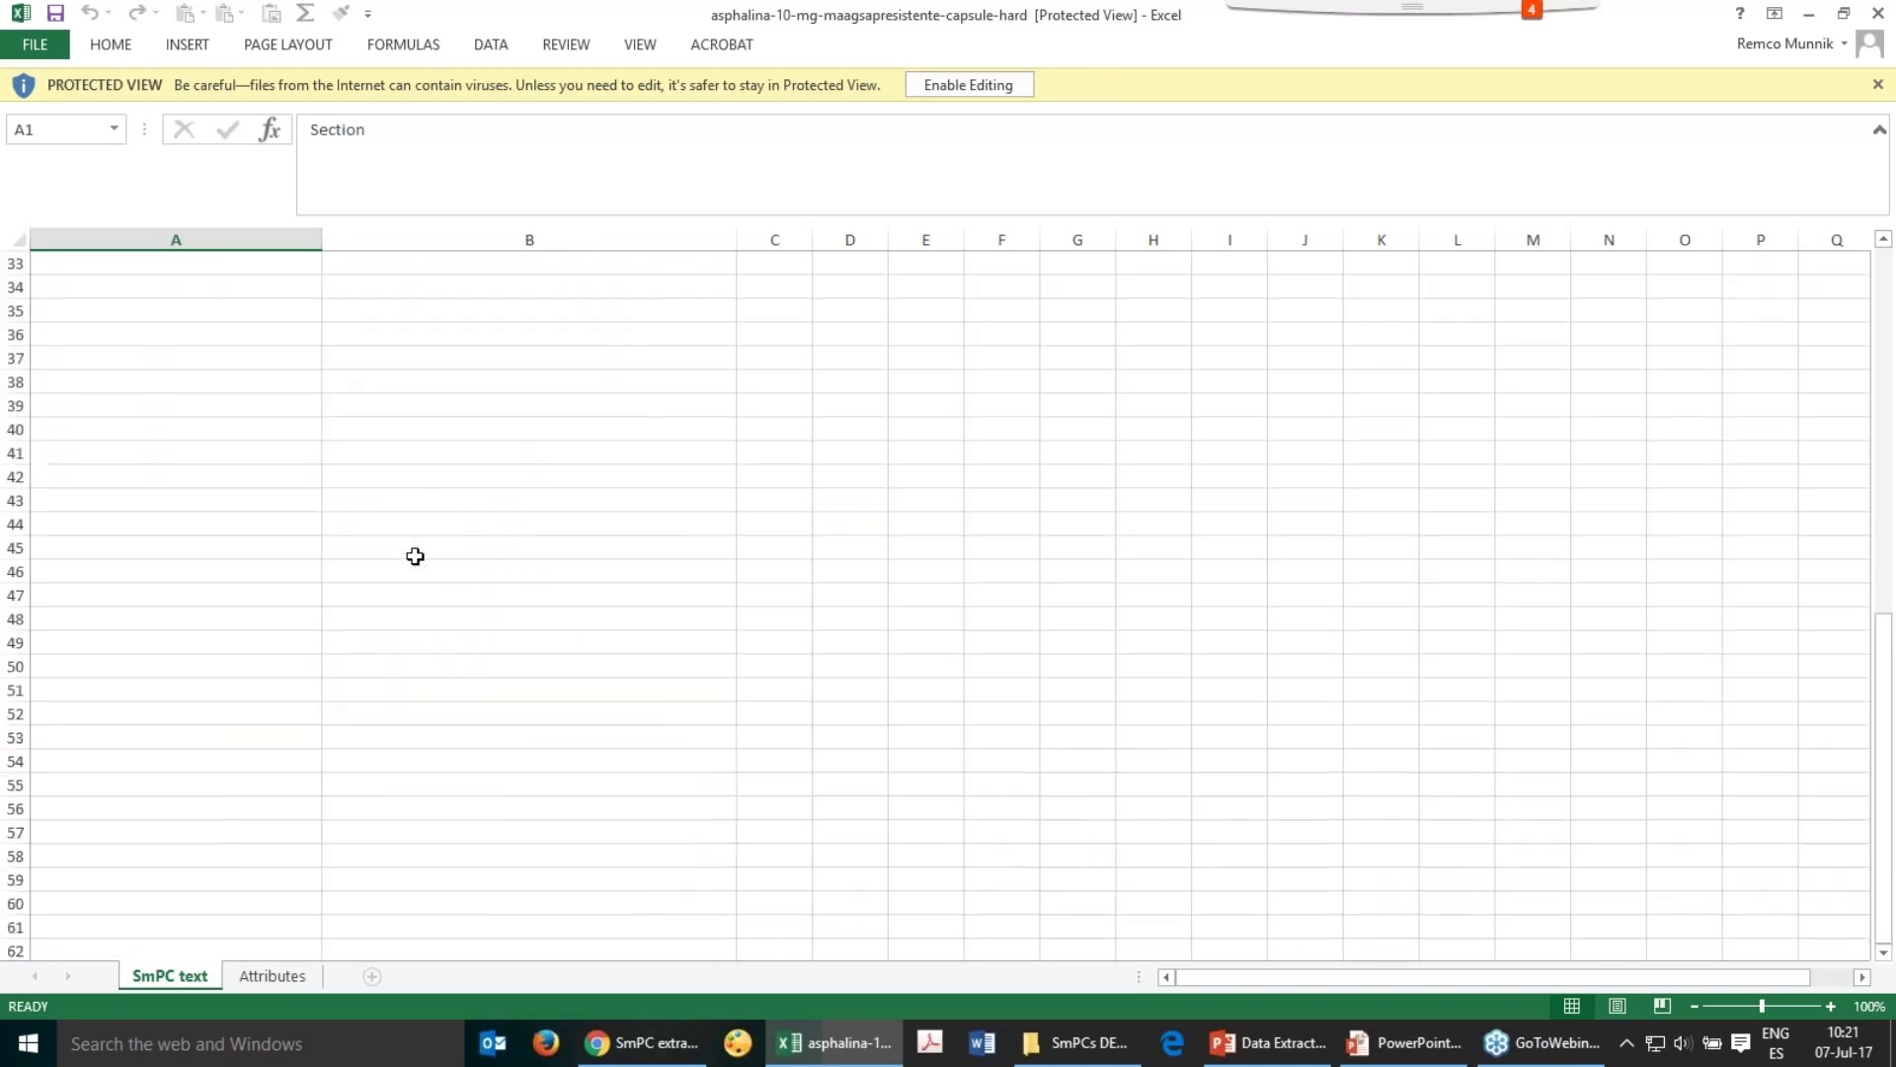
# Select the extracted values B5:B18 on the Attributes sheet
pyautogui.click(272, 976)
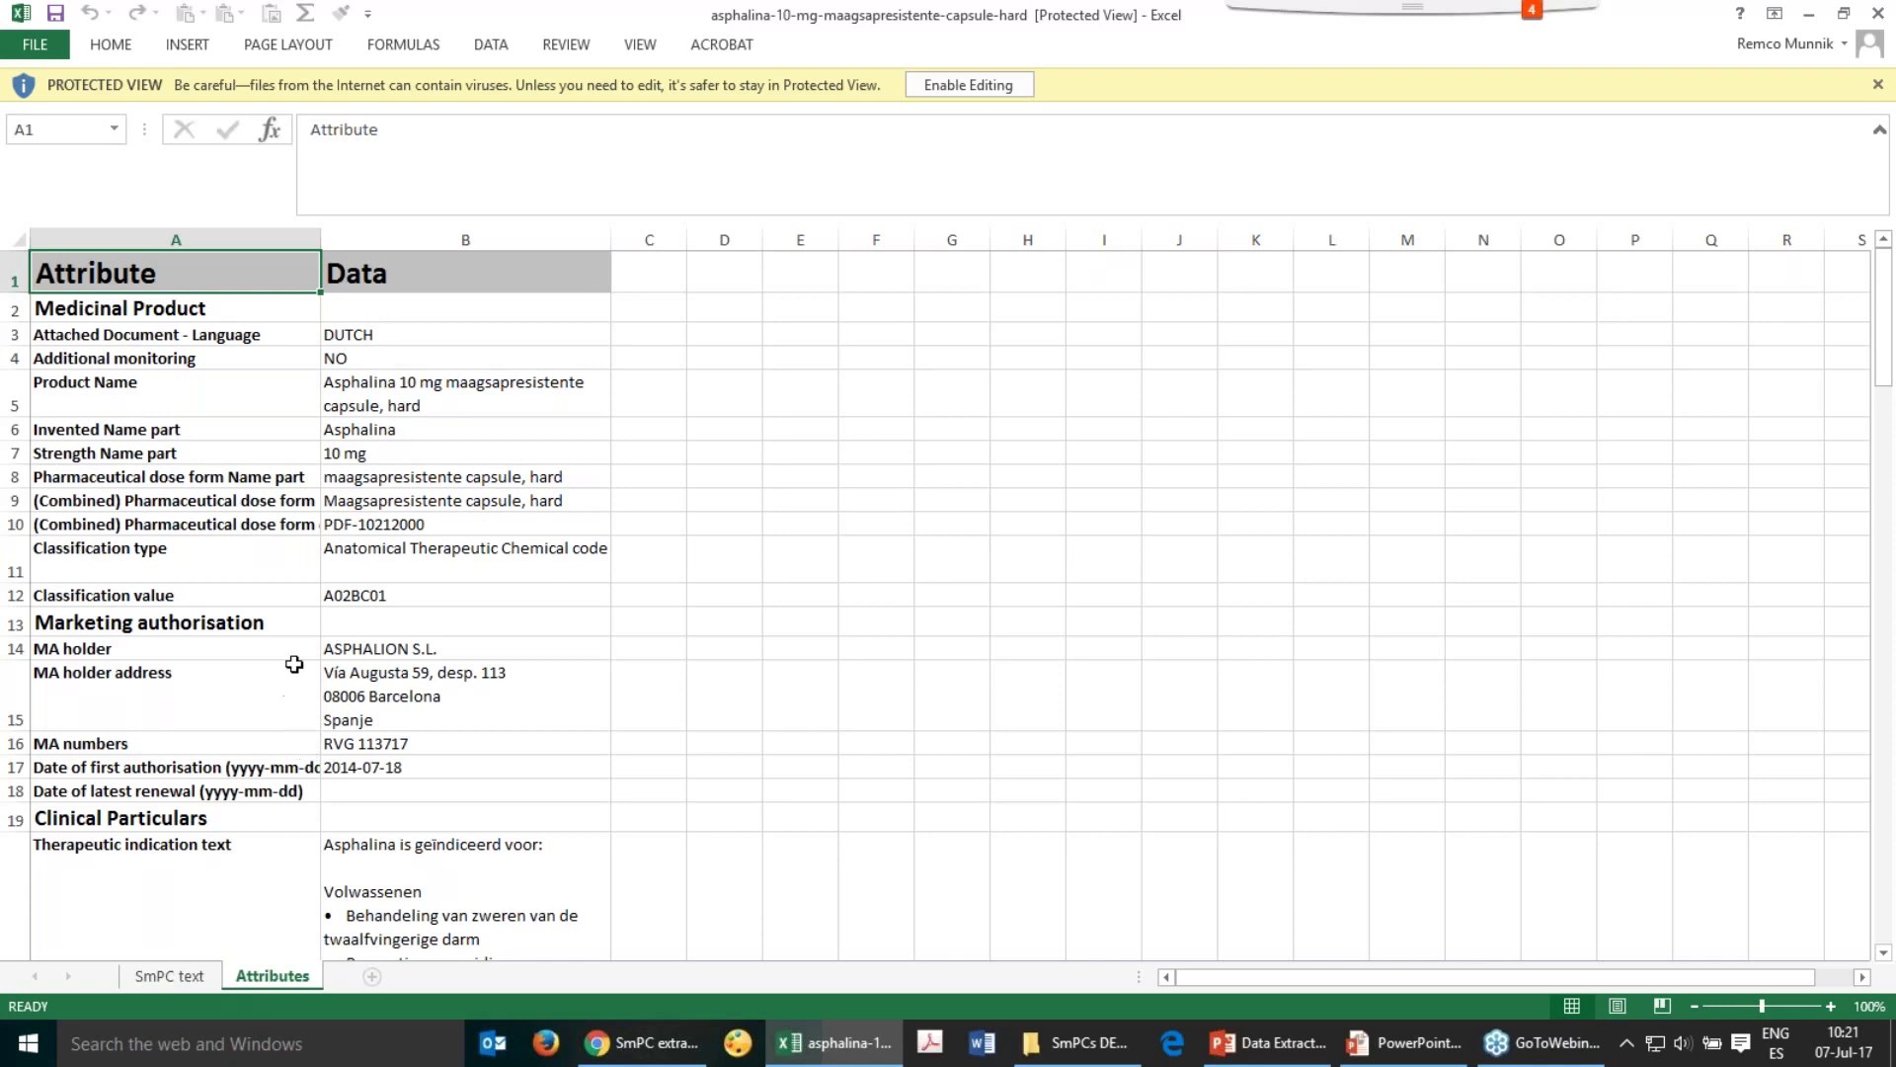
pyautogui.moveTo(380, 400); pyautogui.dragTo(411, 781)
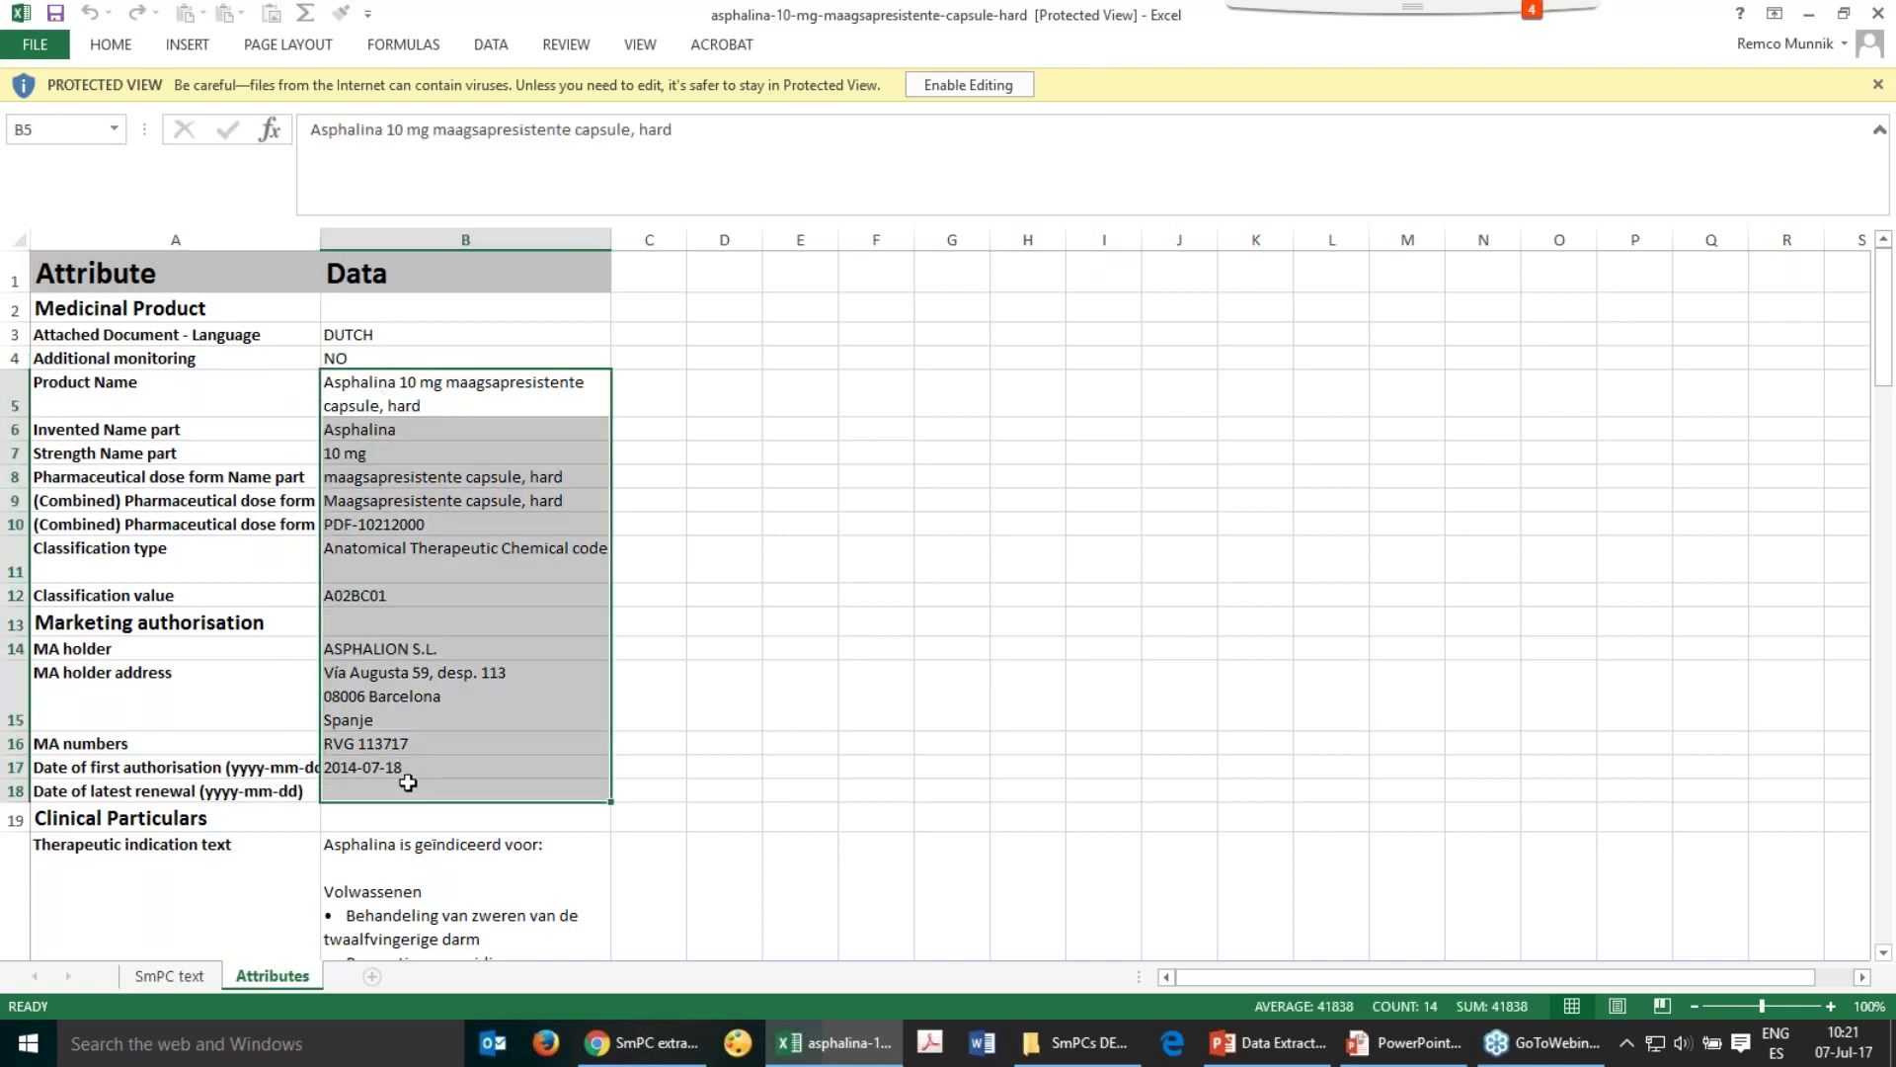
pyautogui.scroll(-3, 428, 726)
pyautogui.scroll(-5, 433, 727)
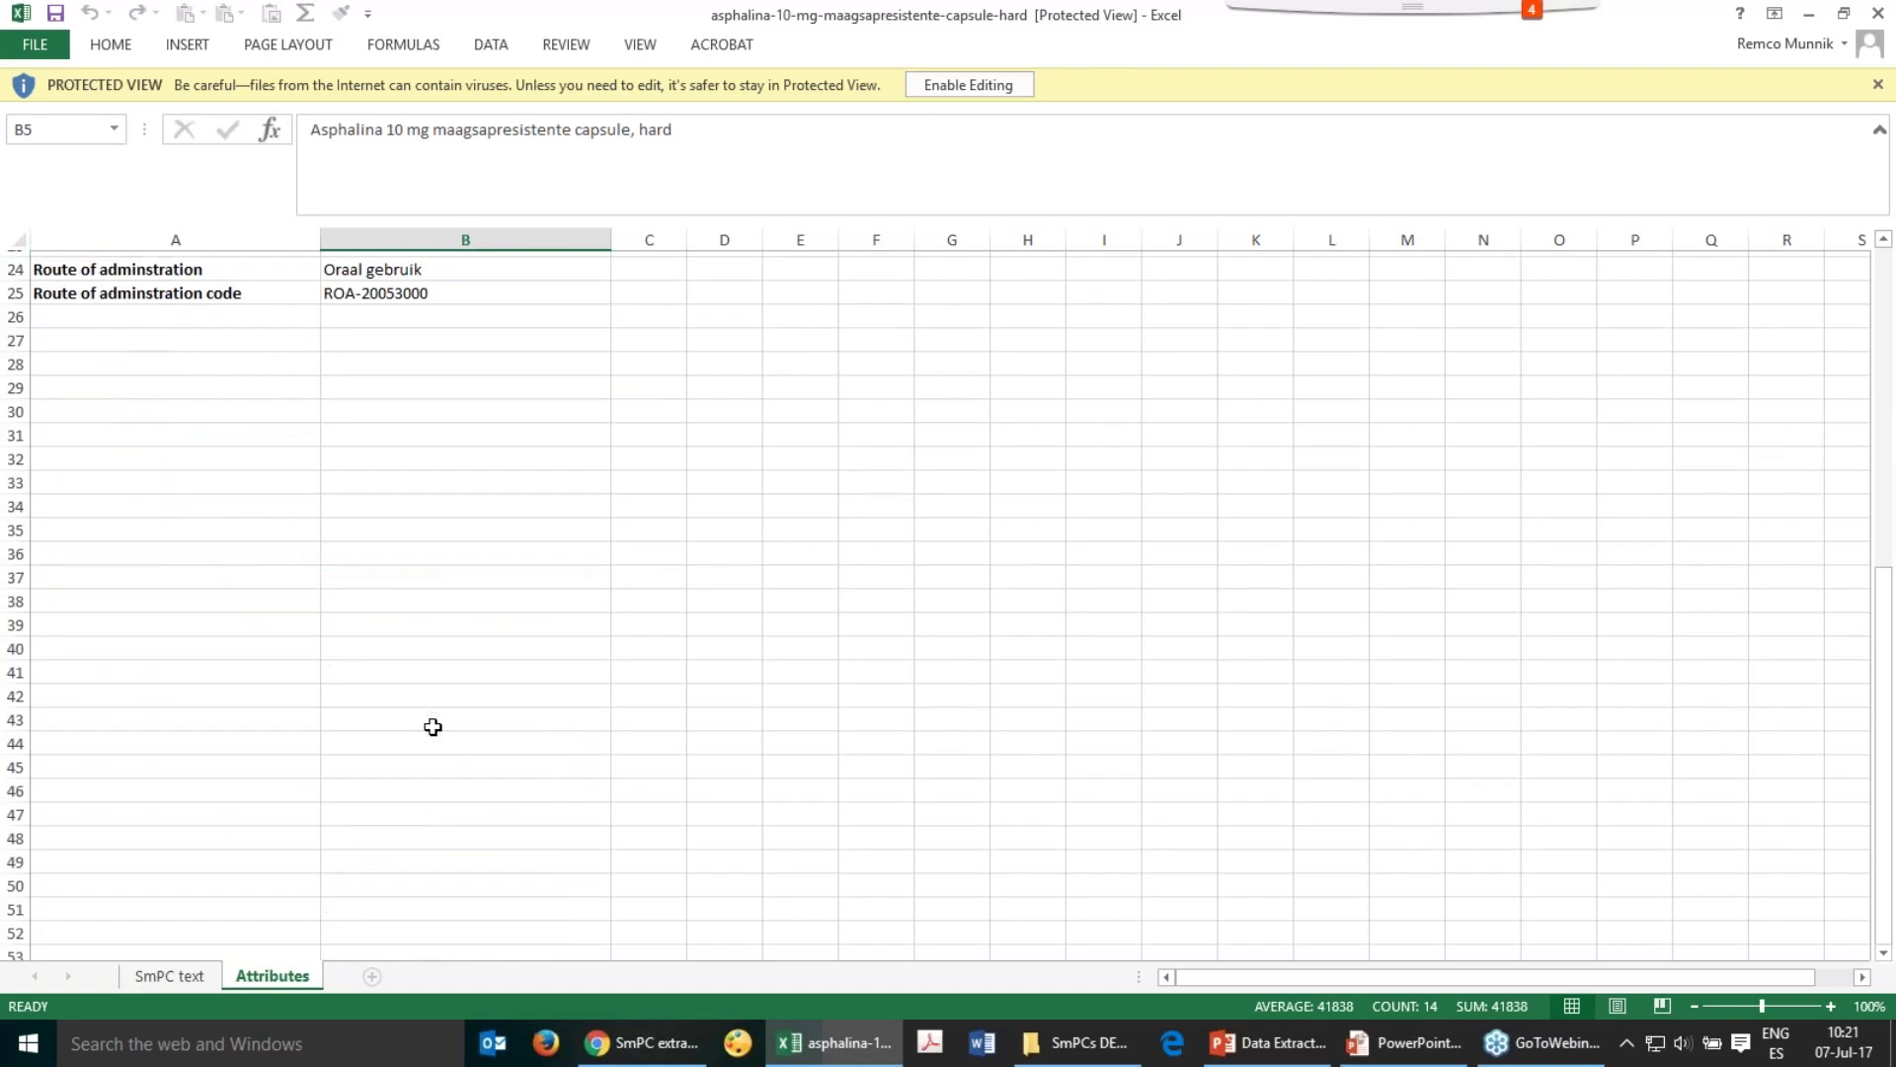
pyautogui.scroll(2, 432, 727)
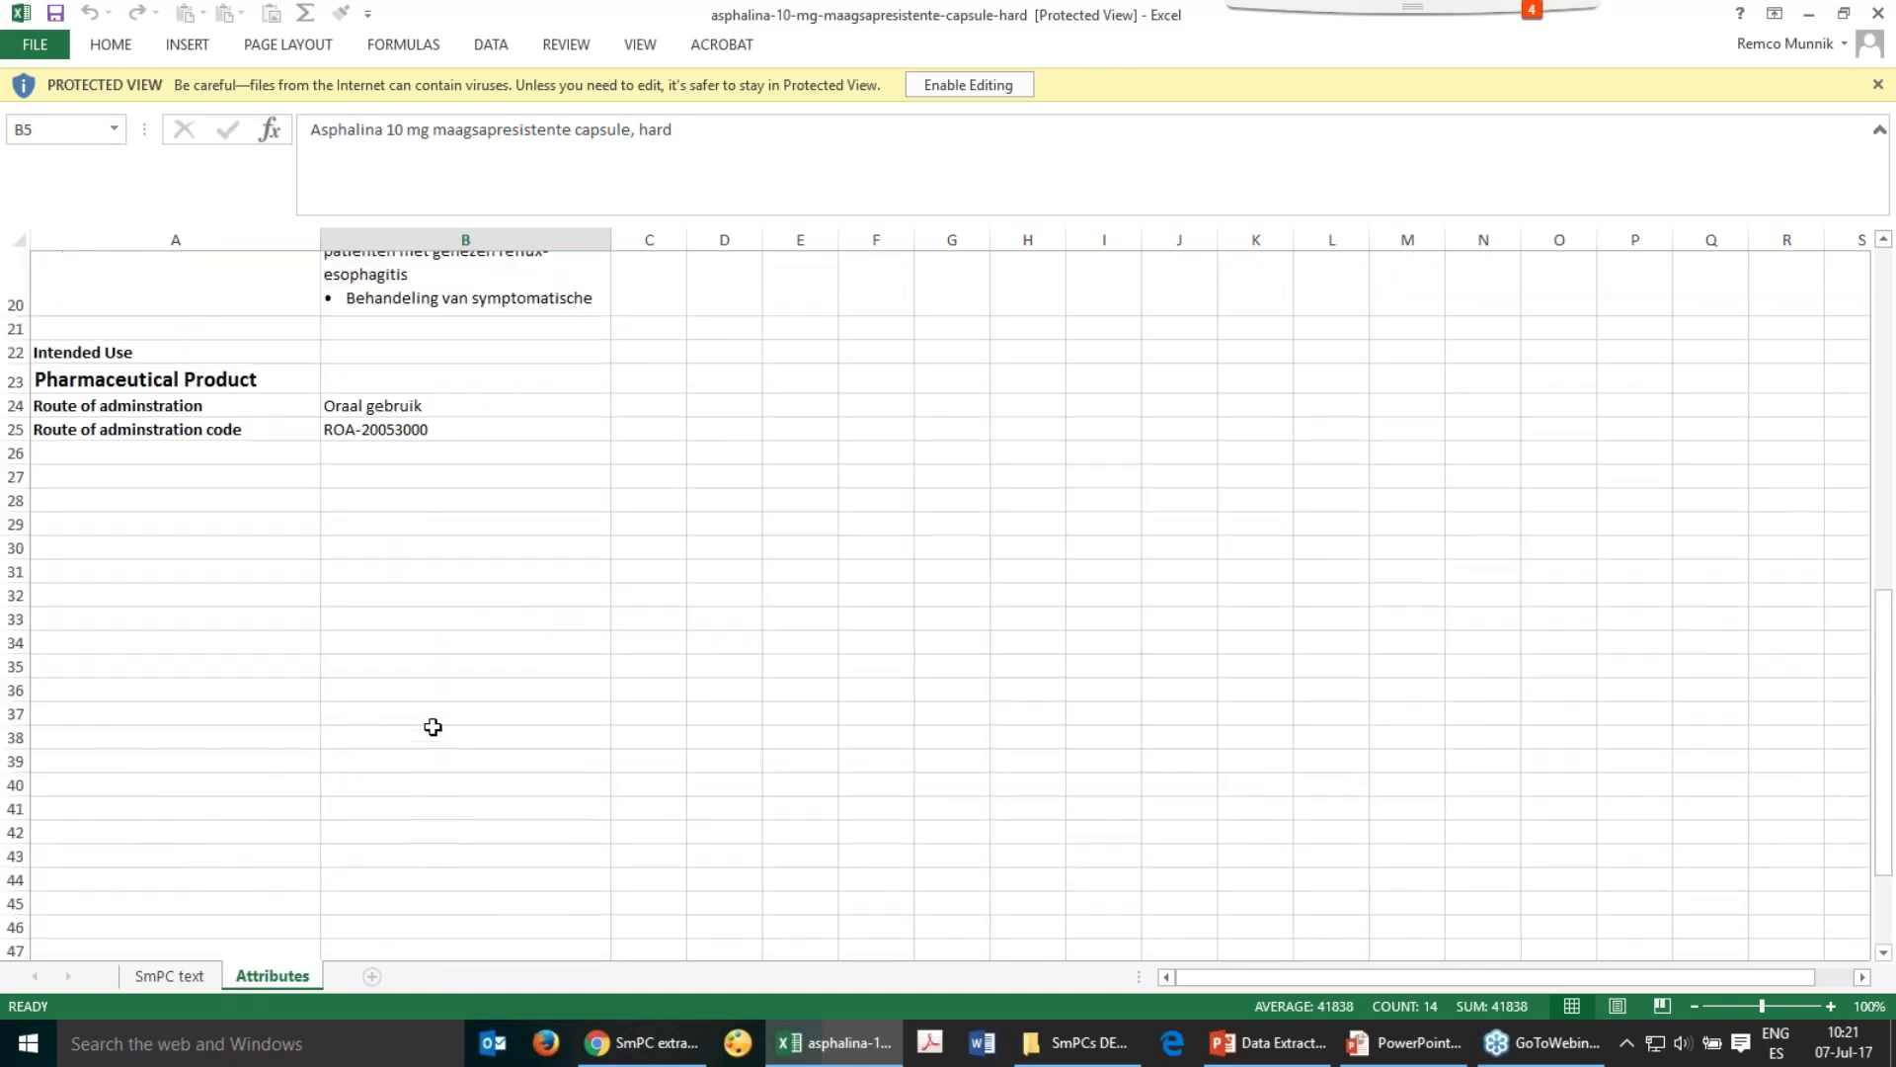
pyautogui.scroll(6, 432, 727)
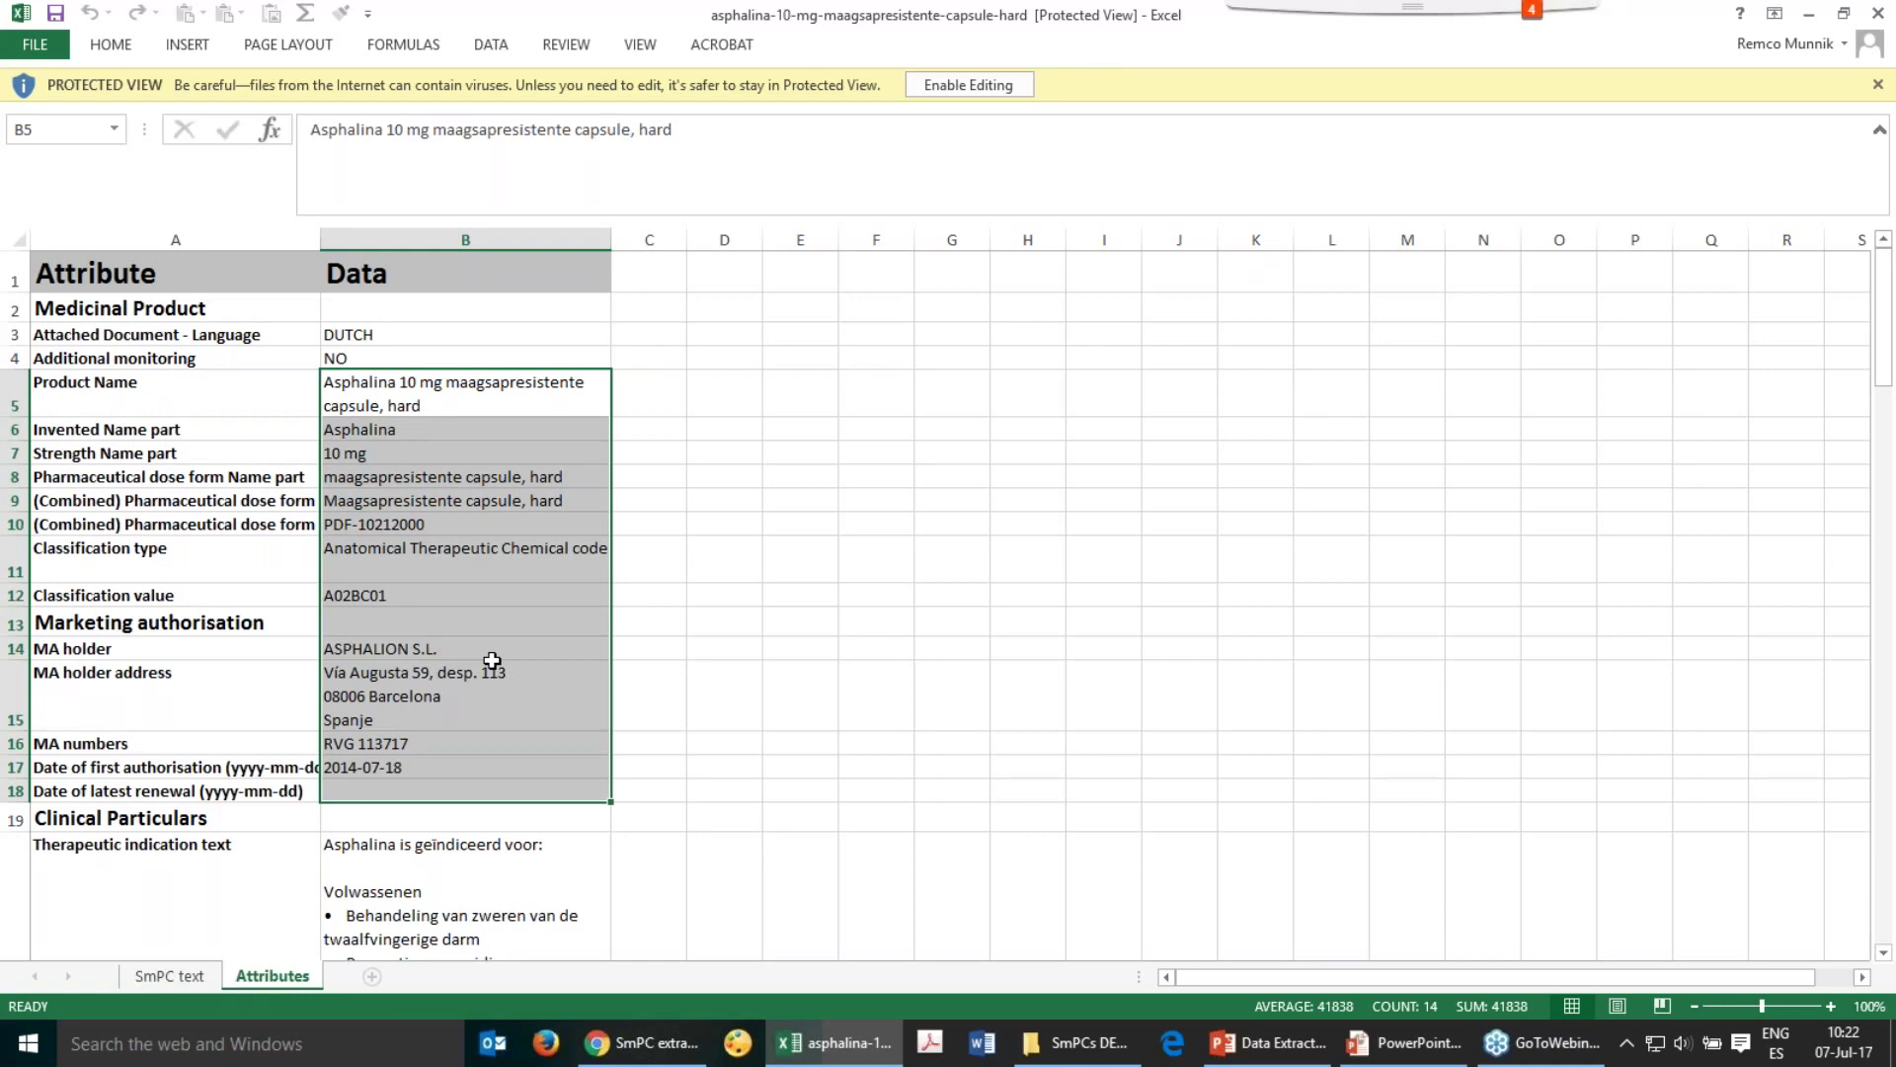
# Advance the PowerPoint slide show to the Document Status slide
pyautogui.moveTo(1386, 1054)
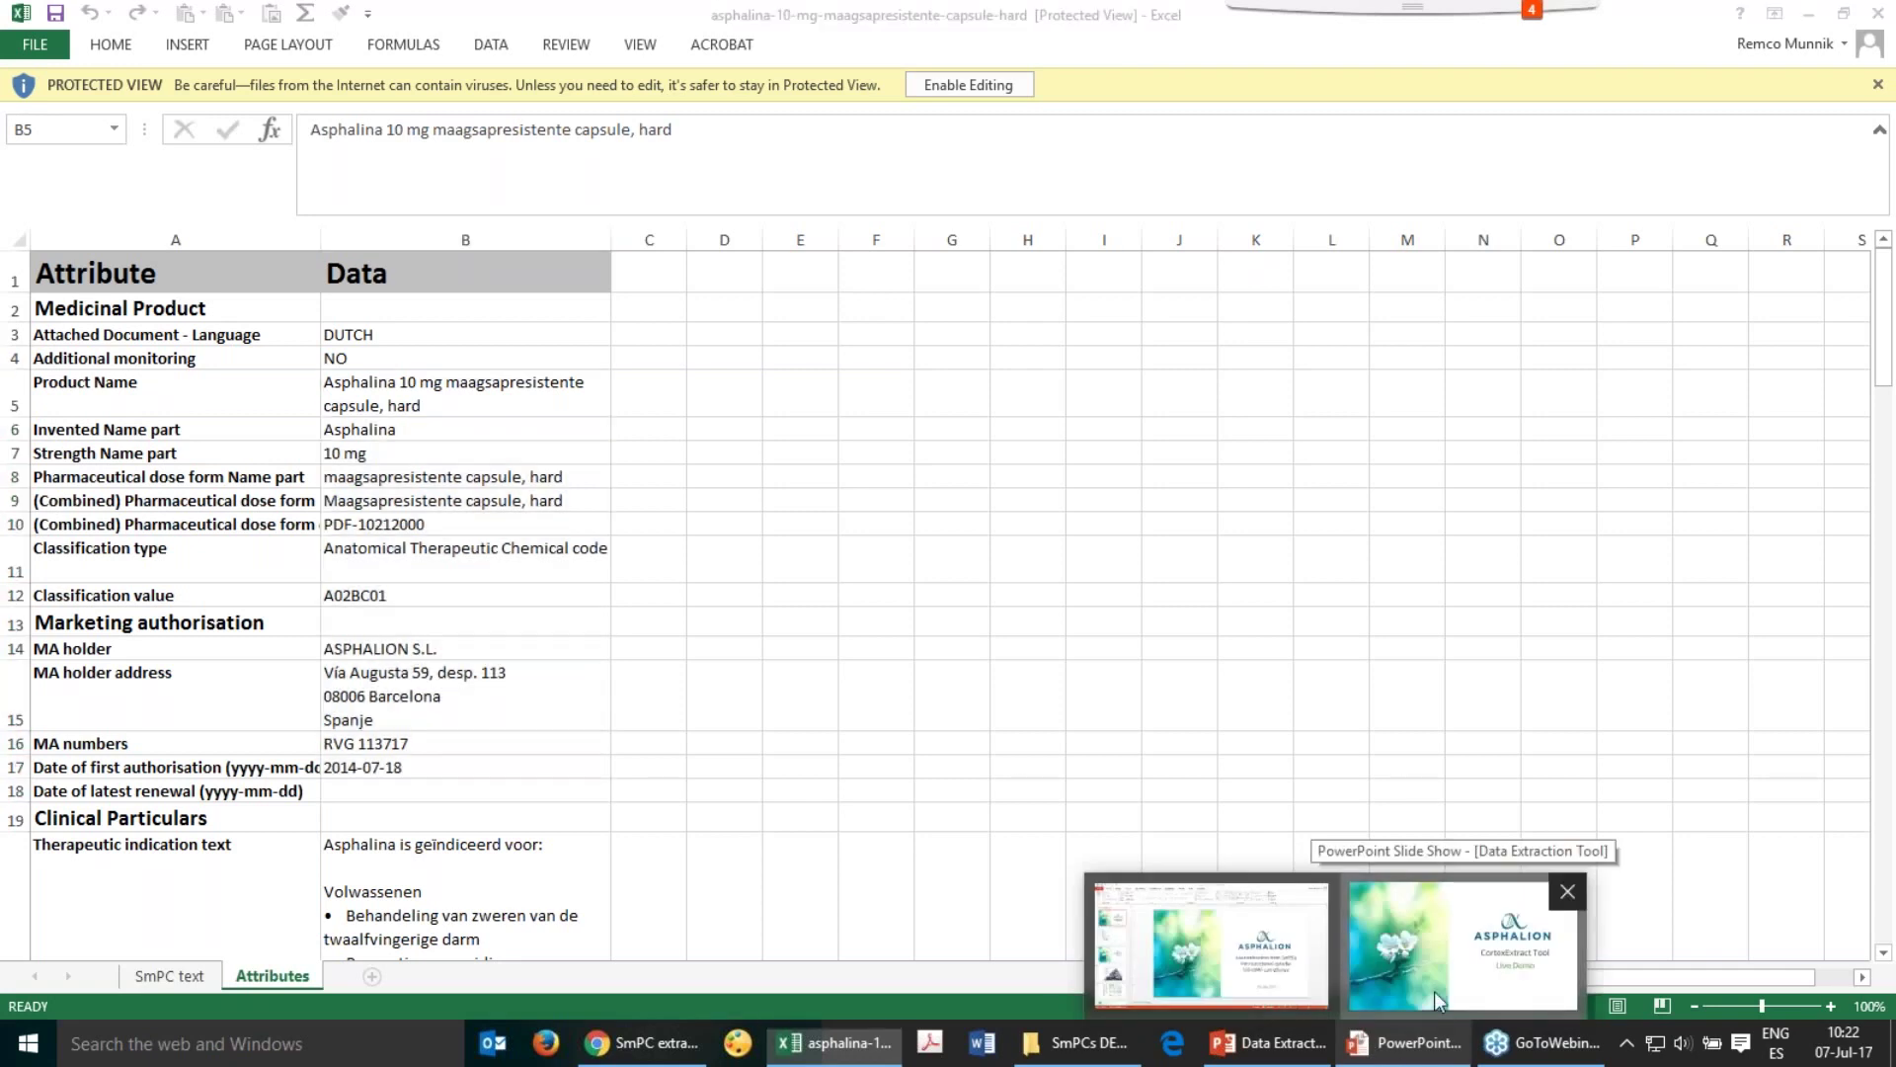
pyautogui.click(1434, 991)
pyautogui.press('Right')
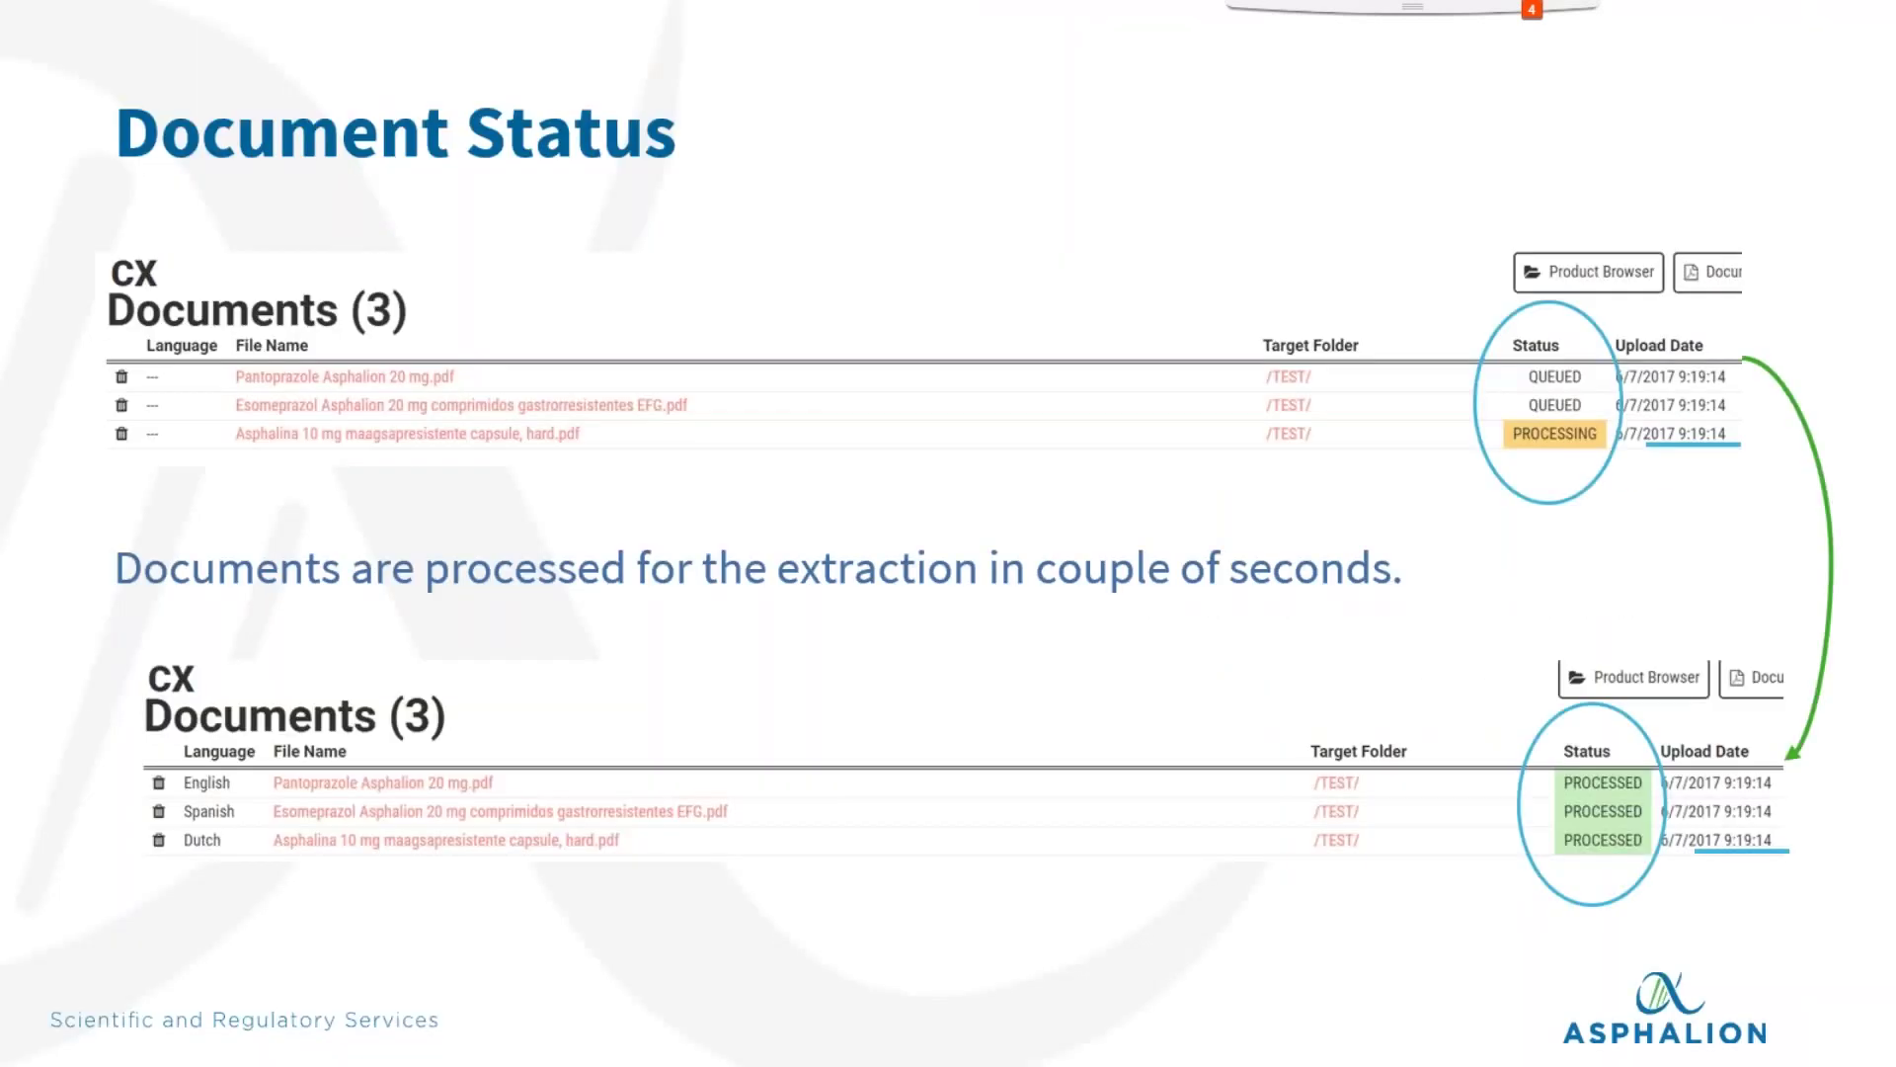